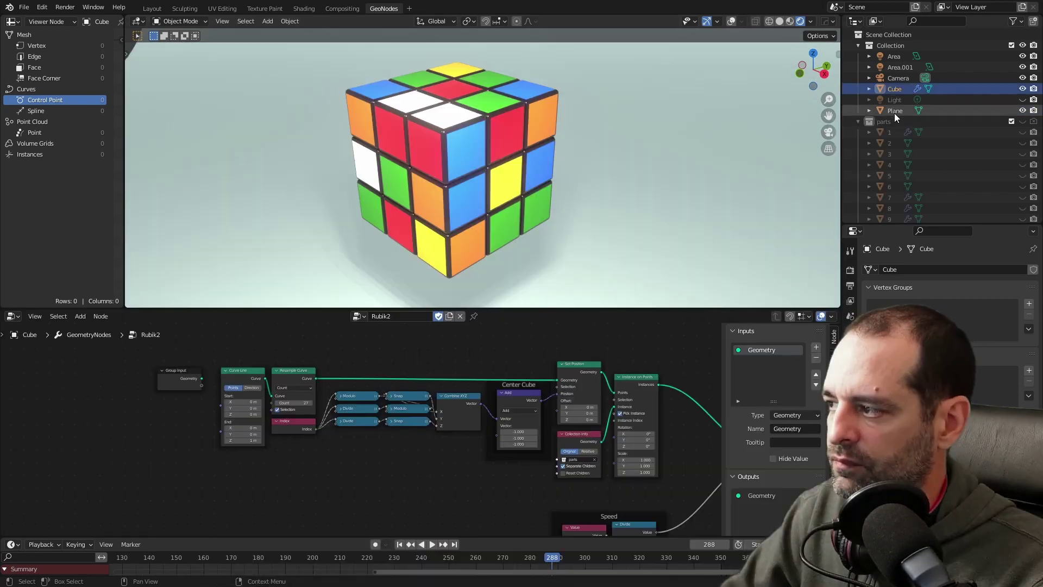
- Select the parts collection in the Outliner and fold away its contents
left_click(863, 124)
left_click(858, 122)
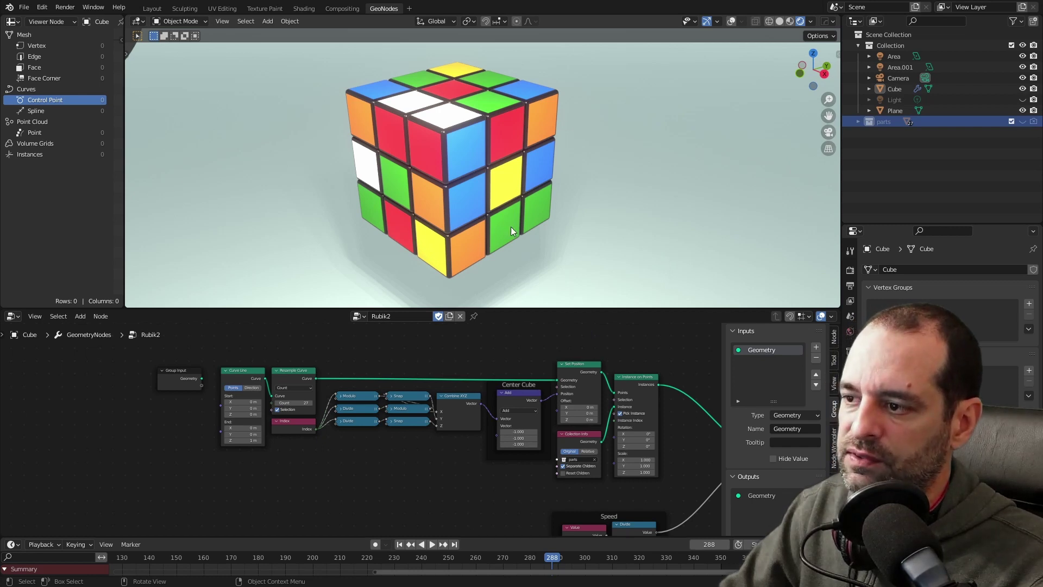
middle_click_drag(373, 475, 395, 454)
scroll(431, 467, "up", 1)
scroll(413, 461, "down", 1)
scroll(309, 459, "up", 3)
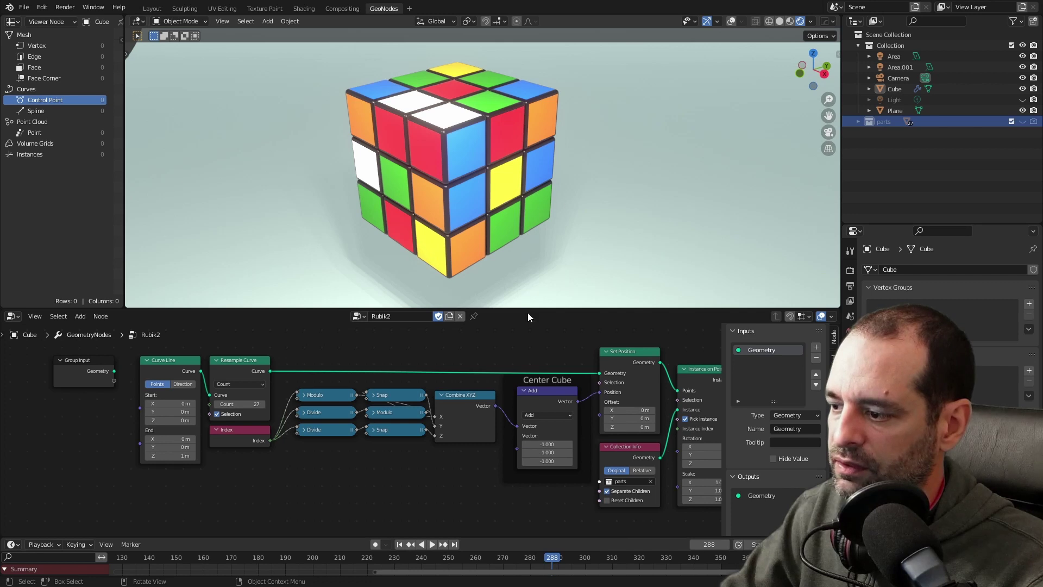
middle_click_drag(683, 351, 622, 353)
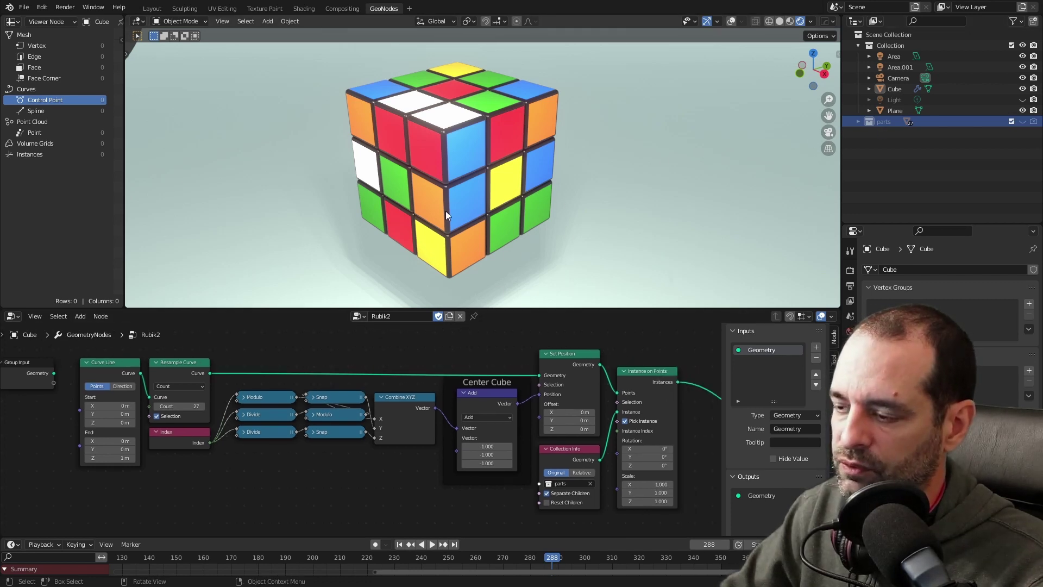
left_click_drag(599, 459, 617, 411)
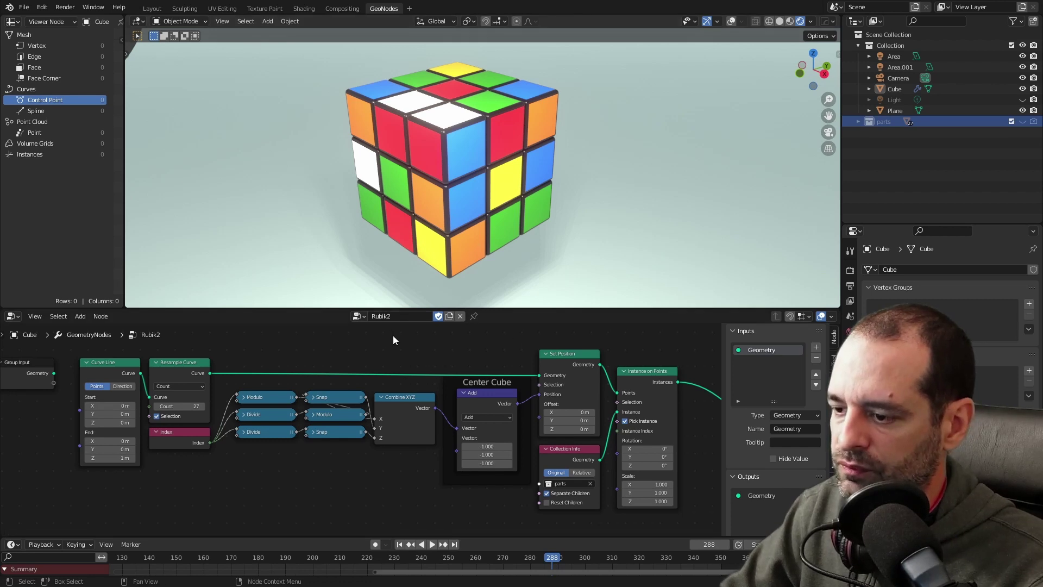
- Select the Curve Line through Instance on Points nodes and move the first Rotation node left
scroll(392, 335, "down", 2)
left_click_drag(156, 346, 581, 497)
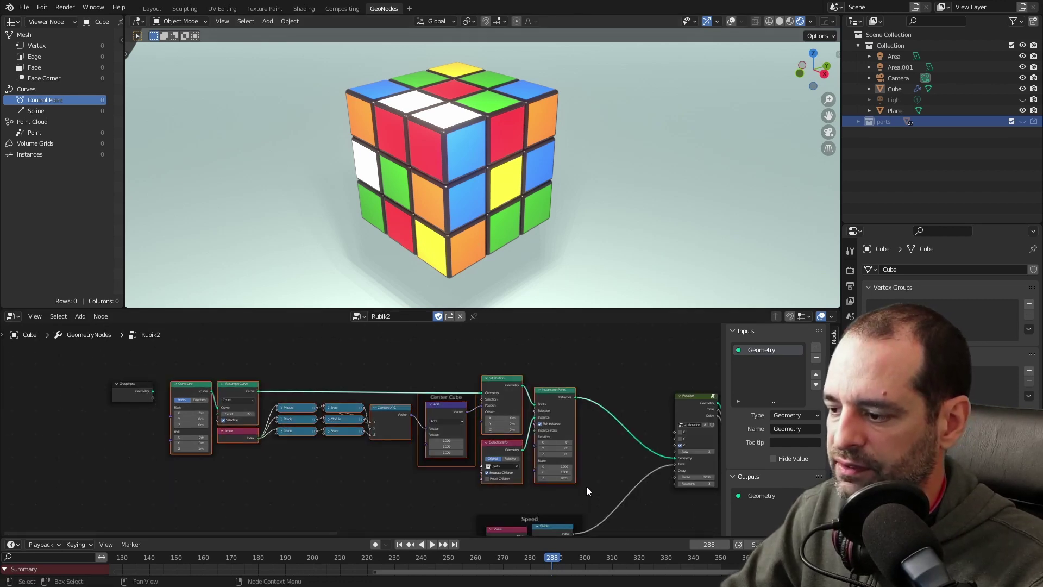
middle_click_drag(597, 383, 331, 376)
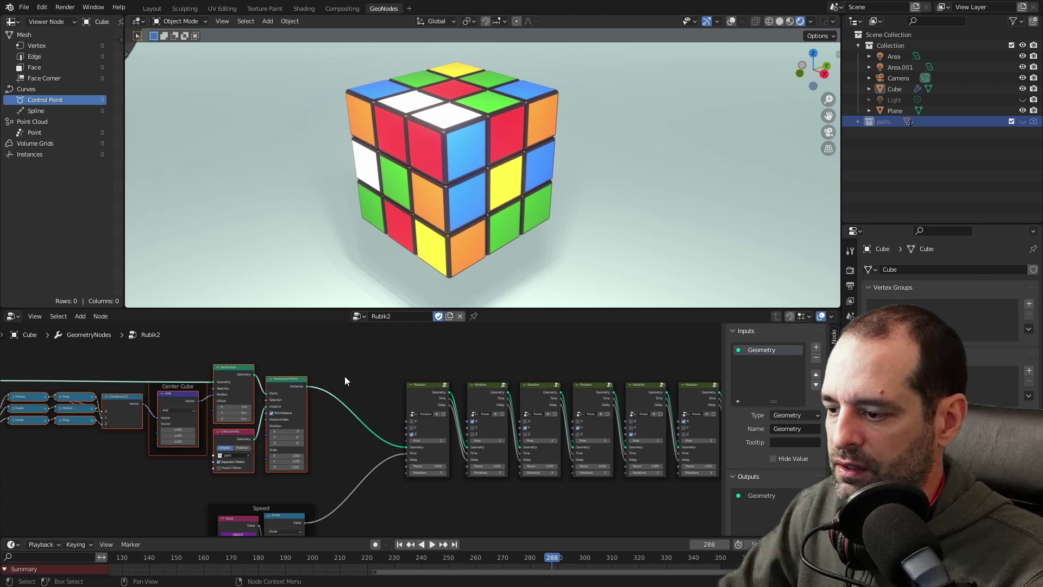
scroll(350, 389, "up", 4)
left_click_drag(446, 387, 420, 390)
scroll(416, 385, "down", 2)
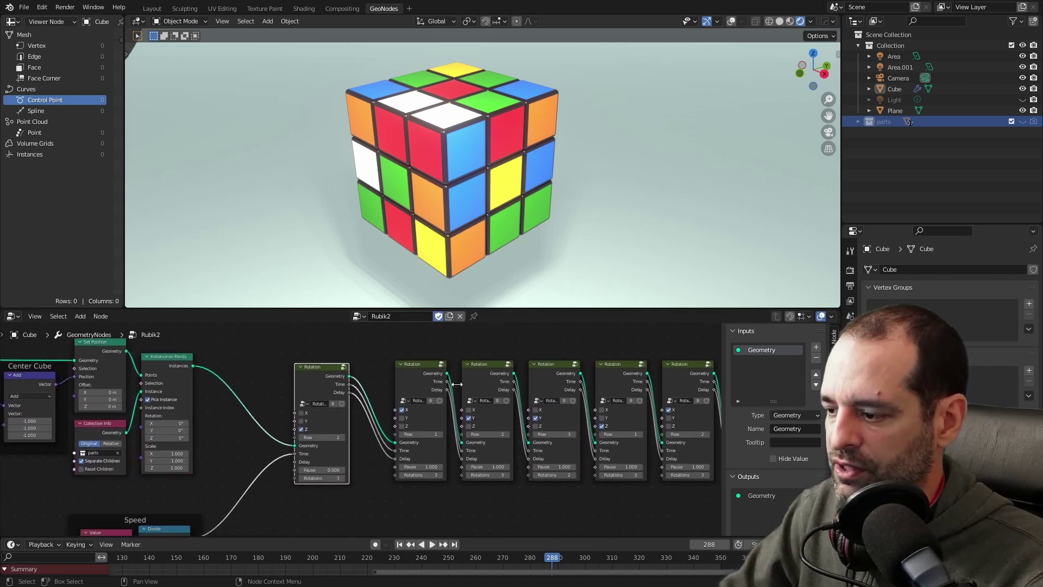
scroll(409, 379, "up", 1)
scroll(408, 379, "up", 1)
scroll(439, 415, "up", 1)
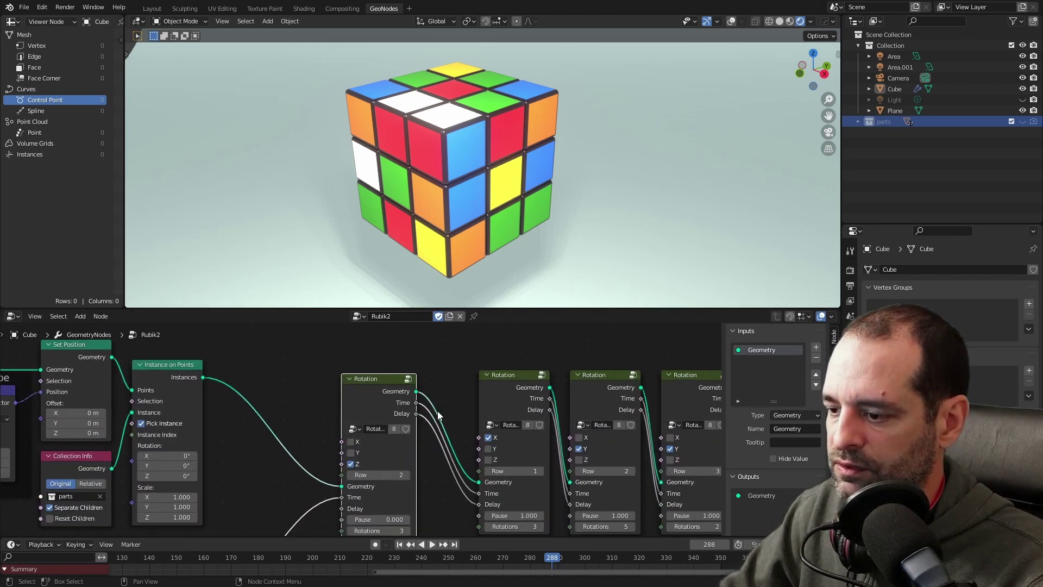
middle_click_drag(439, 397, 460, 359)
scroll(350, 429, "up", 3)
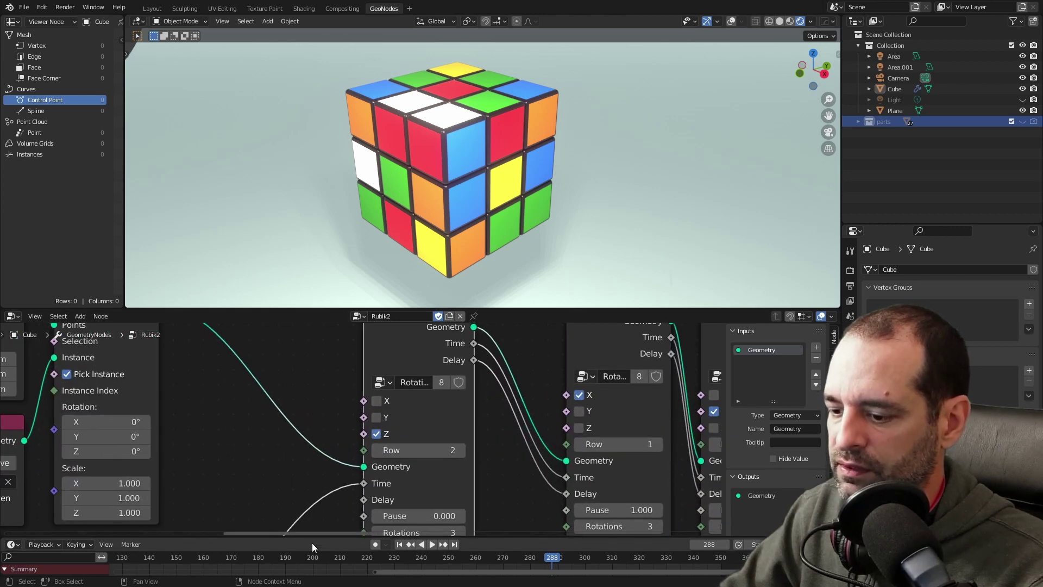
- Enlarge the timeline, jump to frame 0, play the layer turns, and return to frame 3
left_click_drag(312, 543, 313, 506)
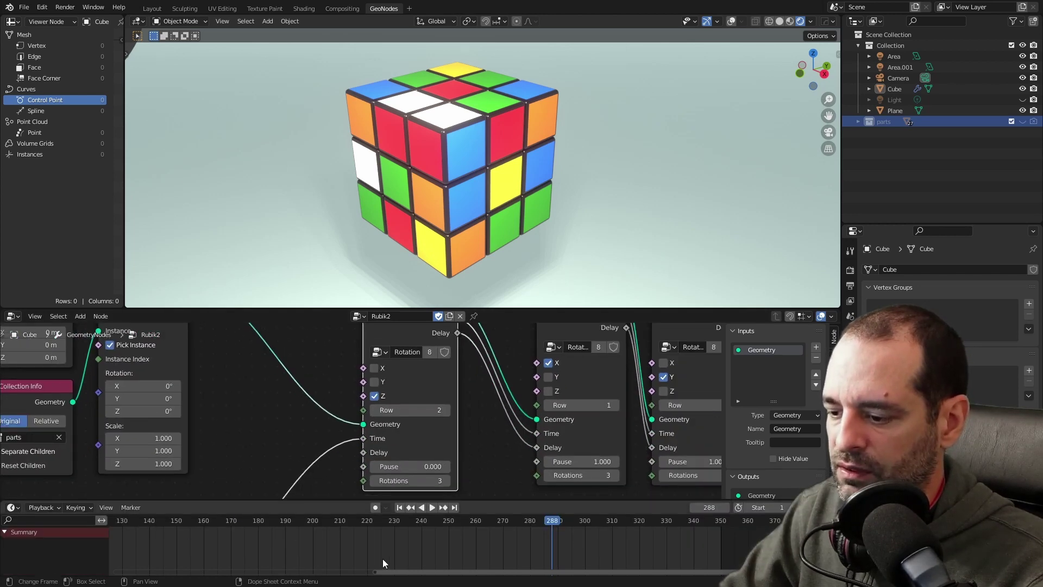
left_click_drag(411, 574, 154, 547)
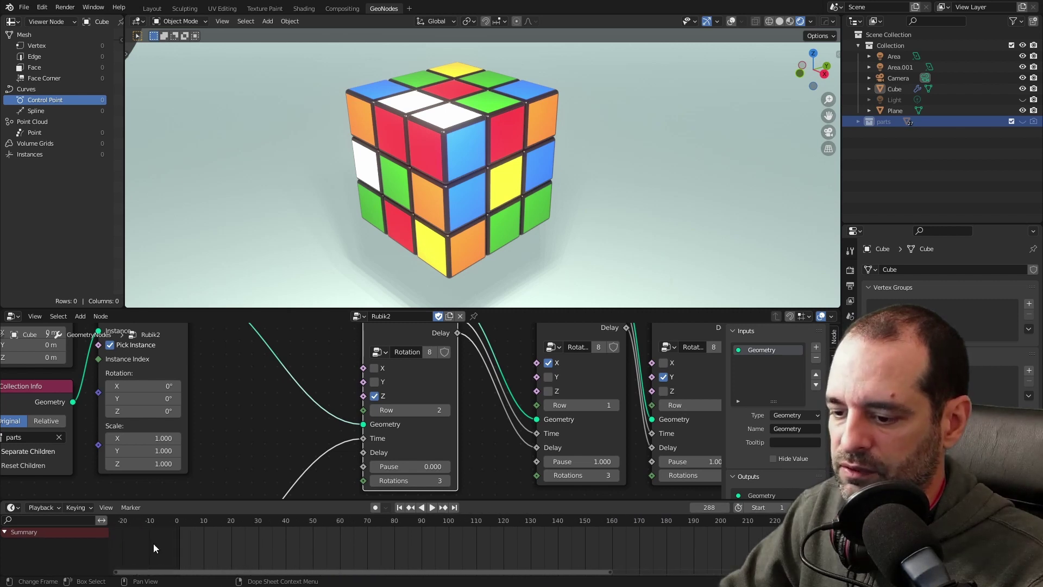
left_click(178, 522)
key("space")
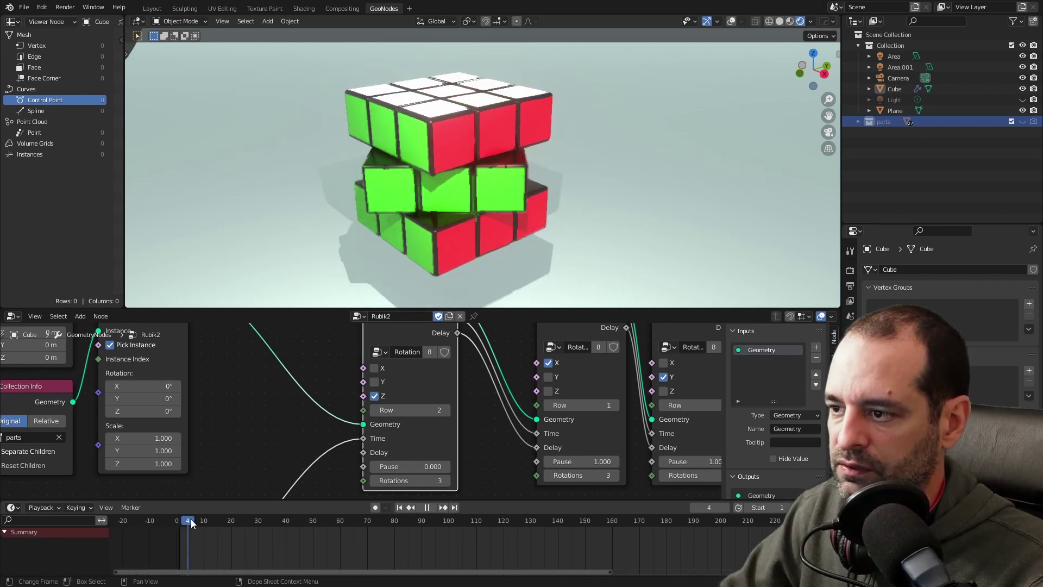
left_click_drag(190, 523, 185, 522)
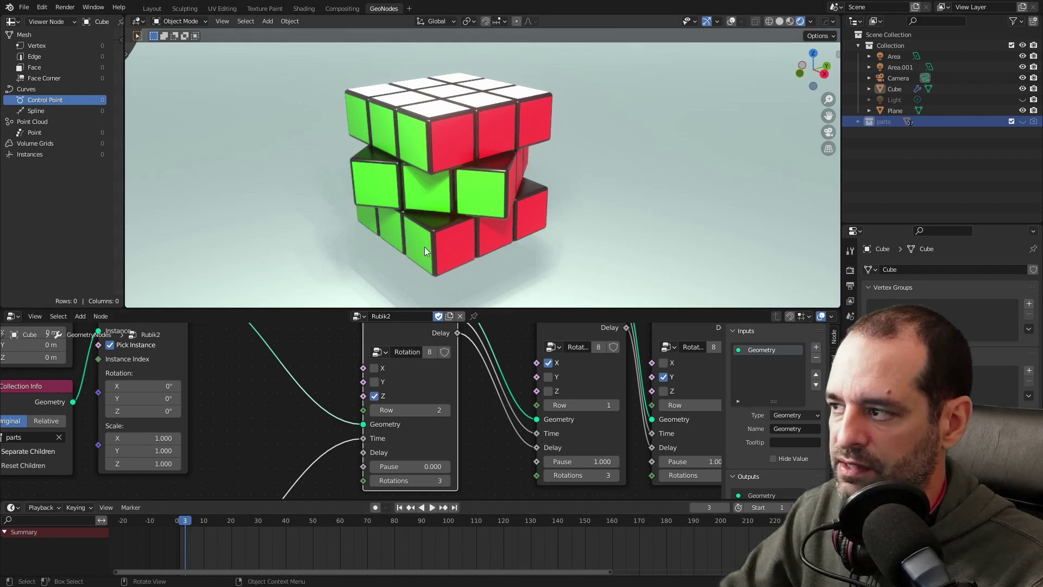
- Show the floor grid and axis overlays and bring the Rotations setting into view
key("shift+alt+z")
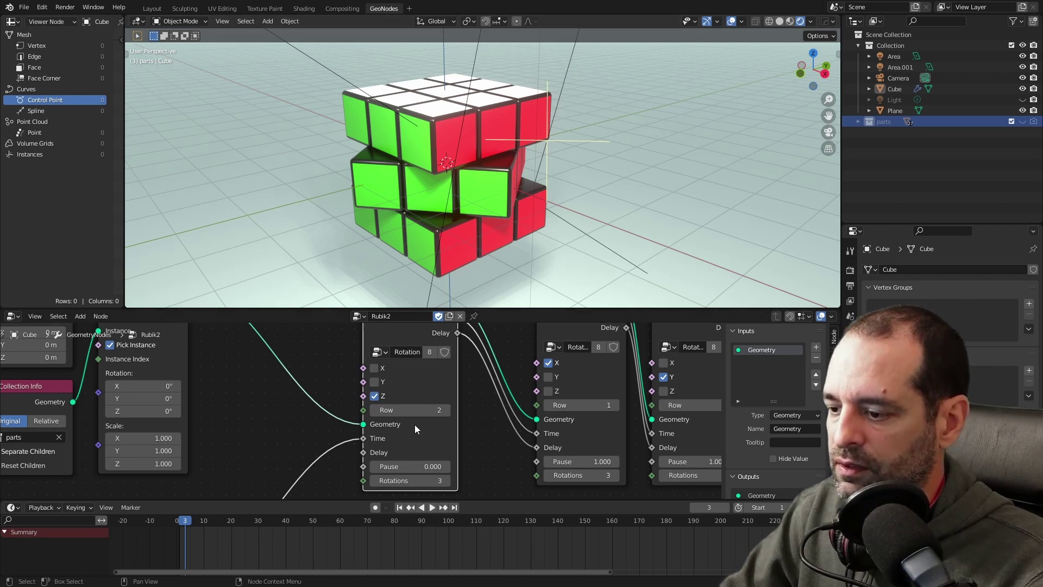
middle_click_drag(337, 467, 335, 453)
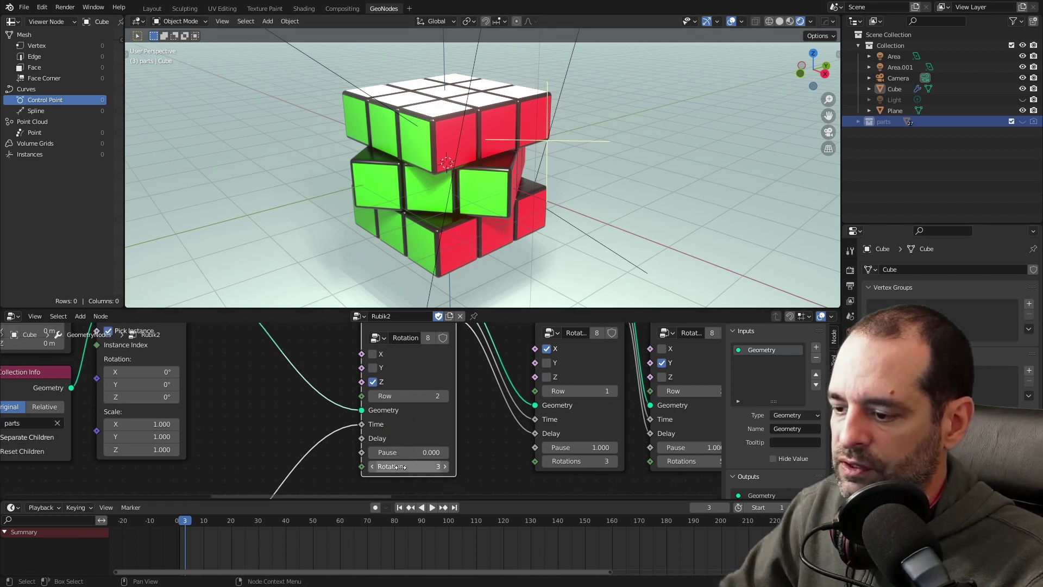
scroll(394, 466, "down", 2)
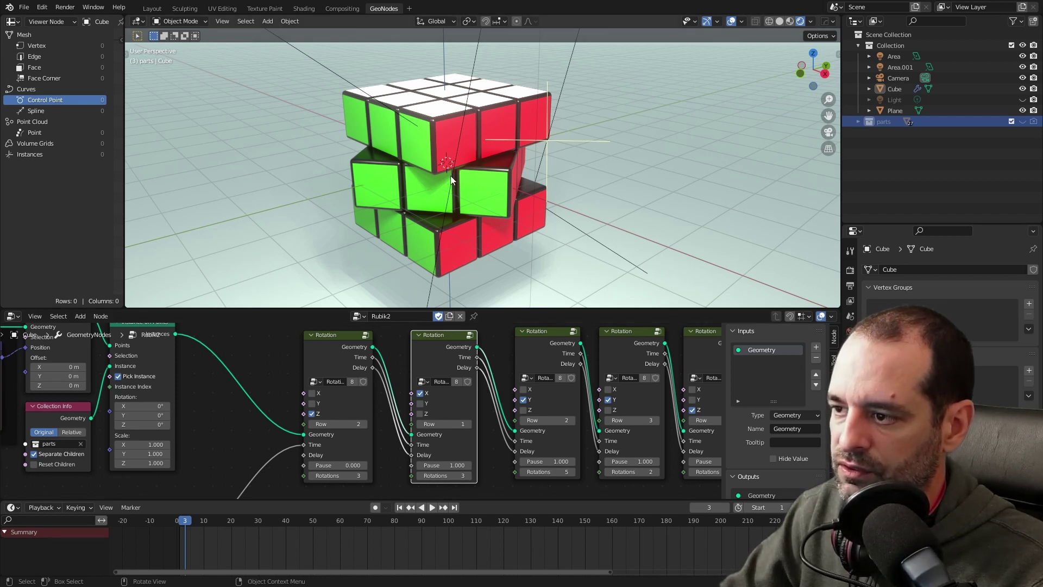
scroll(445, 464, "up", 1)
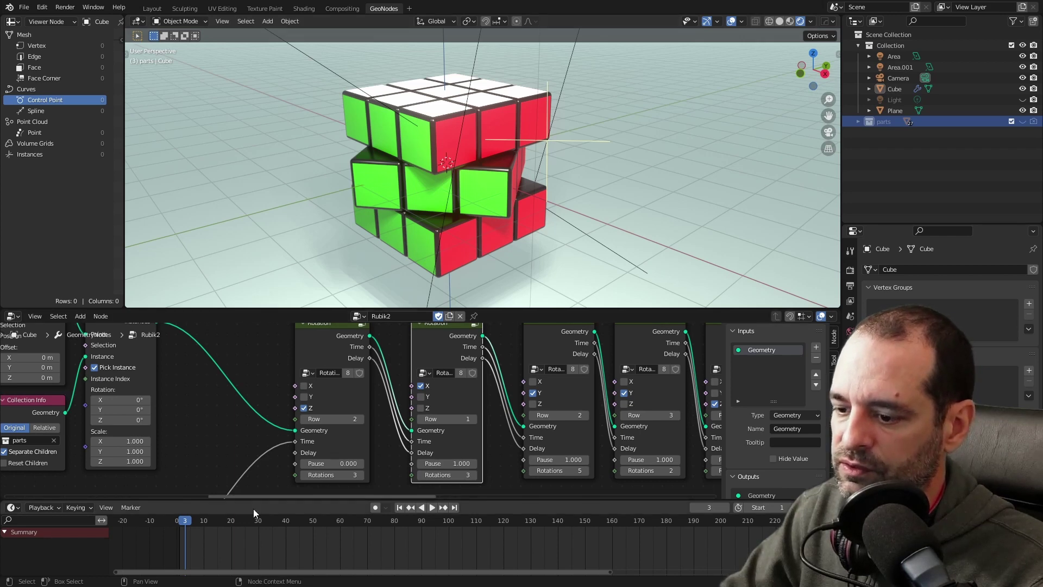
- Play and scrub the animation to frame 91, then nudge the fourth Rotation node down-left
key("space")
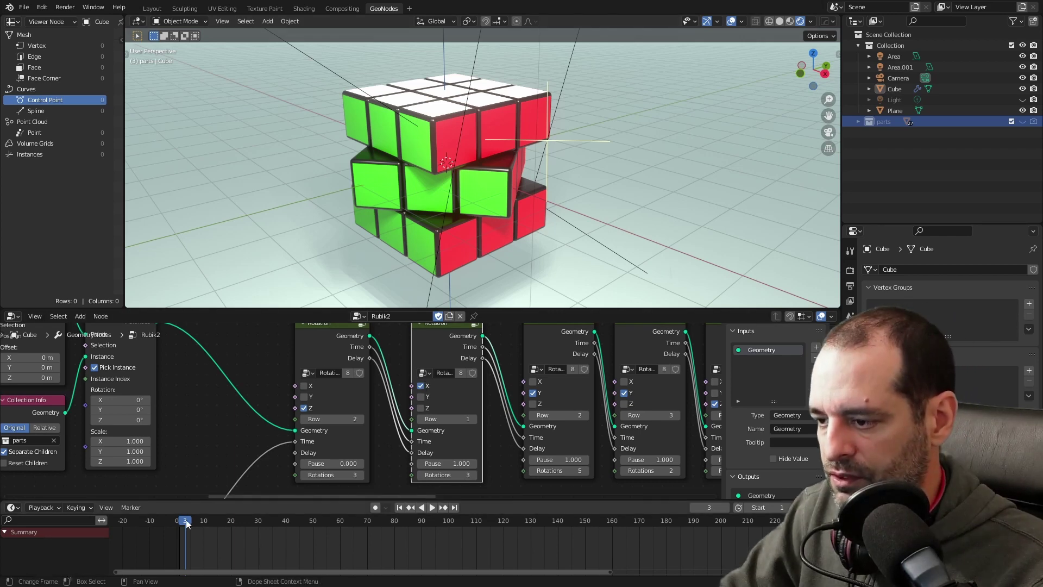
left_click_drag(207, 524, 425, 533)
left_click(421, 373)
scroll(380, 366, "down", 3)
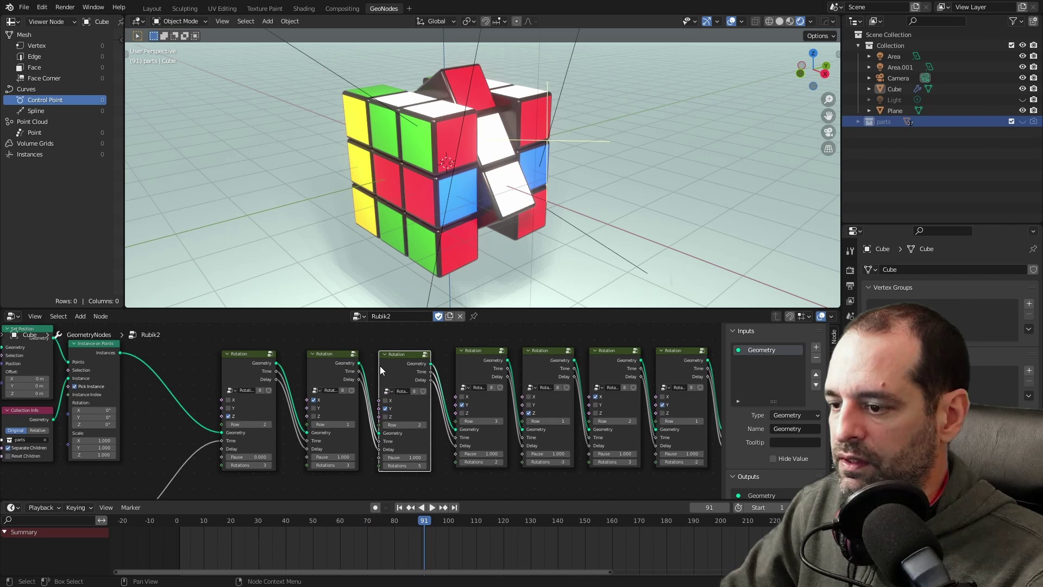
middle_click_drag(600, 343, 456, 341)
scroll(456, 342, "down", 2)
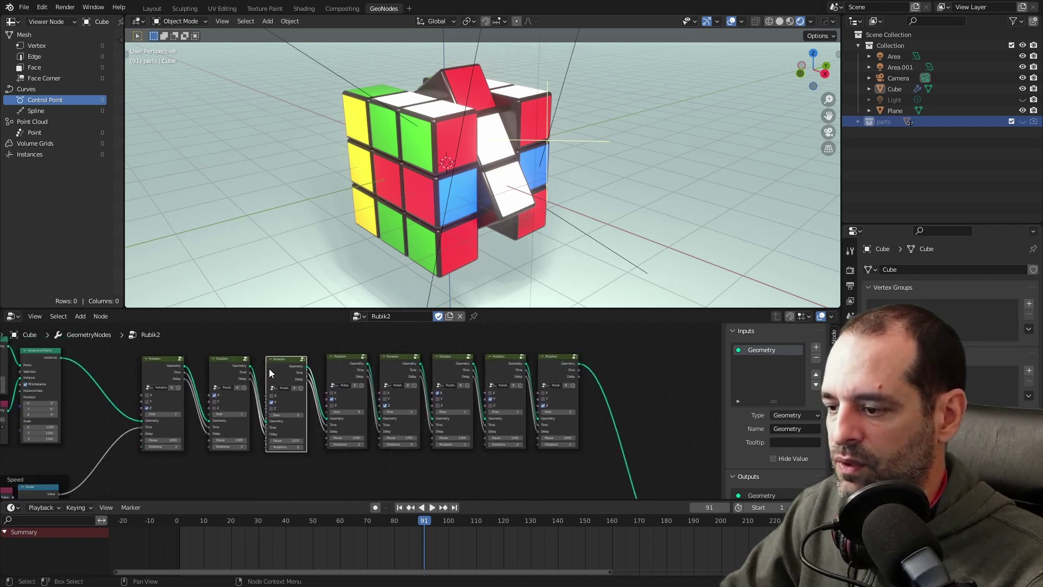
left_click_drag(346, 365, 344, 370)
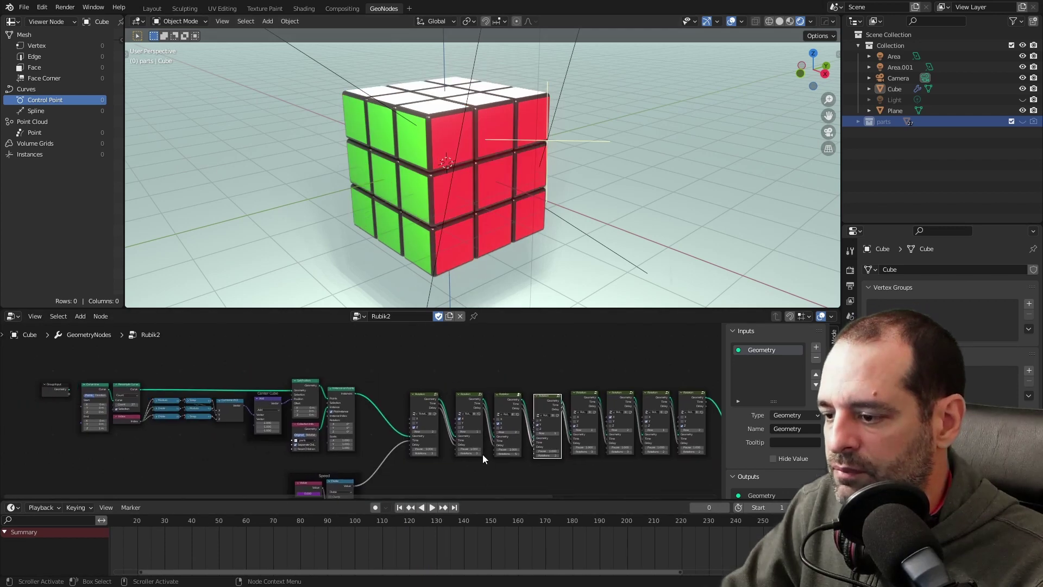
- Inside the Rotation group, collapse the Add node to its header, then return to Rubik2
scroll(512, 376, "up", 3)
middle_click_drag(512, 374, 451, 349)
left_click(450, 349)
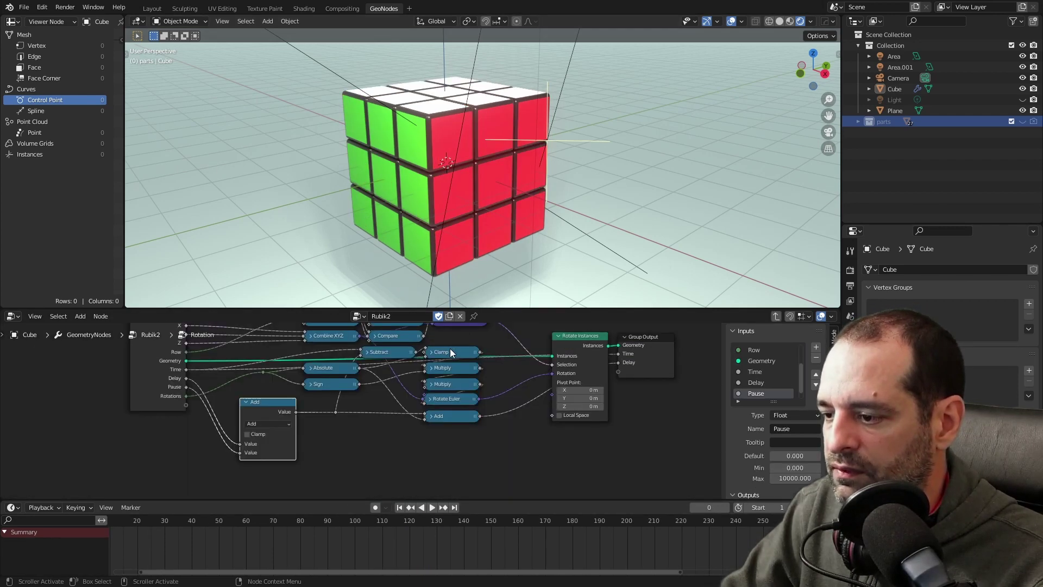
scroll(482, 380, "down", 4)
middle_click_drag(483, 380, 499, 418)
scroll(319, 461, "up", 1)
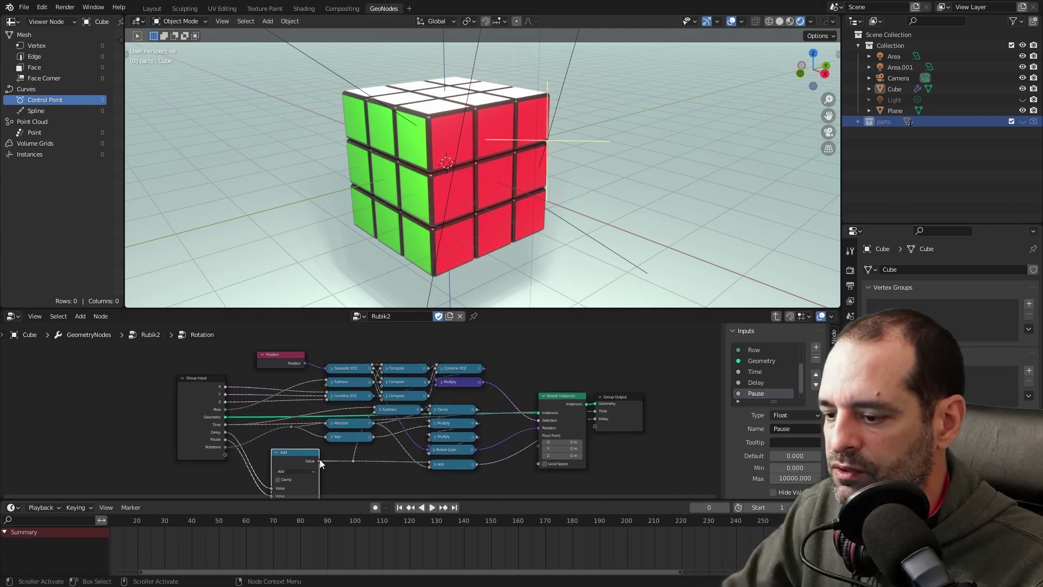
left_click(277, 453)
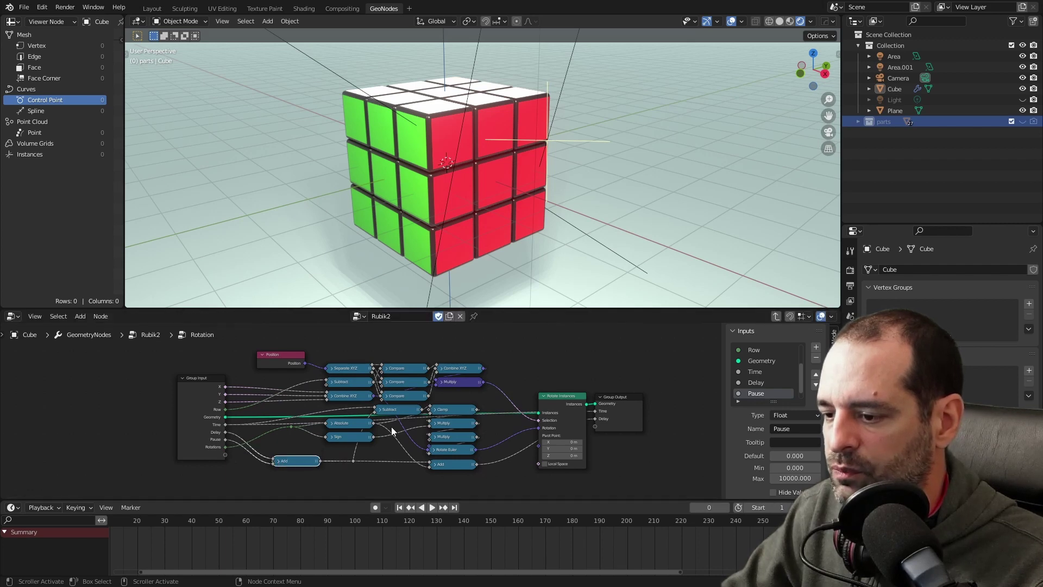
scroll(370, 415, "up", 1)
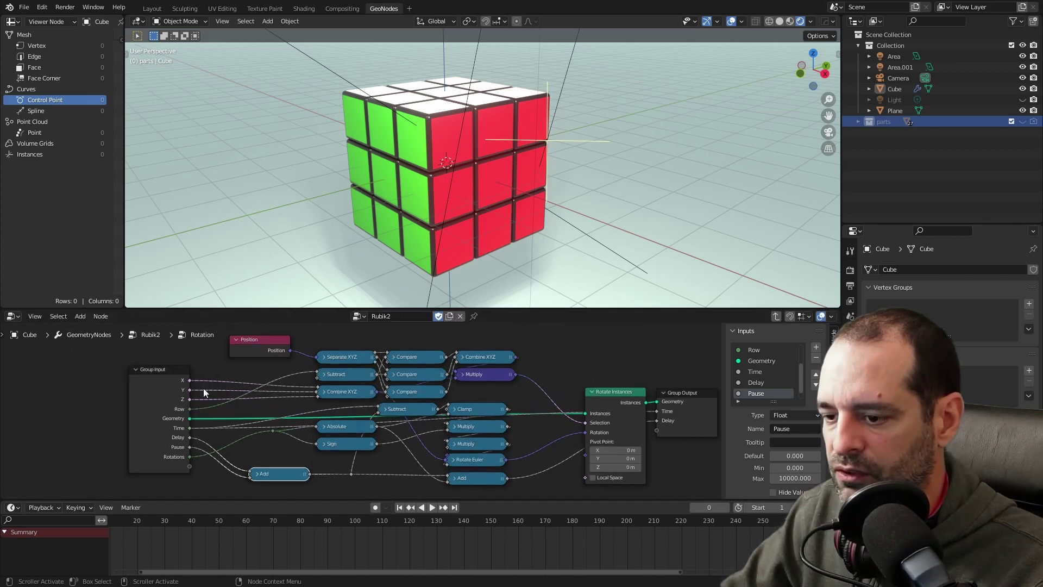
key("Tab")
- Play the cube animation from near the start and orbit to look down on the cube
middle_click_drag(532, 399, 432, 357)
scroll(432, 356, "up", 2)
key("space")
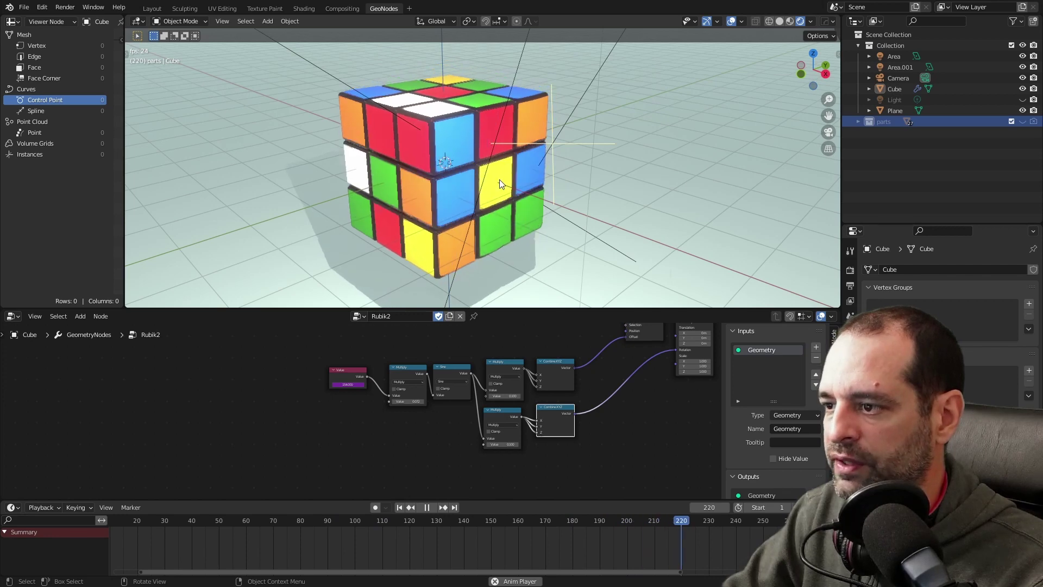
middle_click_drag(551, 194, 549, 177)
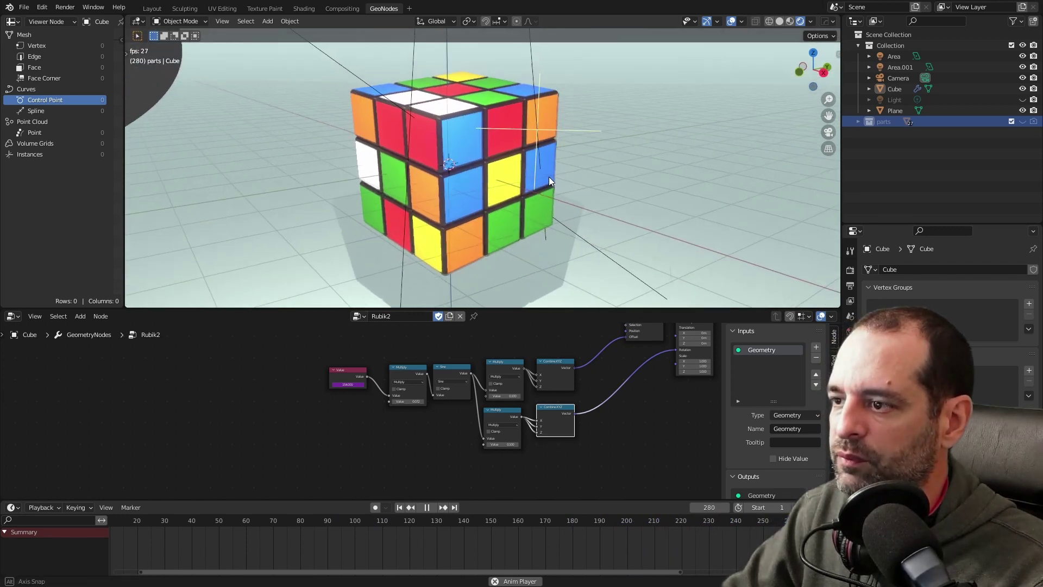
left_click(239, 527)
middle_click_drag(467, 214, 572, 227)
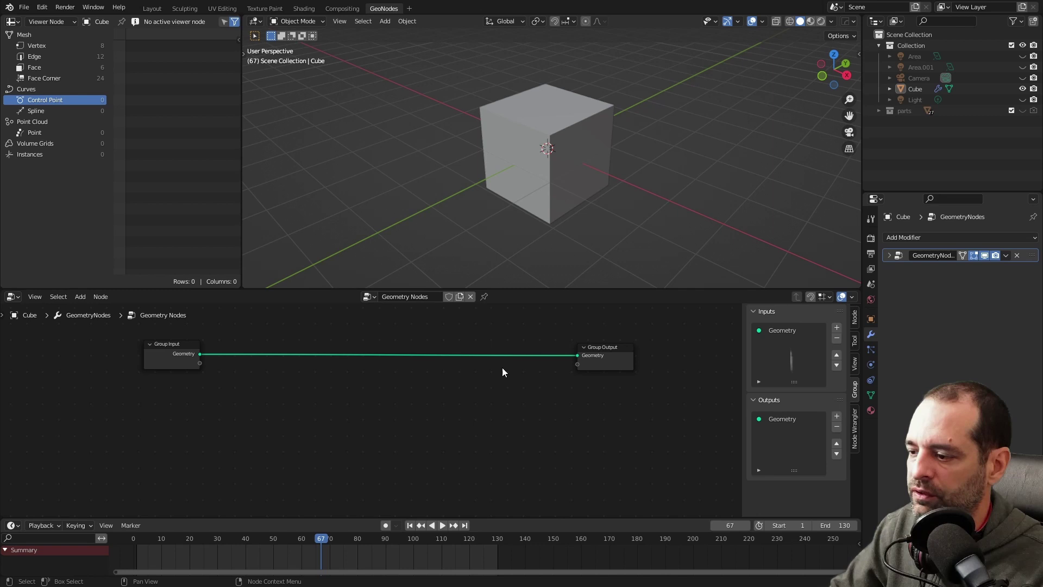
- Show the Blender splash screen from the Blender menu and dismiss it
middle_click_drag(419, 381, 430, 392)
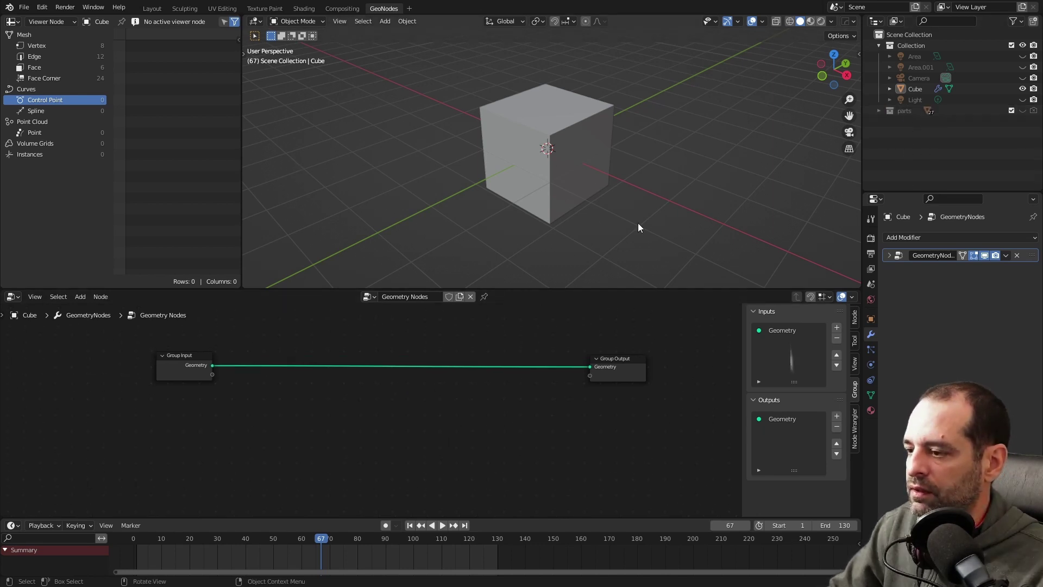
left_click(9, 7)
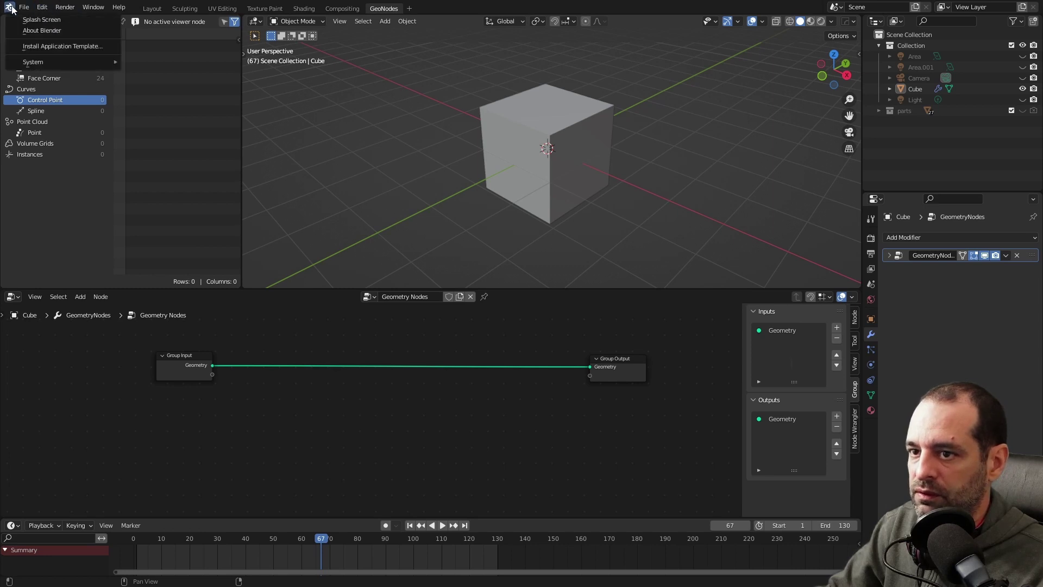
left_click(30, 20)
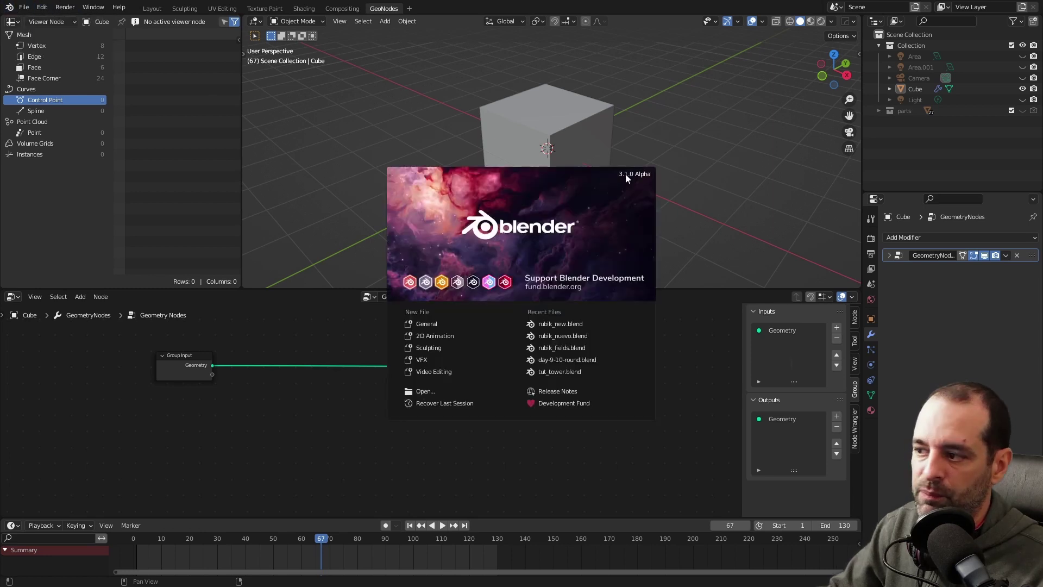
left_click(709, 159)
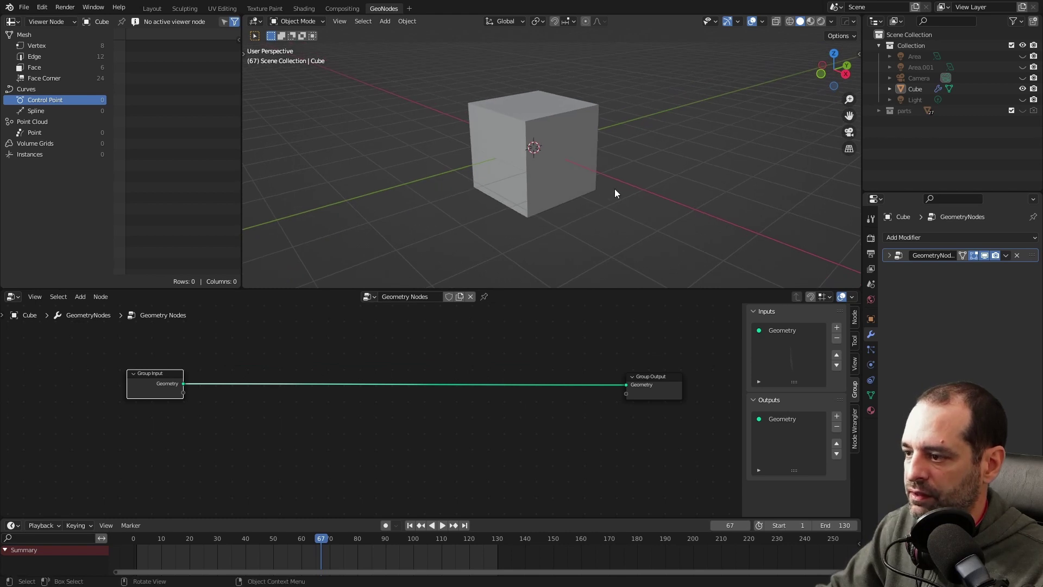
- Add a Curve Line node via node search 'li' and frame all nodes
middle_click_drag(524, 212, 538, 213)
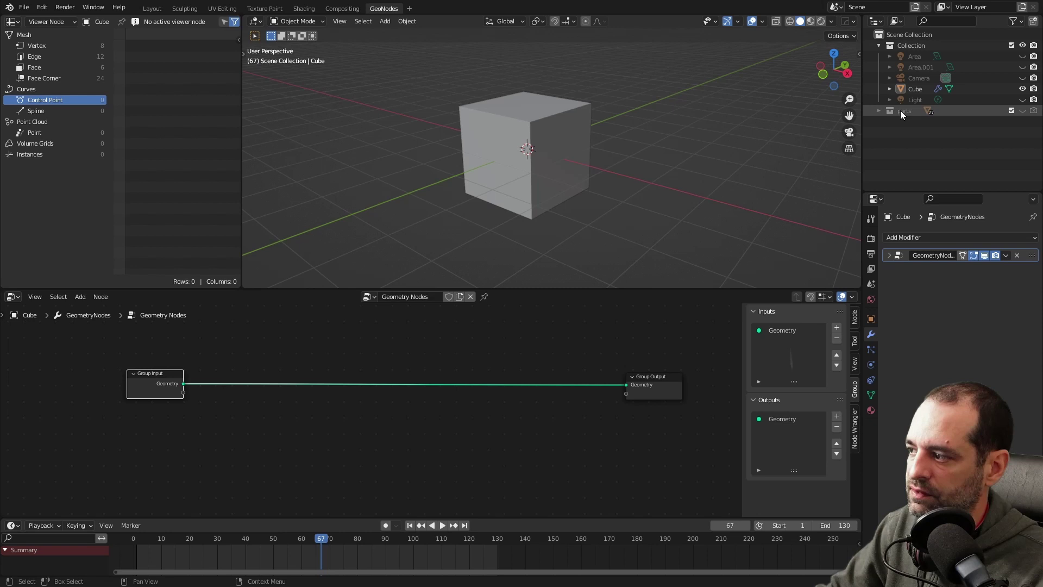
middle_click_drag(571, 192, 571, 198)
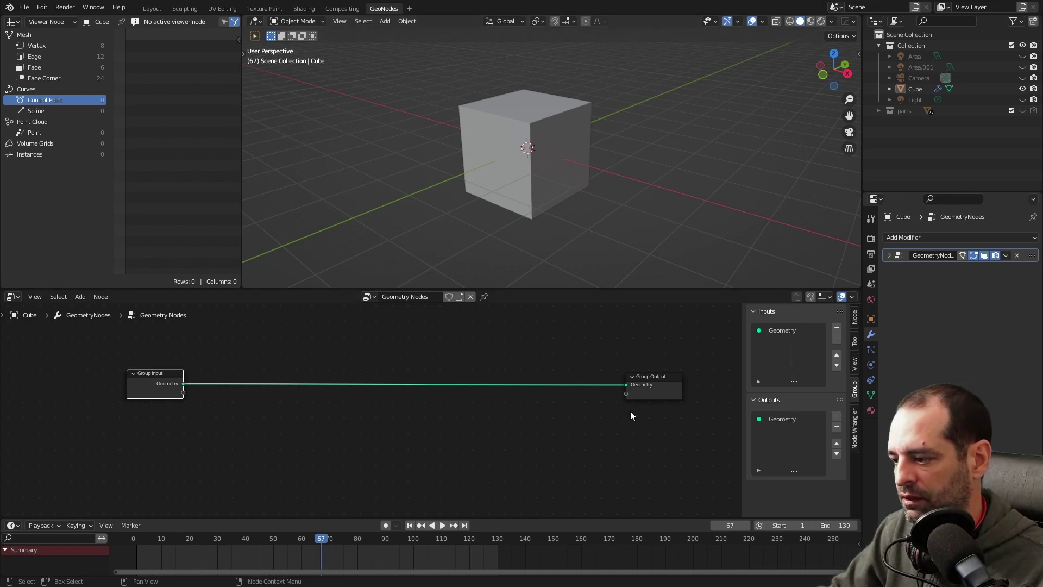
middle_click_drag(445, 407, 458, 396)
key("shift+a")
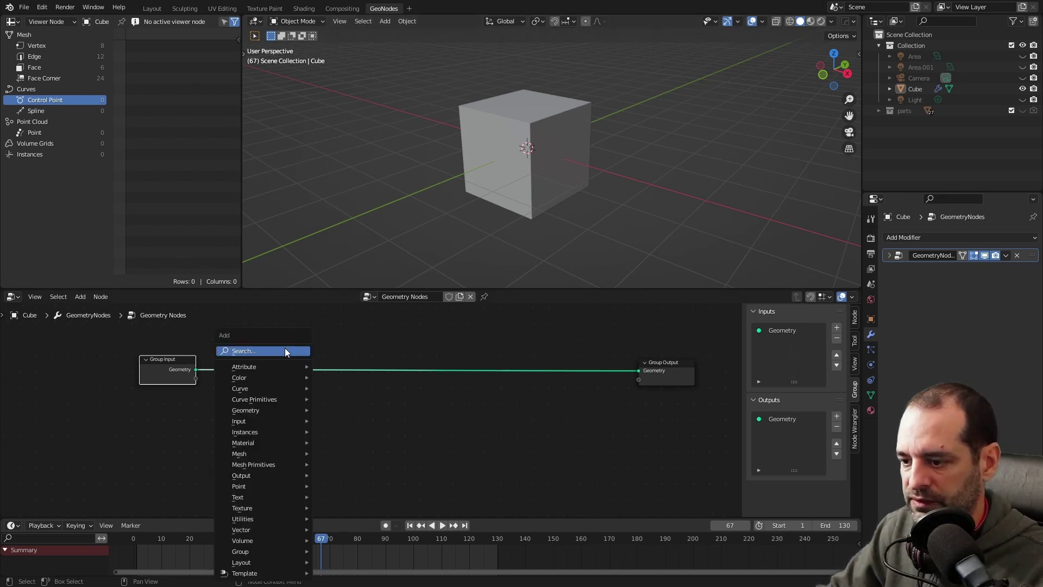
left_click(286, 351)
type("li")
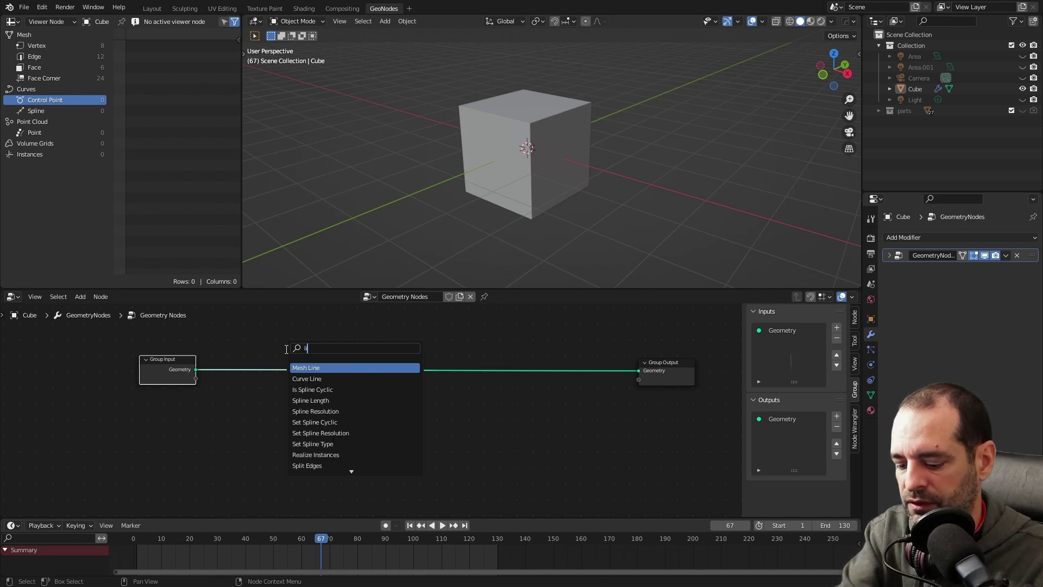
left_click(322, 379)
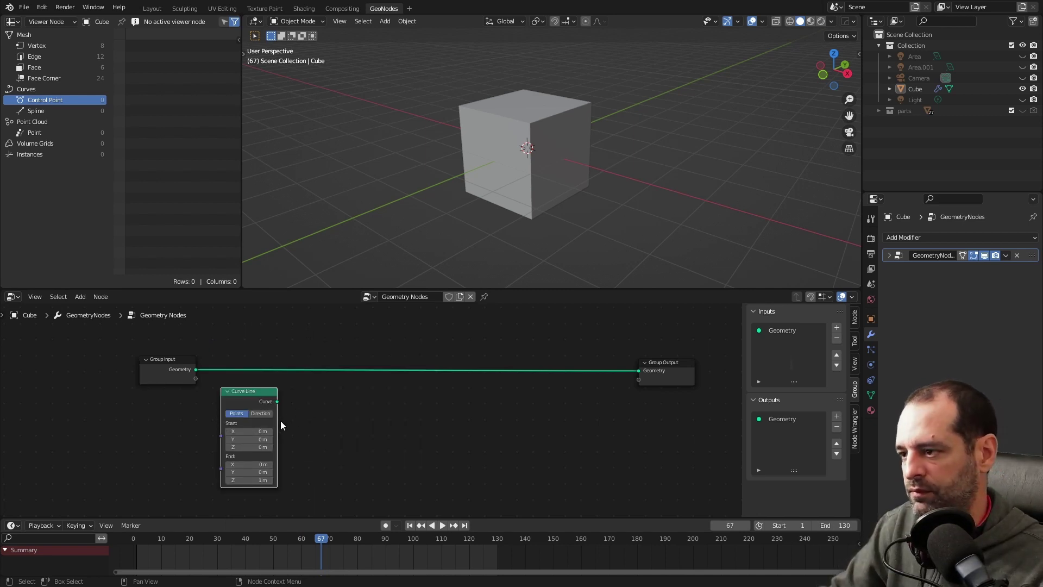
key("Home")
- Add a Resample Curve node (search 're') beside Curve Line, dividing the line into 27 points
left_click_drag(261, 394, 258, 399)
middle_click_drag(340, 413, 340, 394)
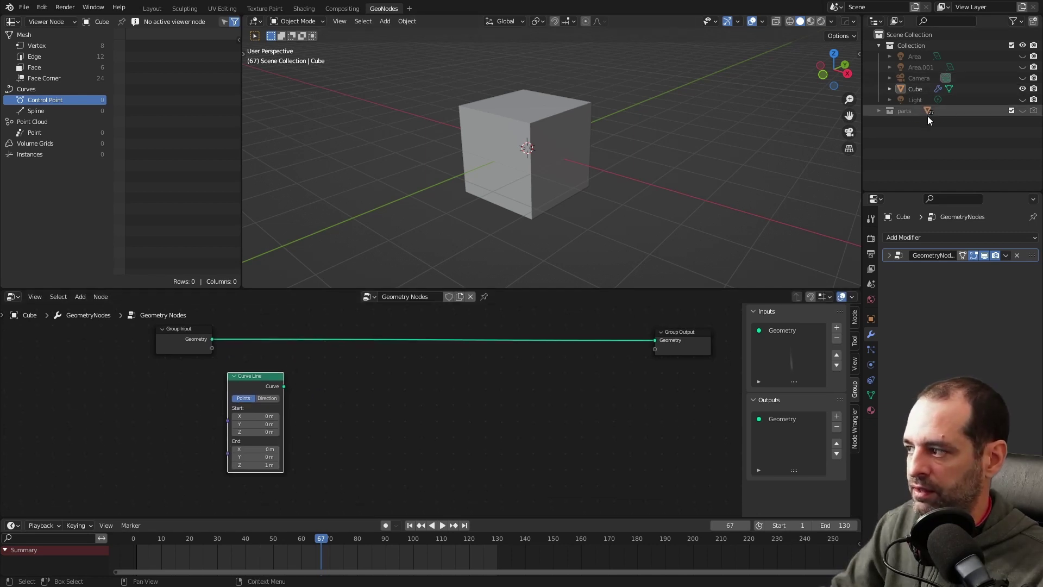
scroll(353, 402, "up", 2)
key("shift+a")
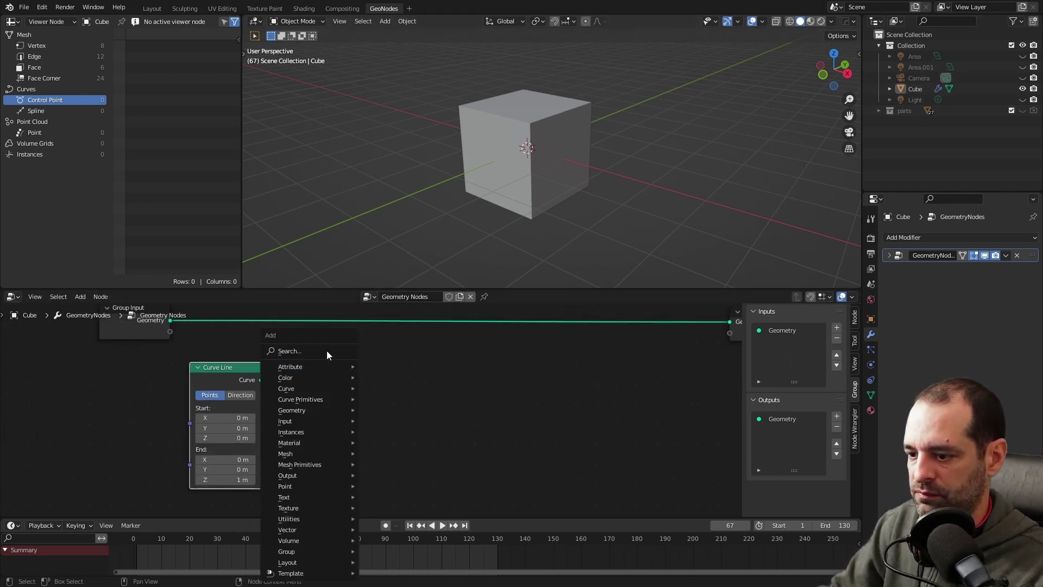
left_click(327, 350)
type("re")
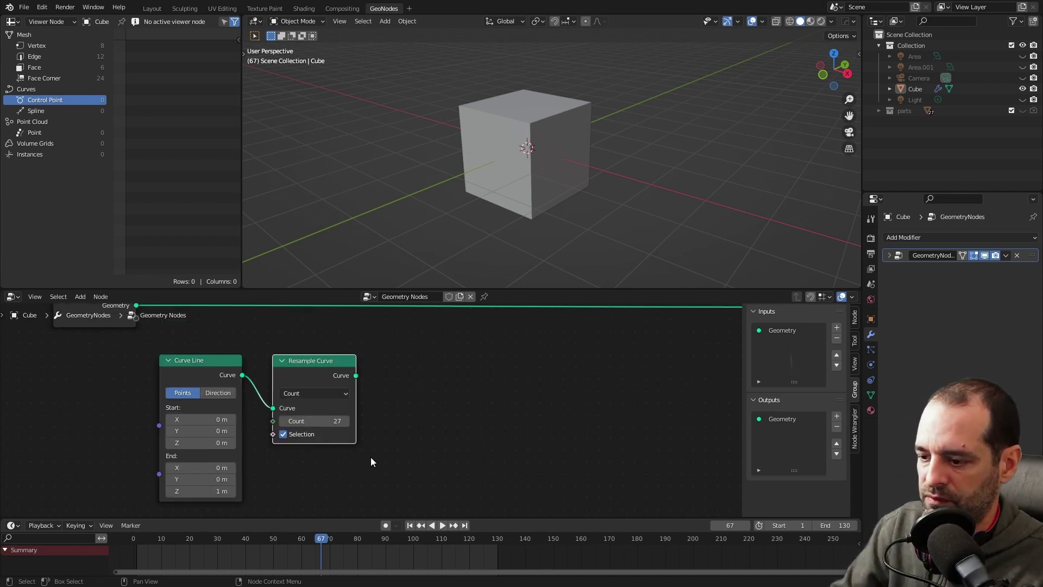
scroll(211, 392, "down", 2)
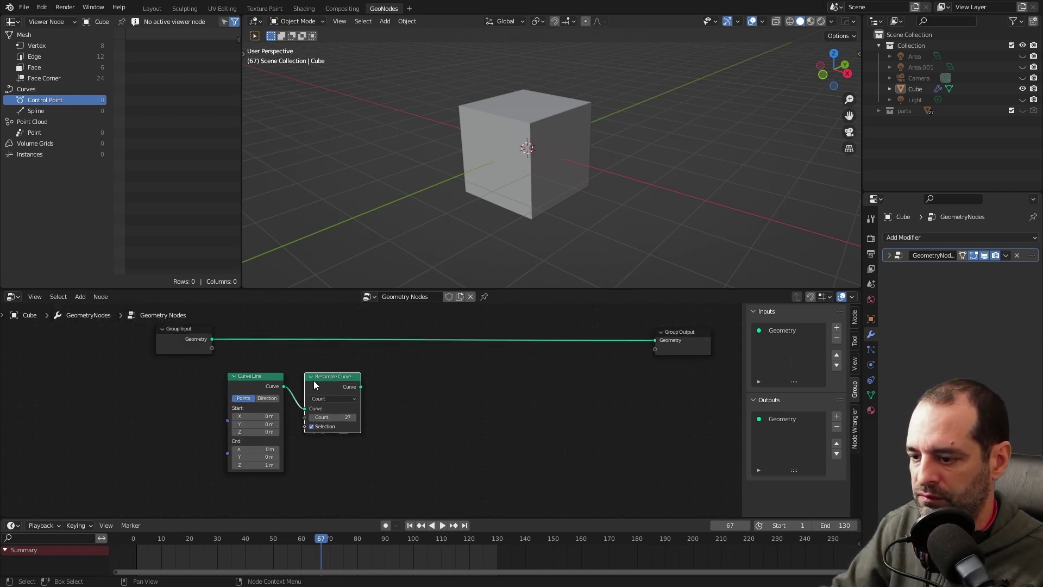
left_click_drag(314, 381, 301, 382)
left_click_drag(314, 390, 317, 392)
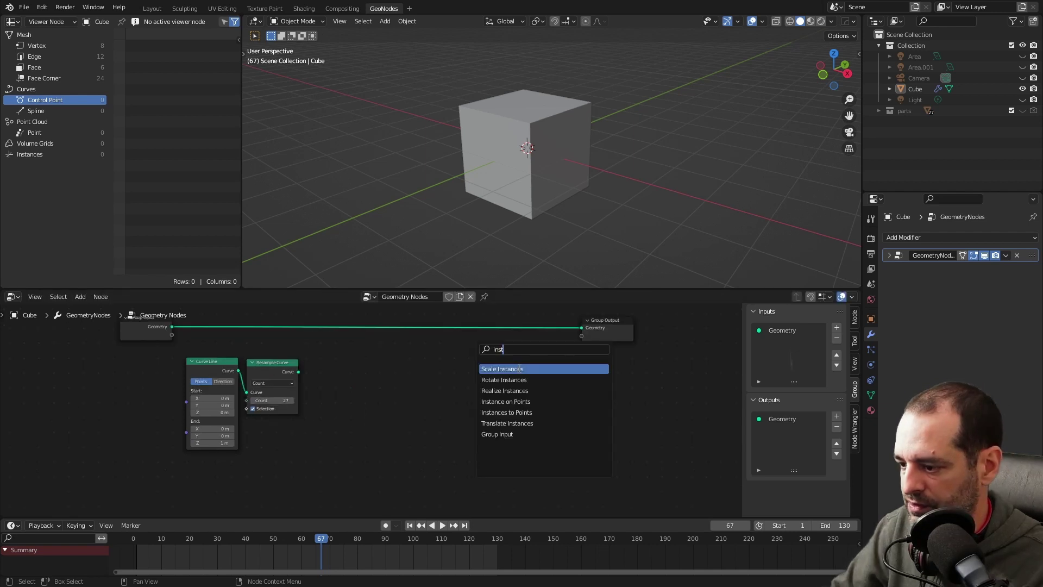
- Add Instance on Points with a parts Collection Info, wiring curve points, collection, and Group Output
left_click(526, 401)
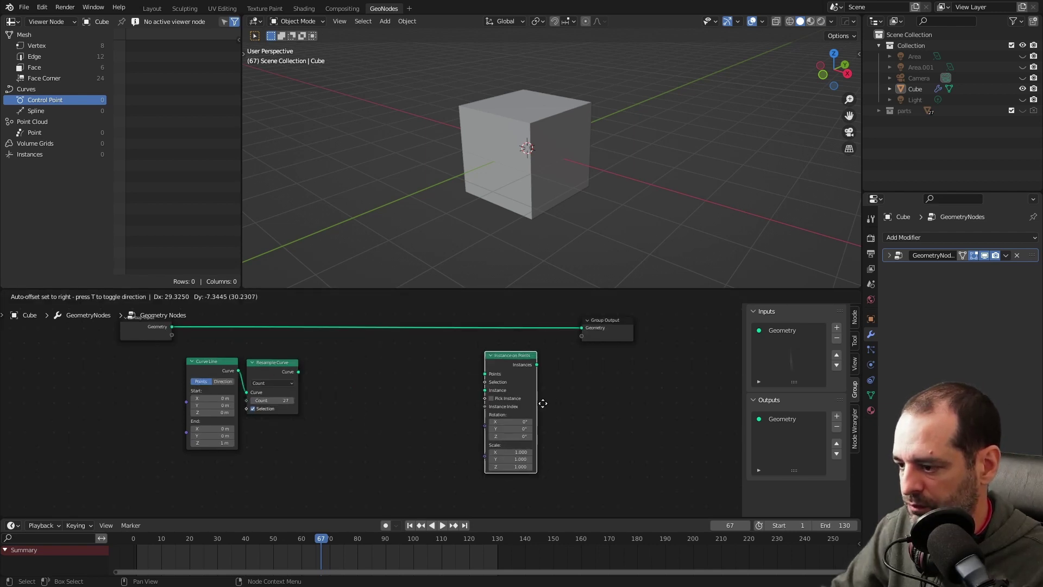
left_click(543, 403)
key("shift+a")
left_click(432, 352)
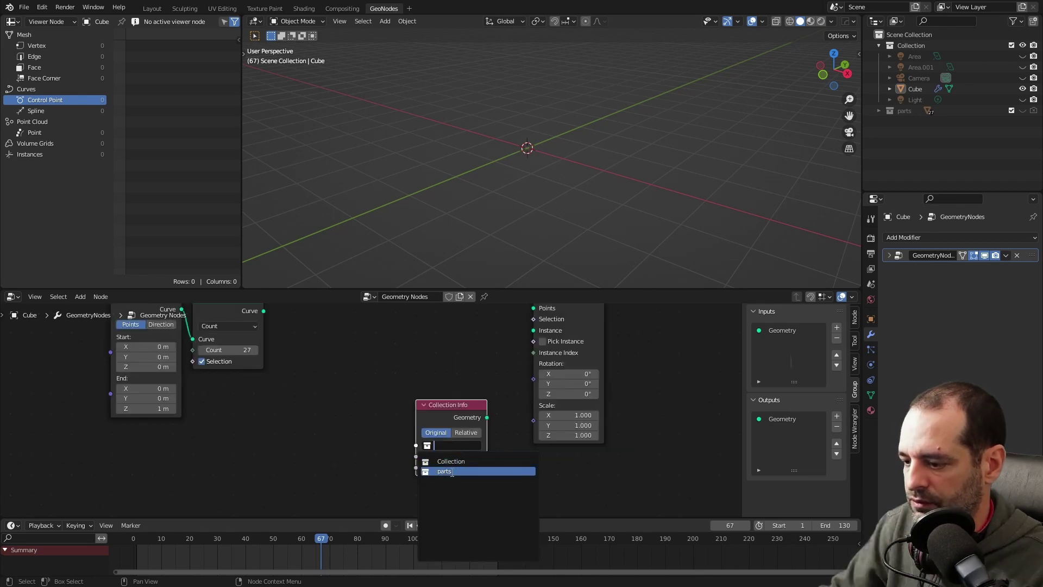
left_click(450, 470)
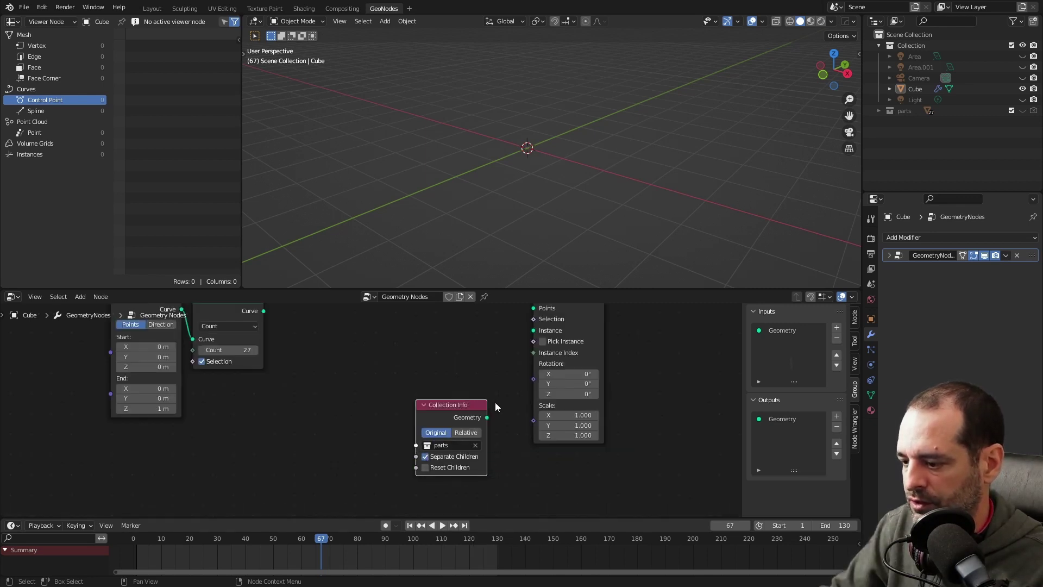
middle_click_drag(495, 403, 478, 410)
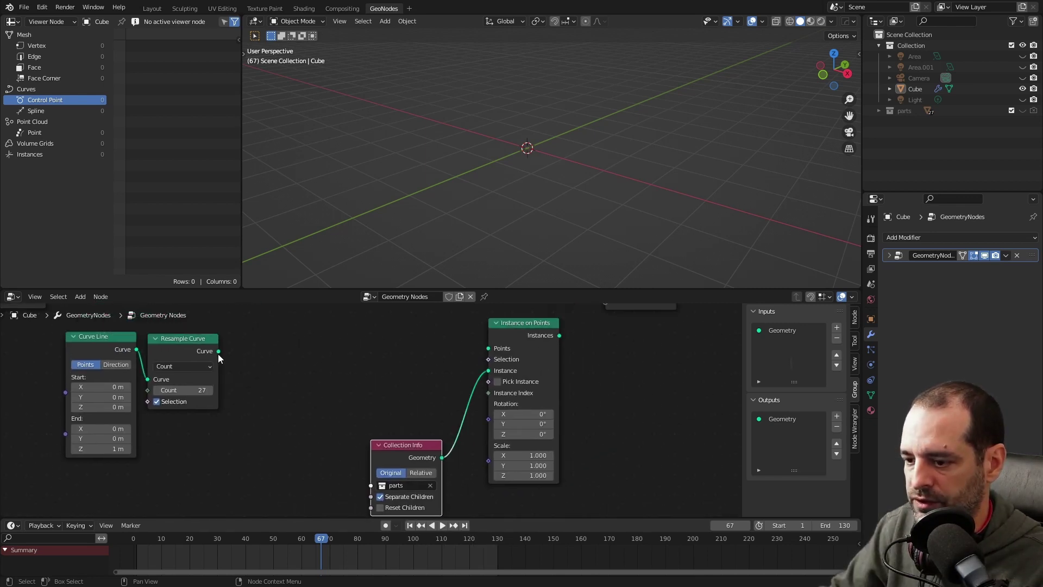
left_click_drag(218, 353, 490, 376)
left_click_drag(560, 363, 605, 337)
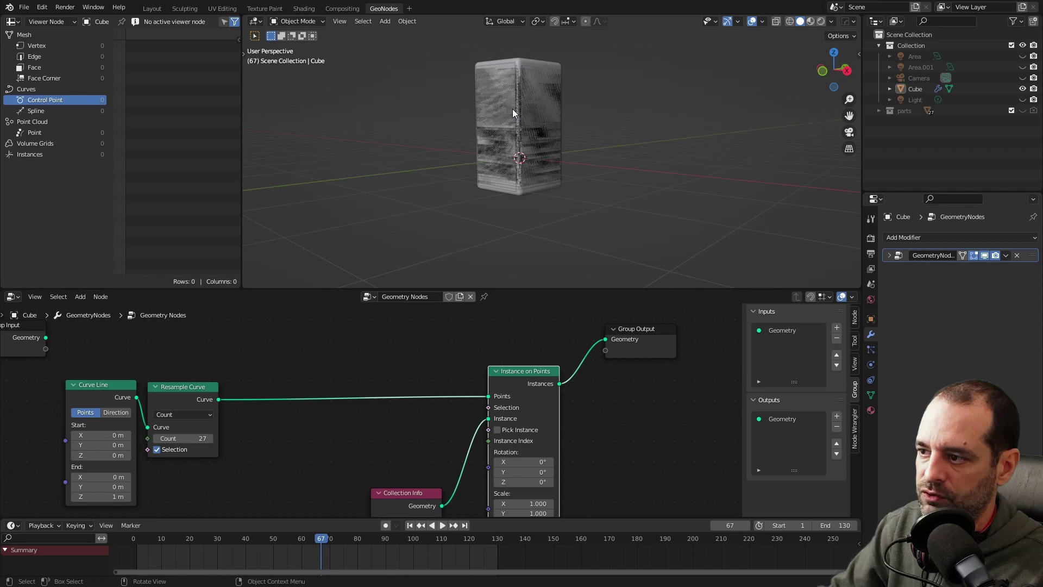
- Enable Pick Instance so each of the 27 points gets its own part
middle_click_drag(565, 156, 559, 175)
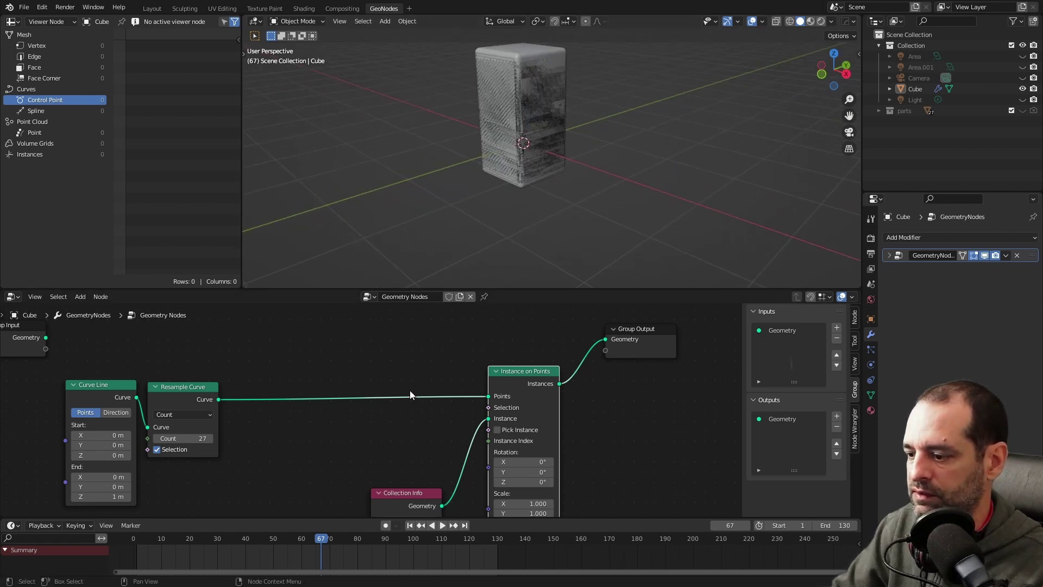
scroll(396, 410, "down", 5)
middle_click_drag(390, 419, 417, 375)
left_click_drag(191, 331, 278, 361)
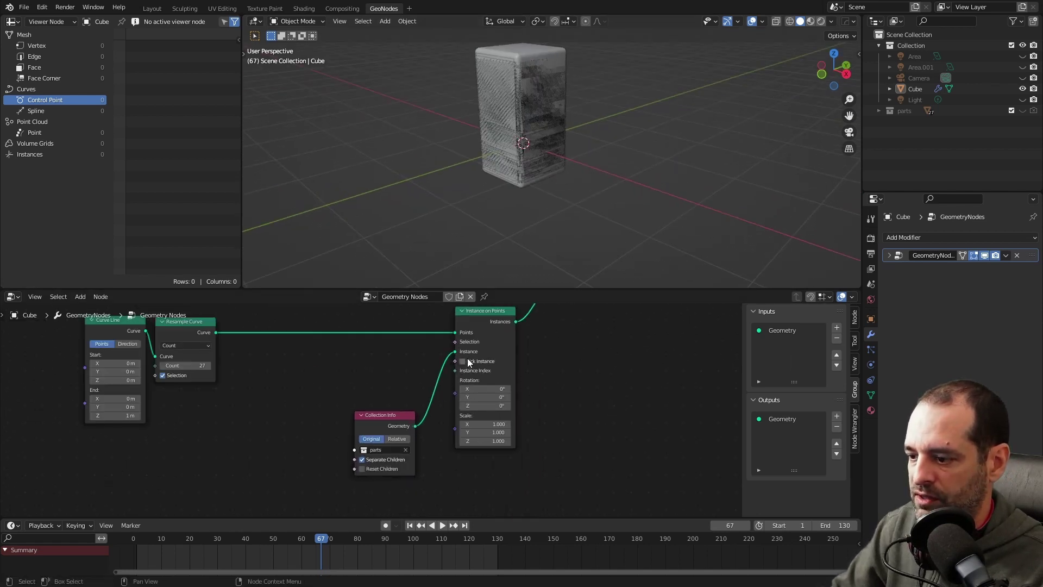
left_click(462, 362)
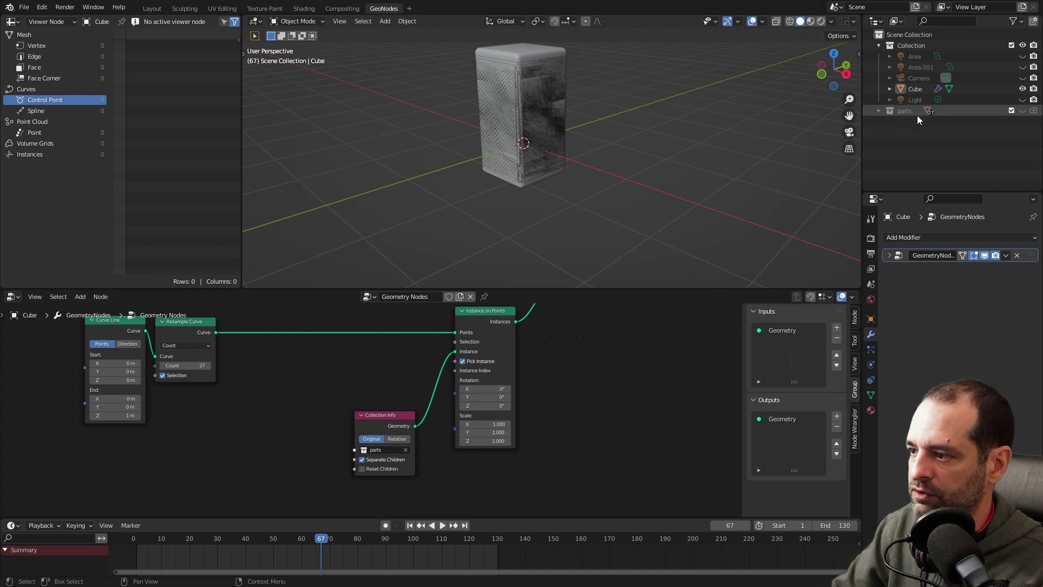
- Drop a Set Position node (search 'set pos') onto the Resample Curve to Instance on Points link
key("Home")
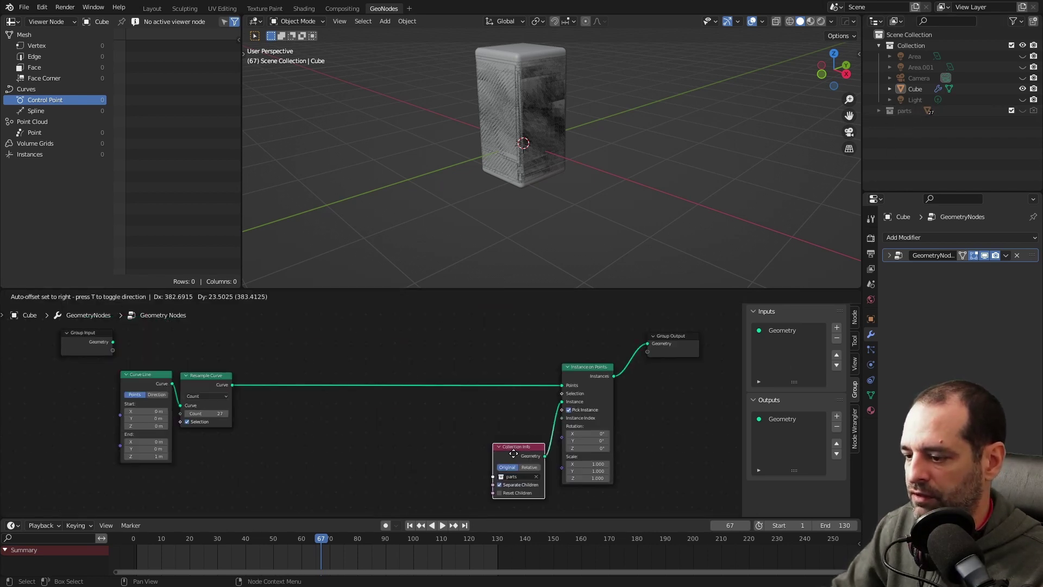
key("shift+a")
left_click(413, 331)
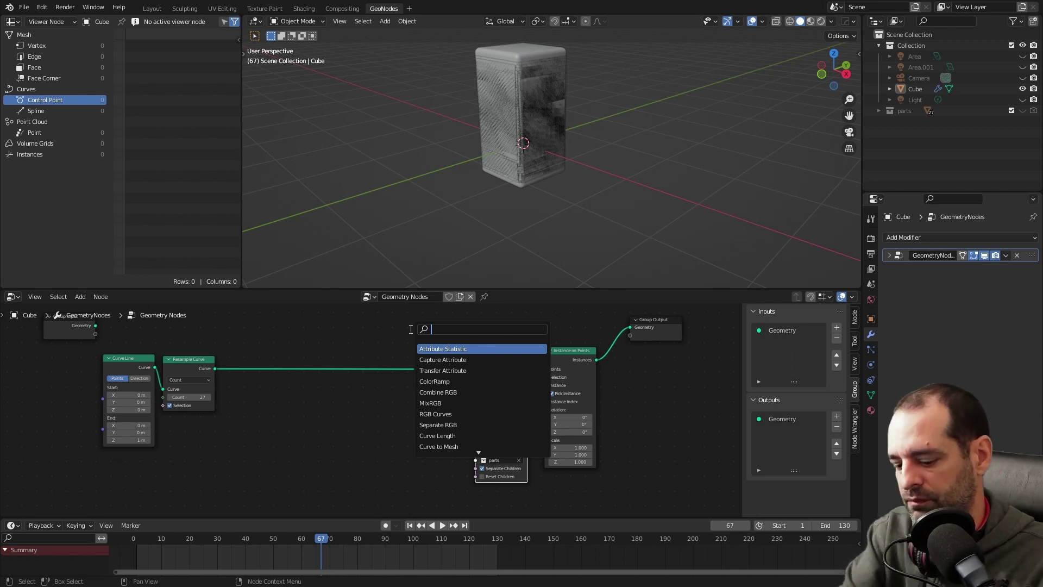
type("set pos")
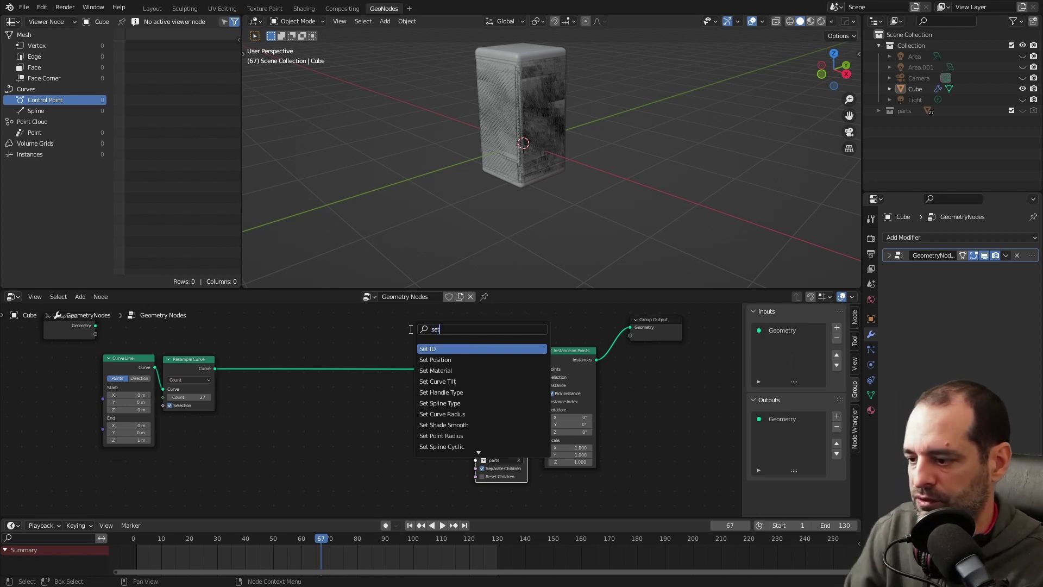
key("Return")
left_click(458, 361)
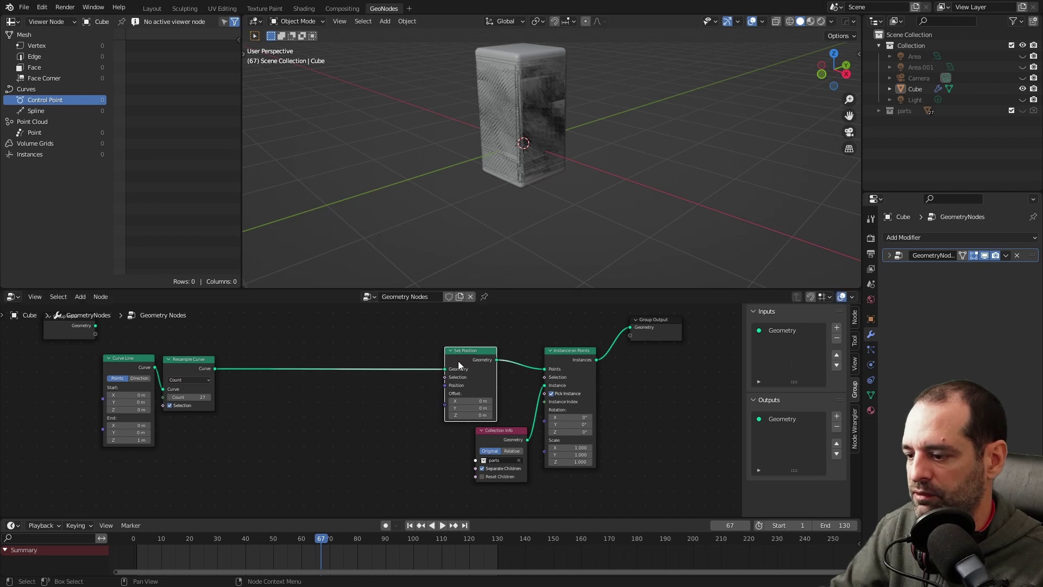
scroll(445, 406, "up", 3)
left_click_drag(463, 379, 435, 381)
- Select the Collection Info, Curve Line and Resample Curve nodes and pan the view right
left_click(521, 443)
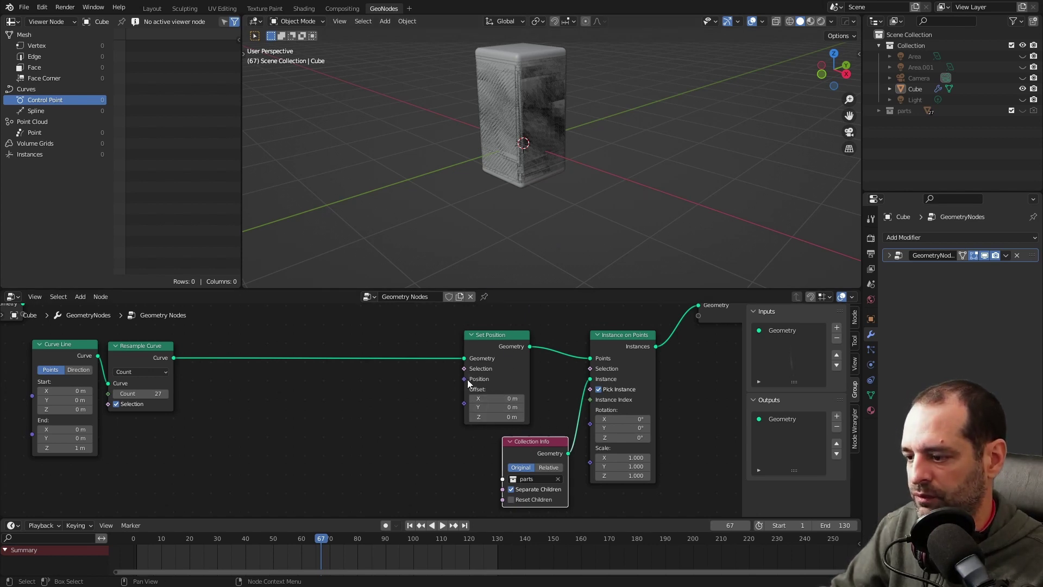
mouse_move(465, 380)
left_mouse_down()
mouse_move(428, 381)
mouse_move(472, 369)
left_mouse_up()
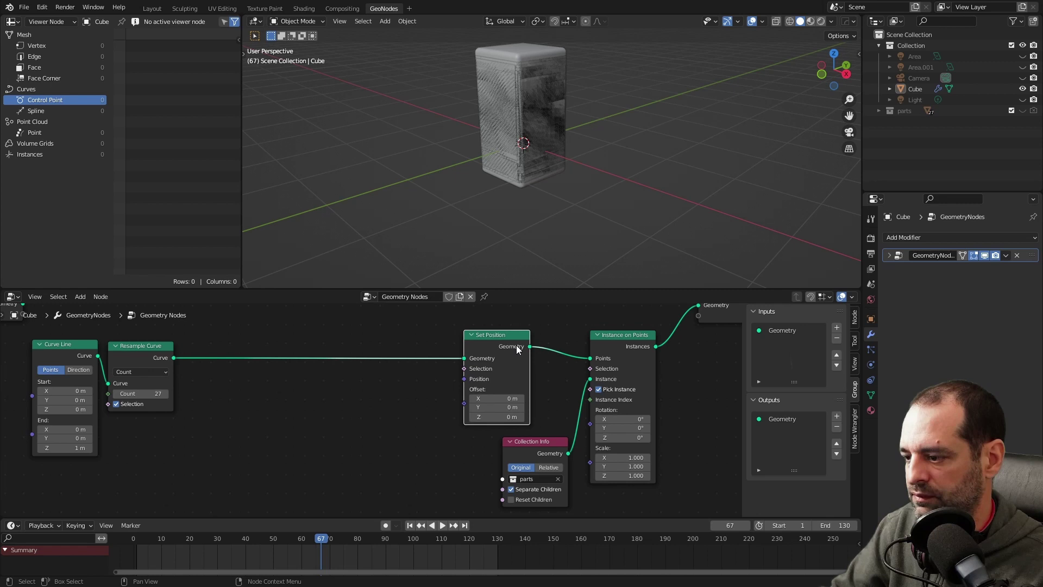
left_click_drag(251, 345, 247, 368)
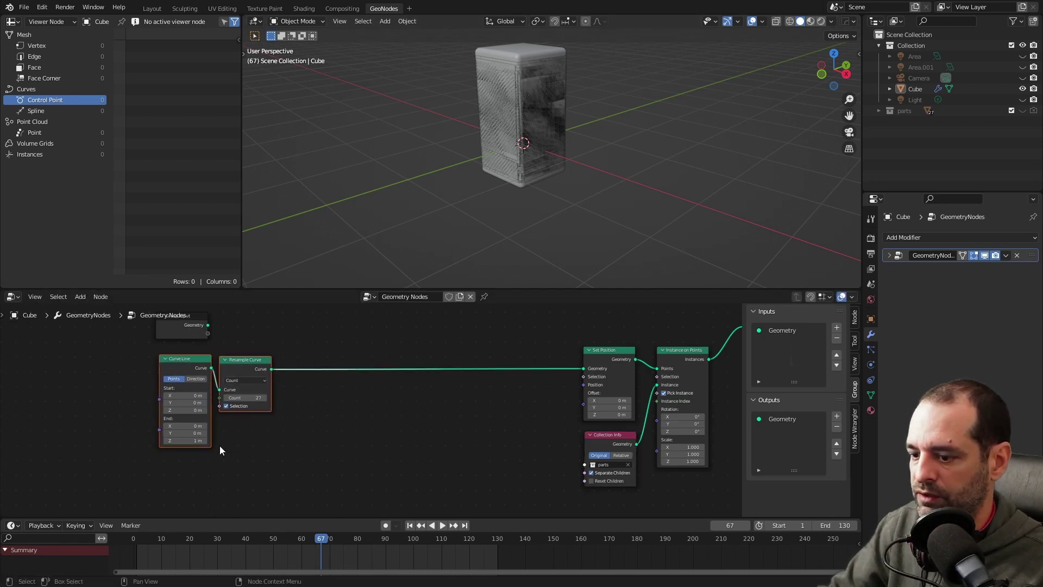
middle_click_drag(315, 420, 353, 414)
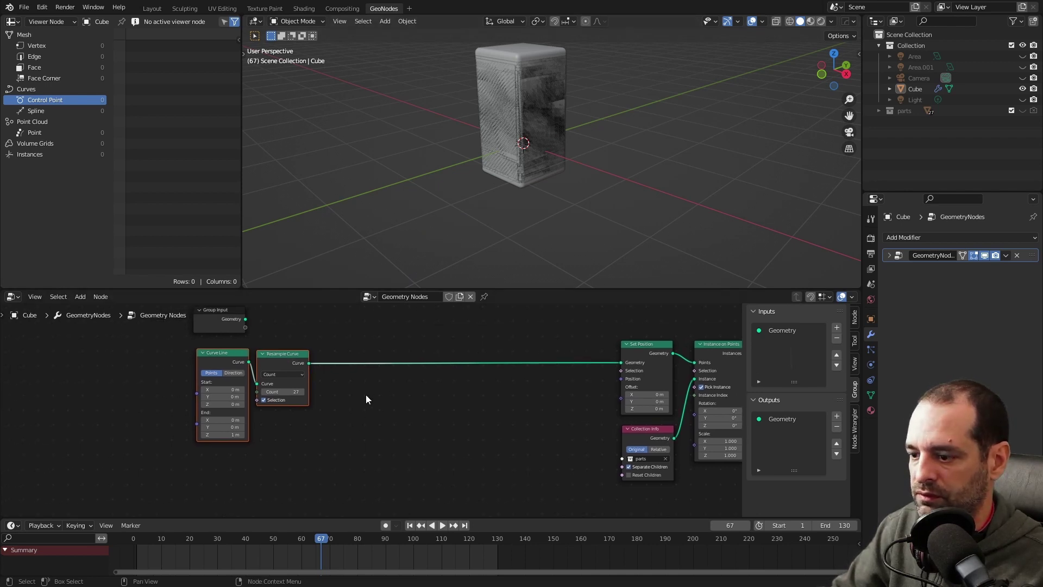
key("shift+a")
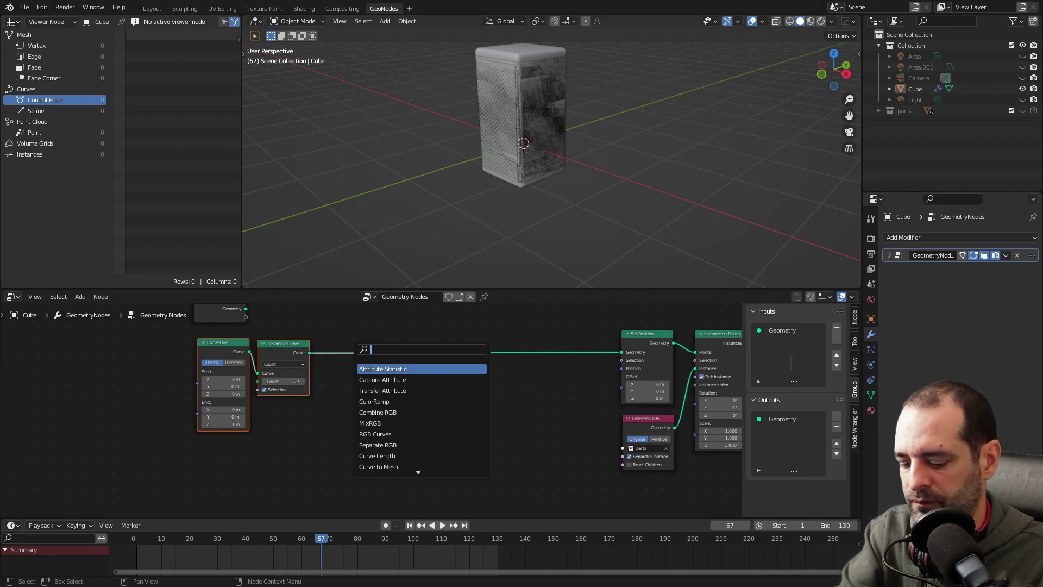
- Add an Index node below Resample Curve
type("index")
key("Return")
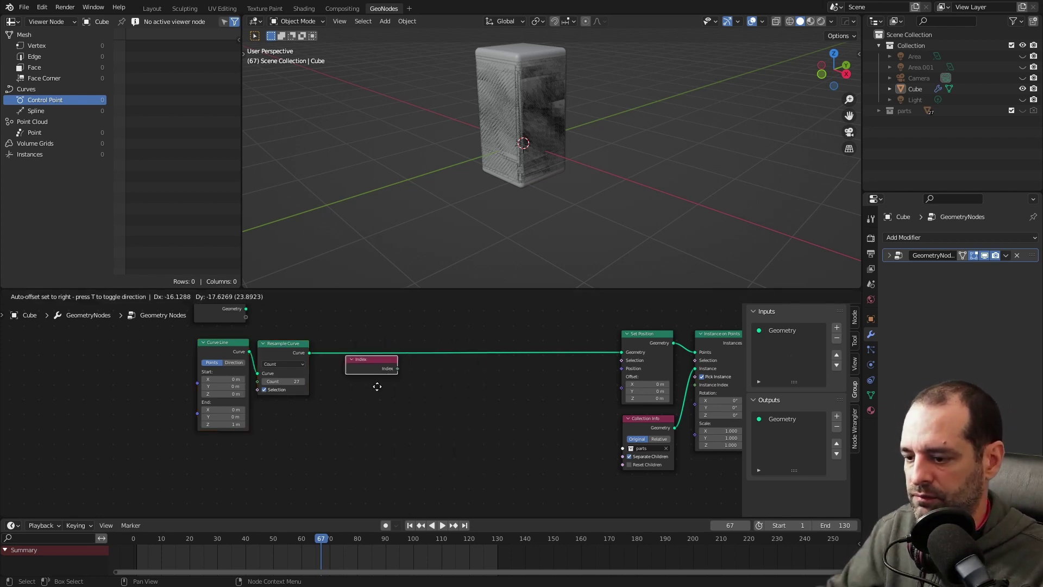
left_click(302, 430)
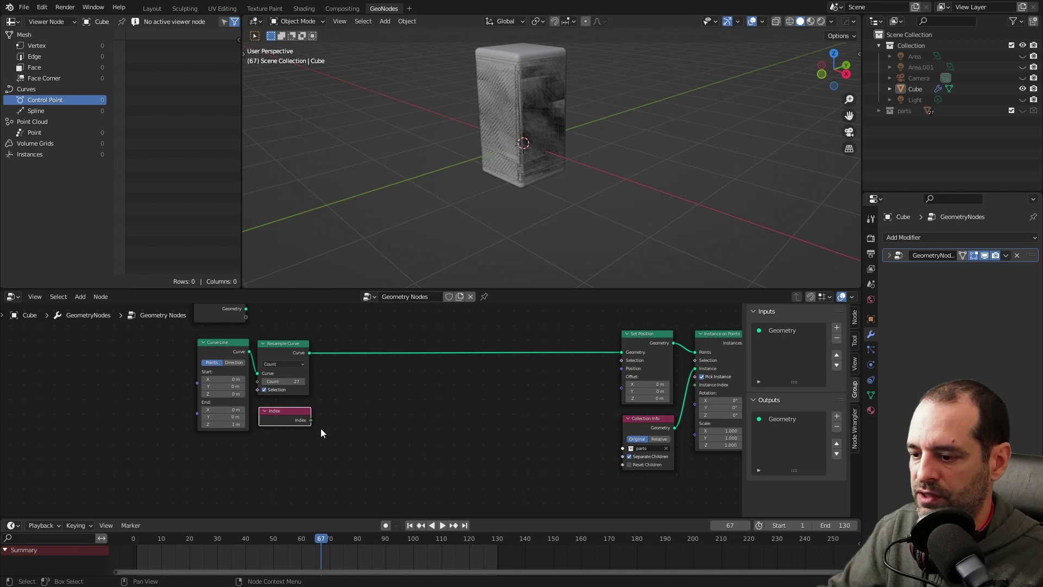
- Preview Resample Curve in a Viewer fed by Index, listing the points 0–26
scroll(341, 417, "up", 1)
middle_click_drag(361, 382, 369, 426)
scroll(367, 405, "down", 2)
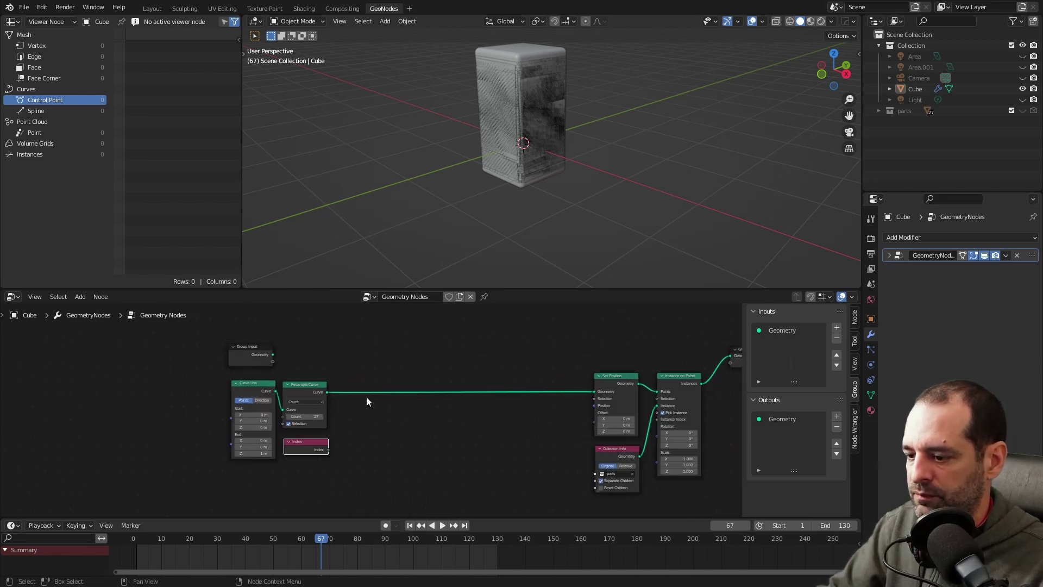
left_click(306, 387, "ctrl+shift")
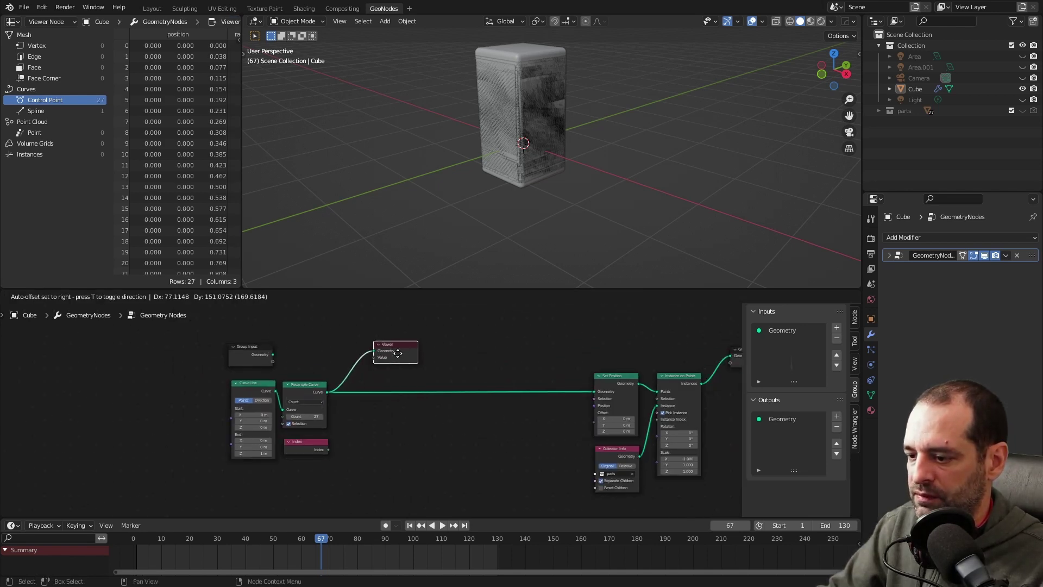
left_click(302, 450, "ctrl+shift")
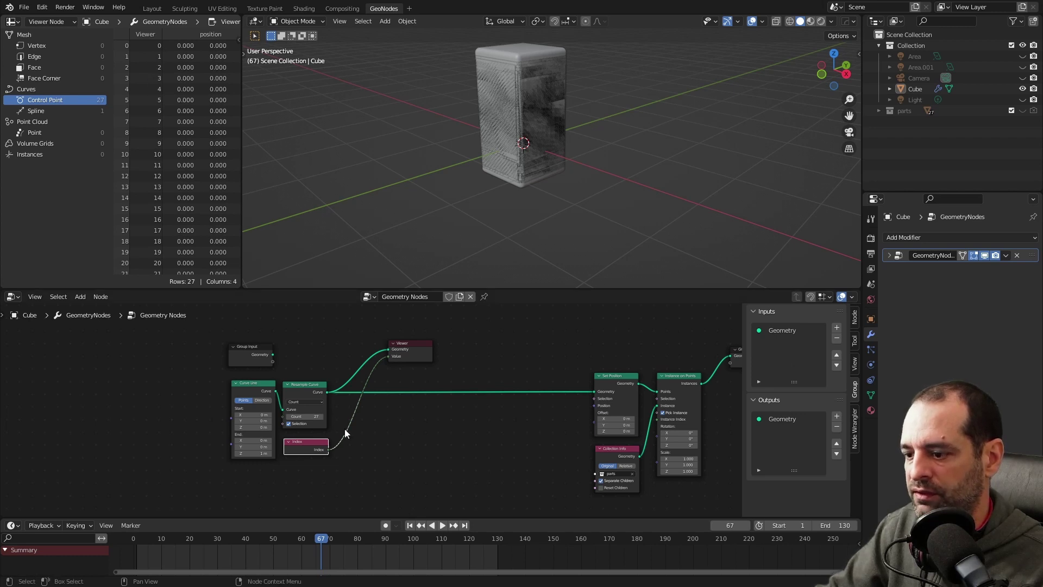
middle_click_drag(565, 217, 466, 164)
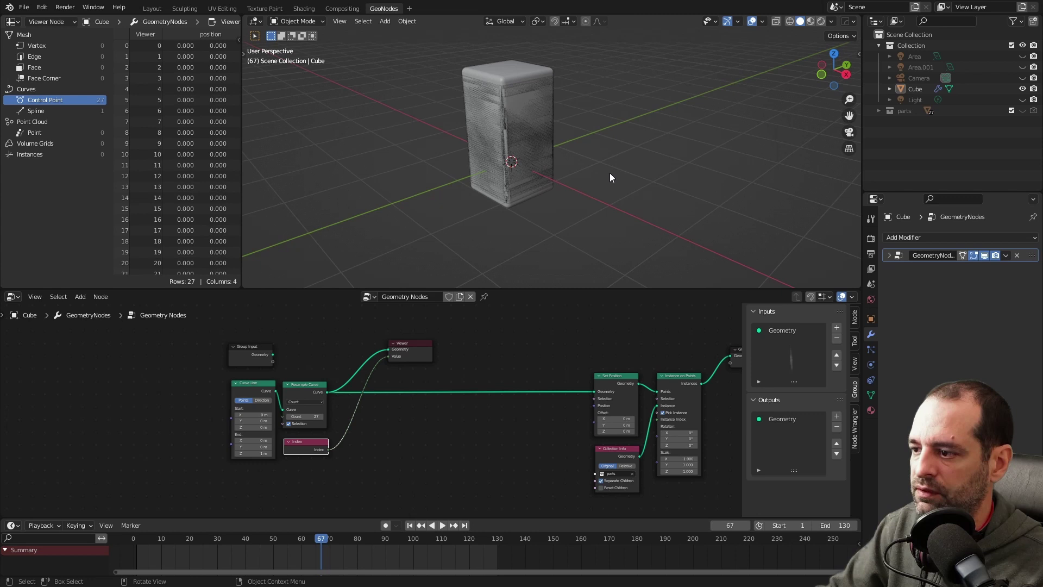
middle_click_drag(609, 173, 569, 168)
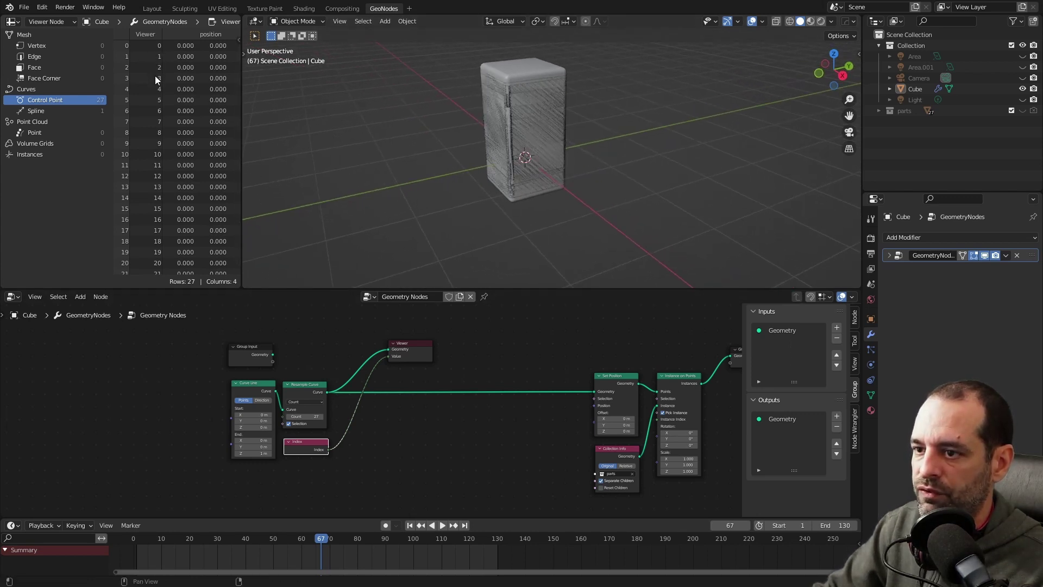
- Add a Combine XYZ node and link its Vector into Set Position's Position
key("shift+a")
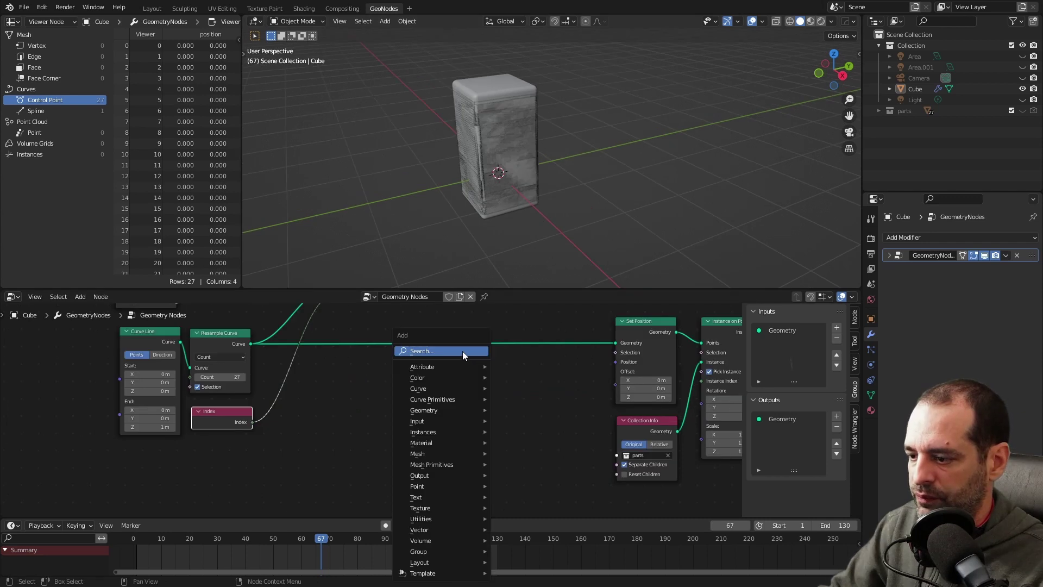
type("comb")
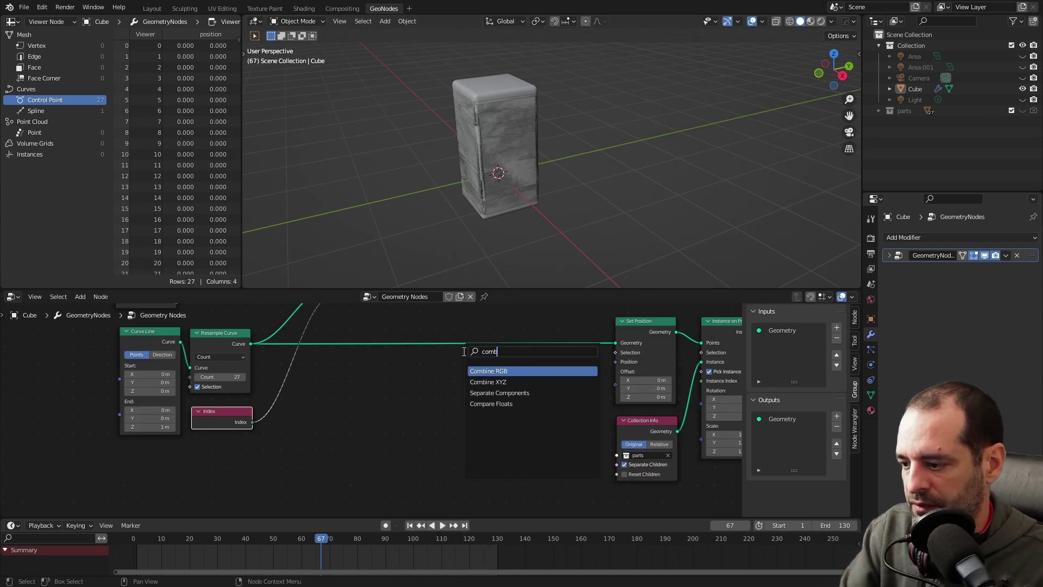
left_click(511, 382)
left_click(521, 394)
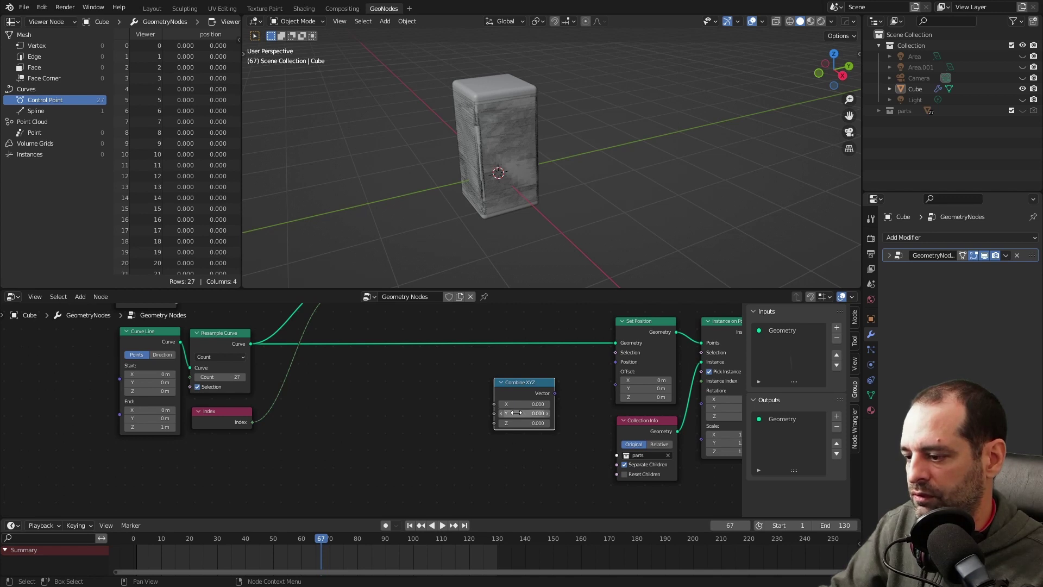
left_click_drag(515, 382, 526, 381)
middle_click_drag(576, 402, 595, 403)
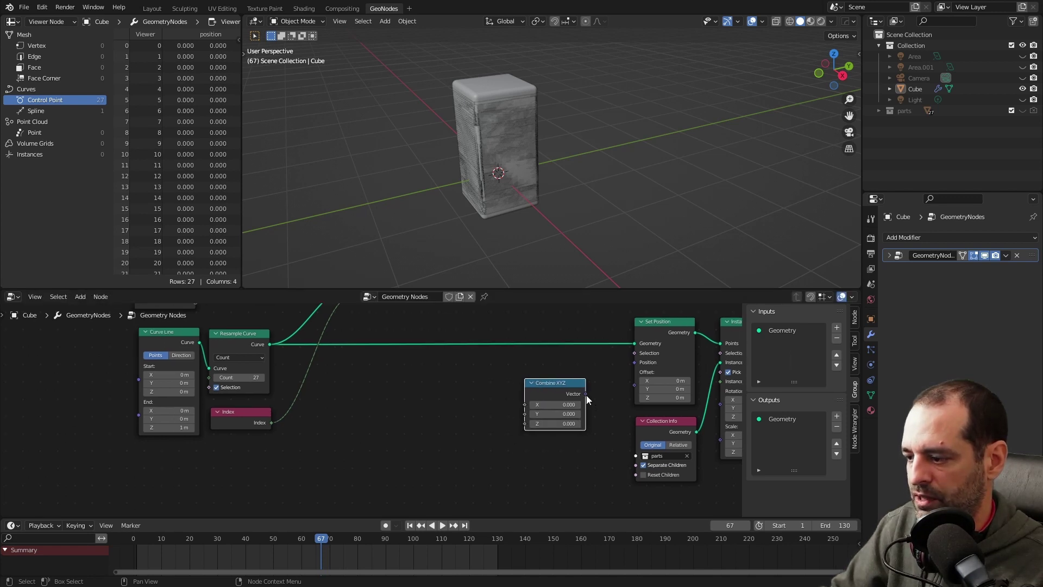
mouse_move(585, 393)
left_mouse_down()
mouse_move(634, 362)
mouse_move(589, 387)
left_mouse_up()
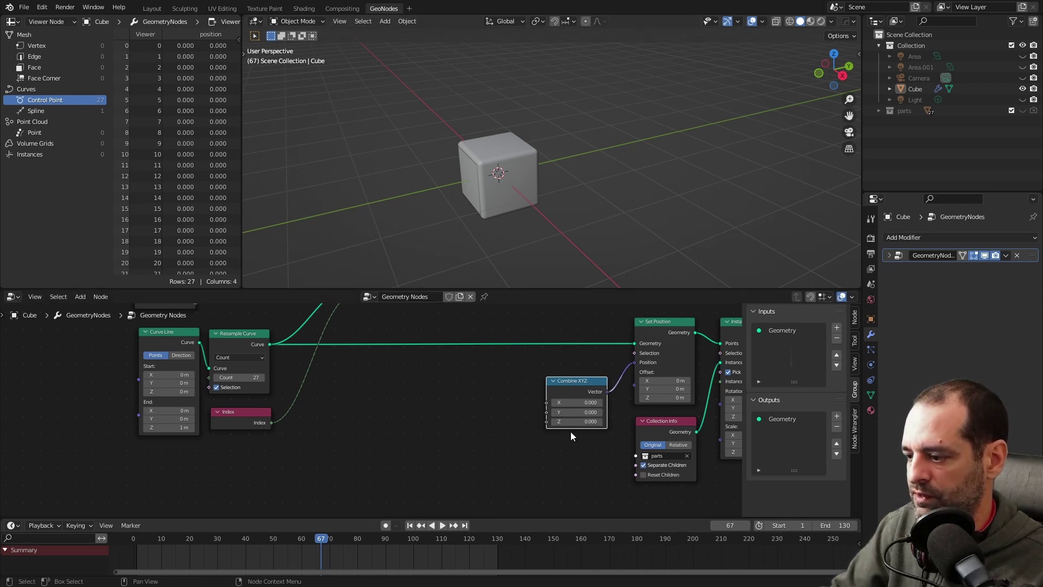
- Enable the Z axis line in the viewport overlays
middle_click_drag(530, 255, 507, 194)
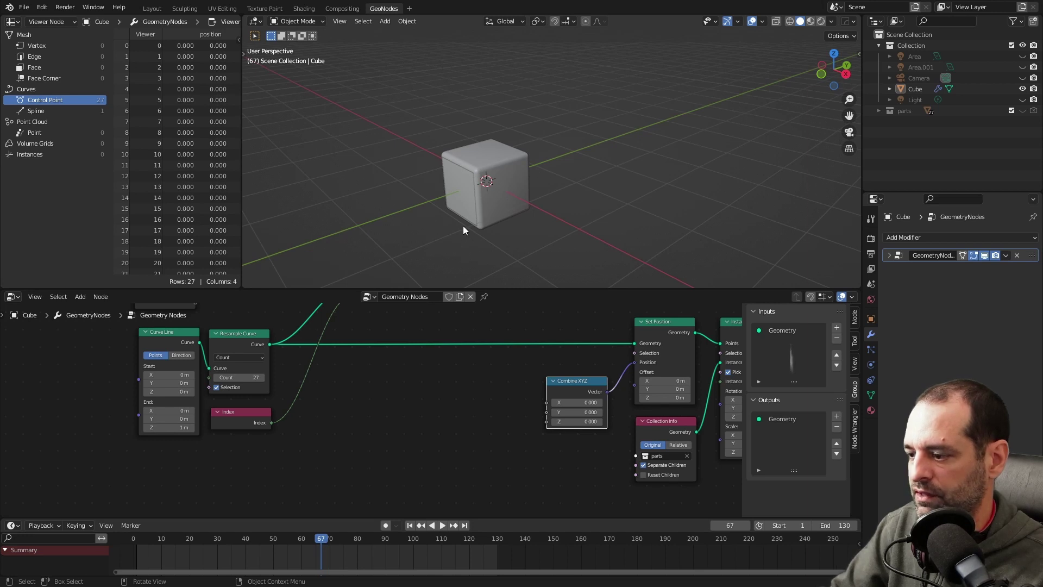
middle_click_drag(352, 391, 388, 374)
scroll(536, 201, "down", 4)
middle_click_drag(536, 201, 527, 211)
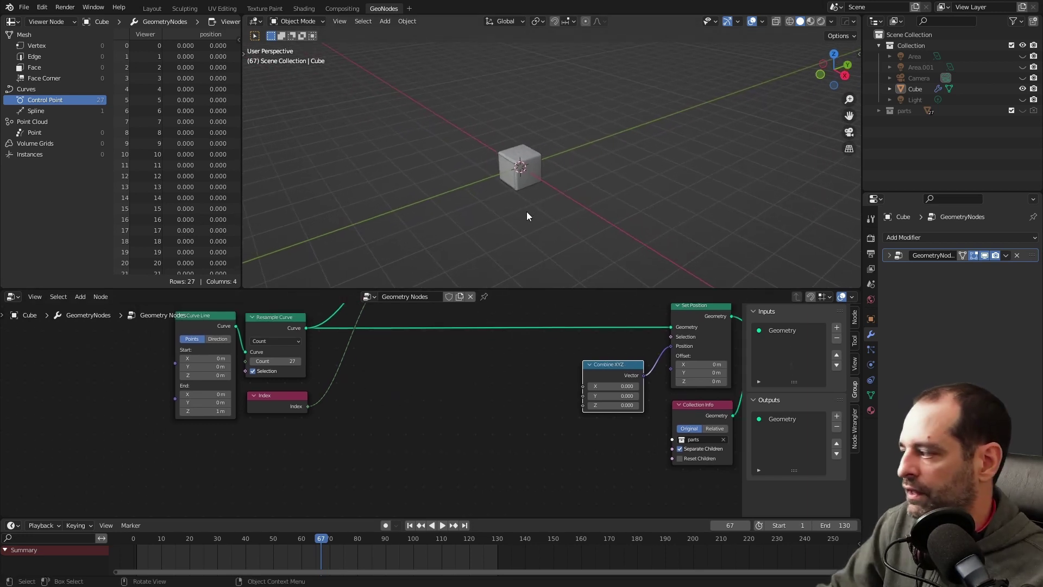
middle_click_drag(523, 130, 519, 174)
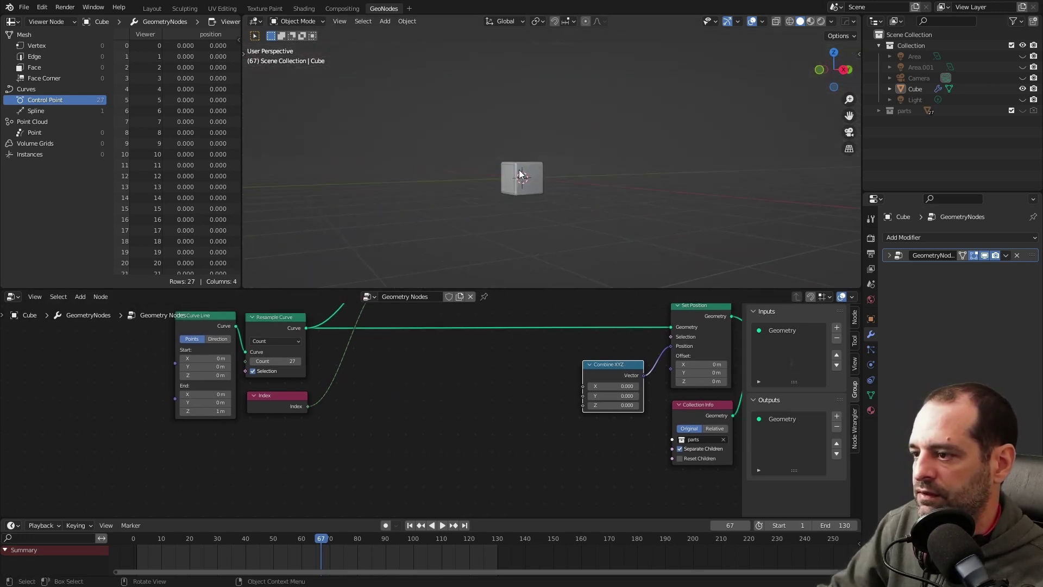
middle_click_drag(656, 84, 764, 31)
left_click(763, 21)
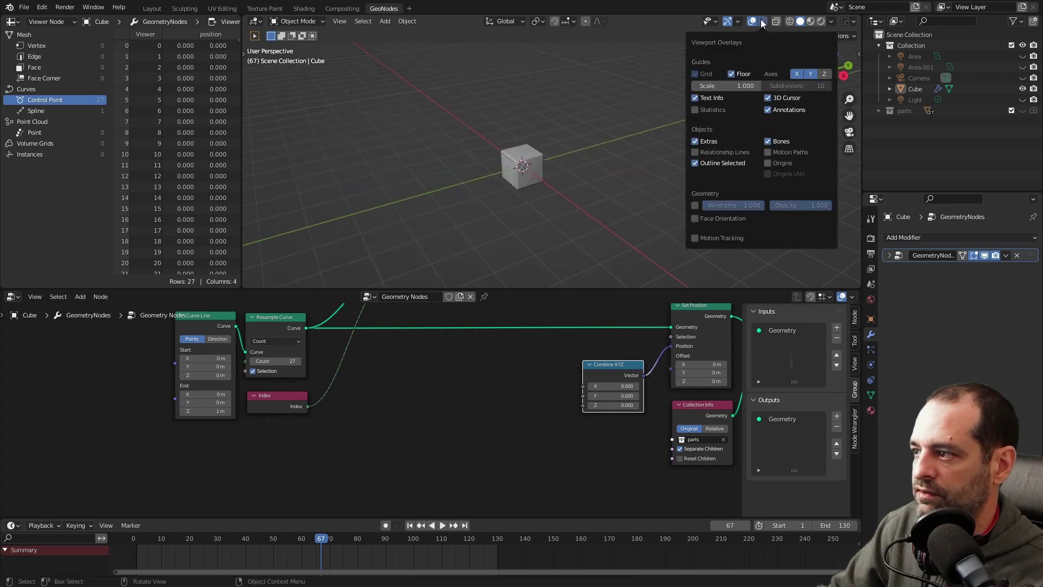
left_click(821, 74)
- Select the cube object and tilt the view flatter over it
middle_click_drag(571, 174, 580, 207)
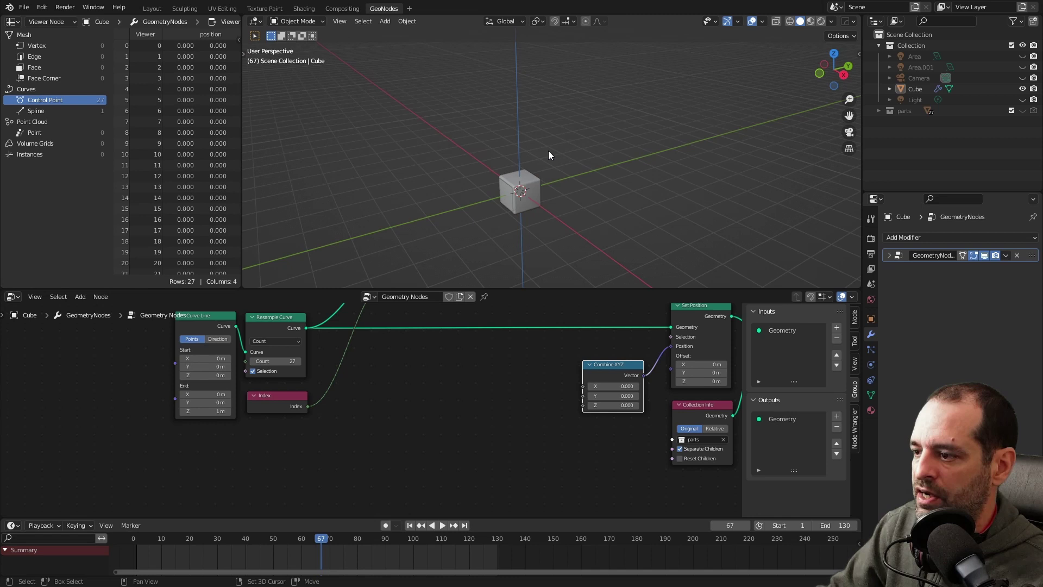
middle_click_drag(549, 151, 544, 210)
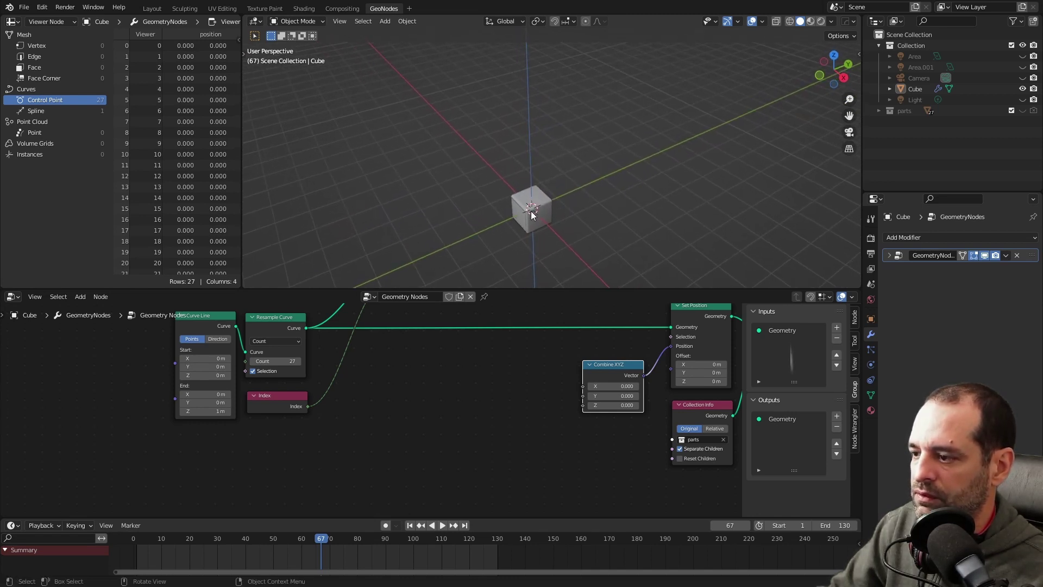
left_click(536, 204)
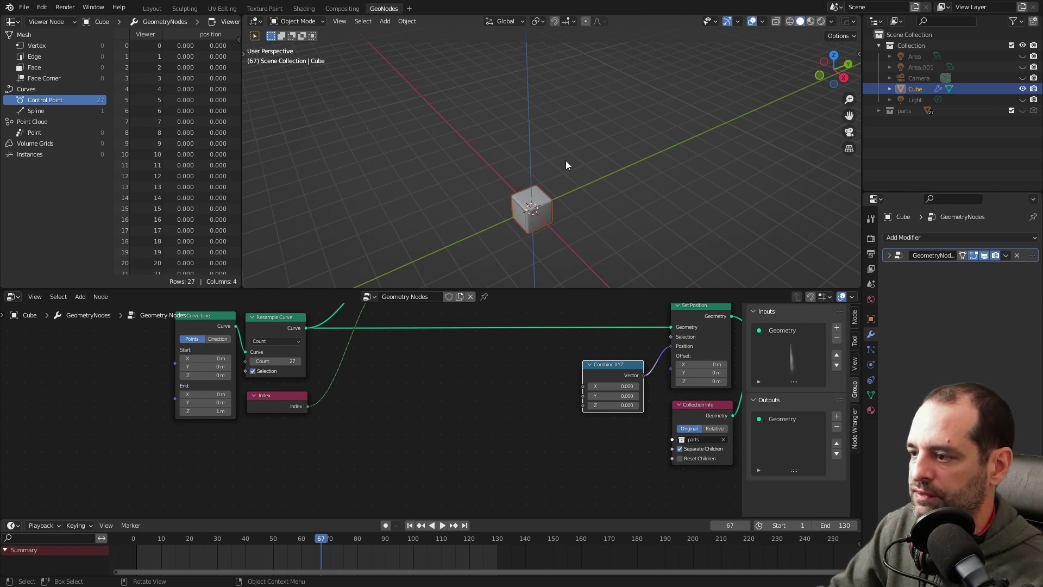
middle_click_drag(539, 150, 528, 148)
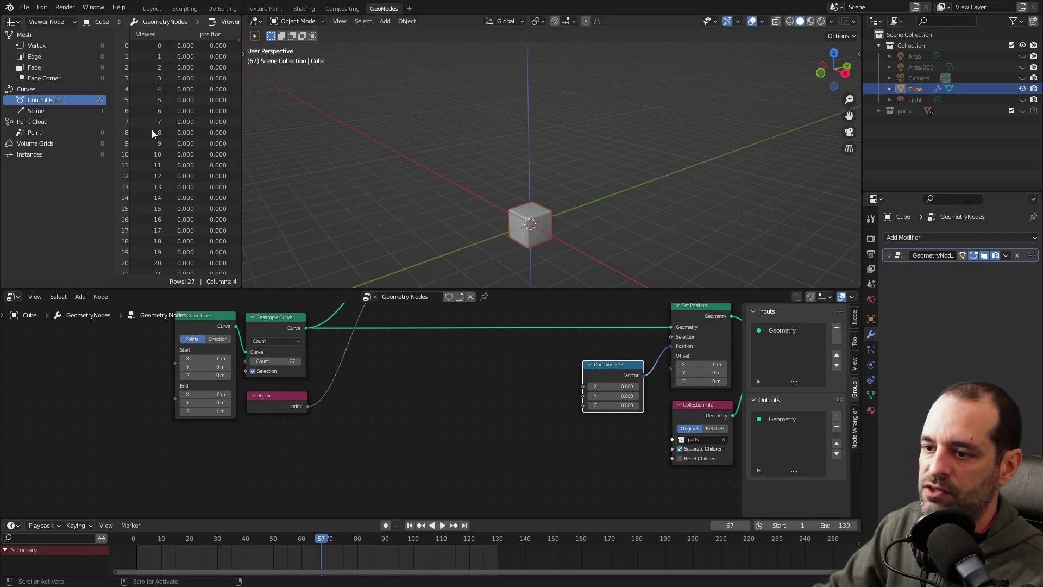
middle_click_drag(409, 416, 396, 381)
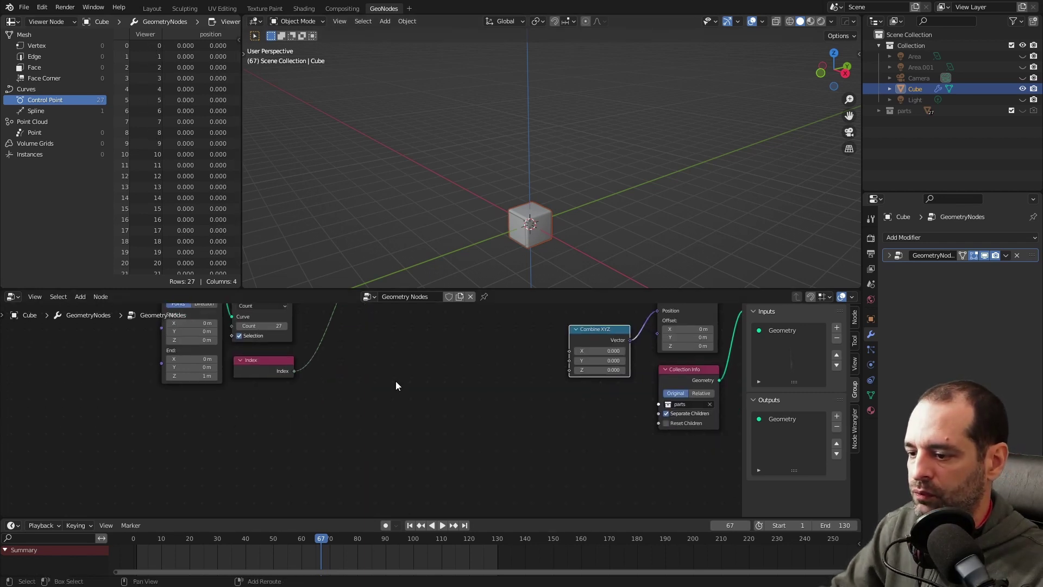
- Add a Math node set to Snap, feed it the Index field, and set its Increment to 9
key("shift+a")
left_click(388, 349)
type("math")
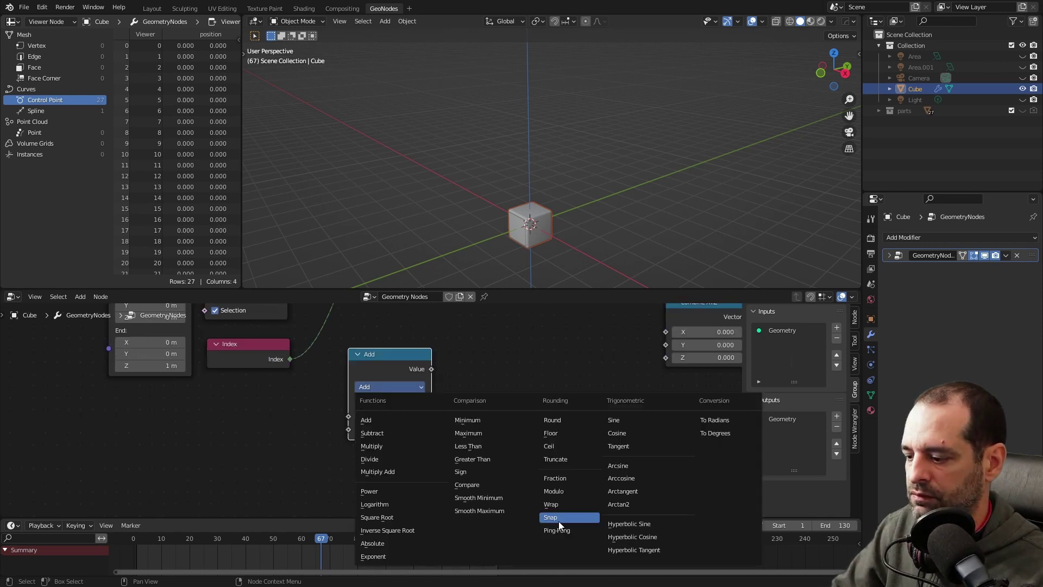
left_click(560, 520)
left_click_drag(363, 377, 380, 377)
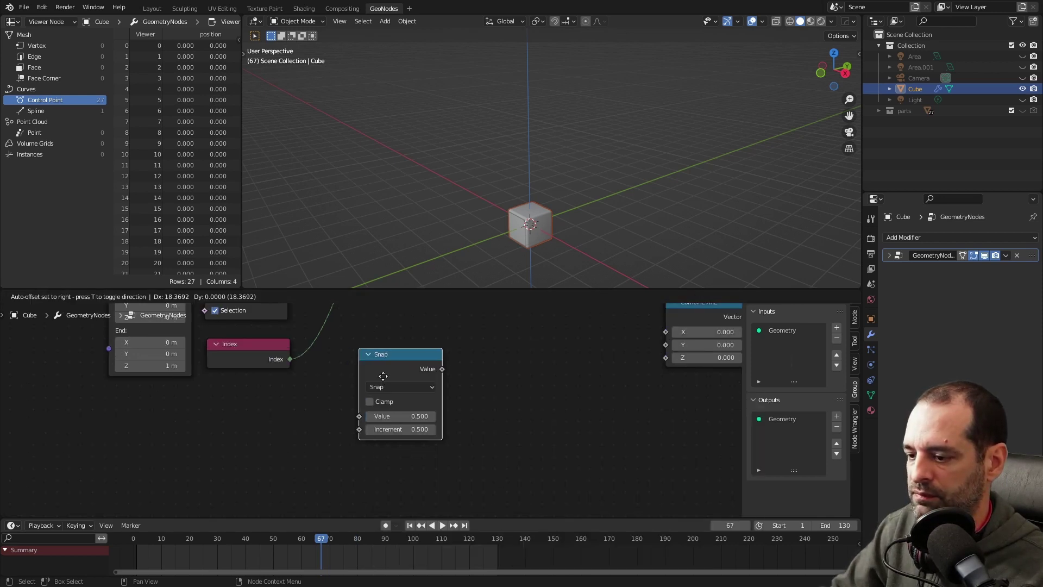
left_click_drag(290, 359, 365, 417)
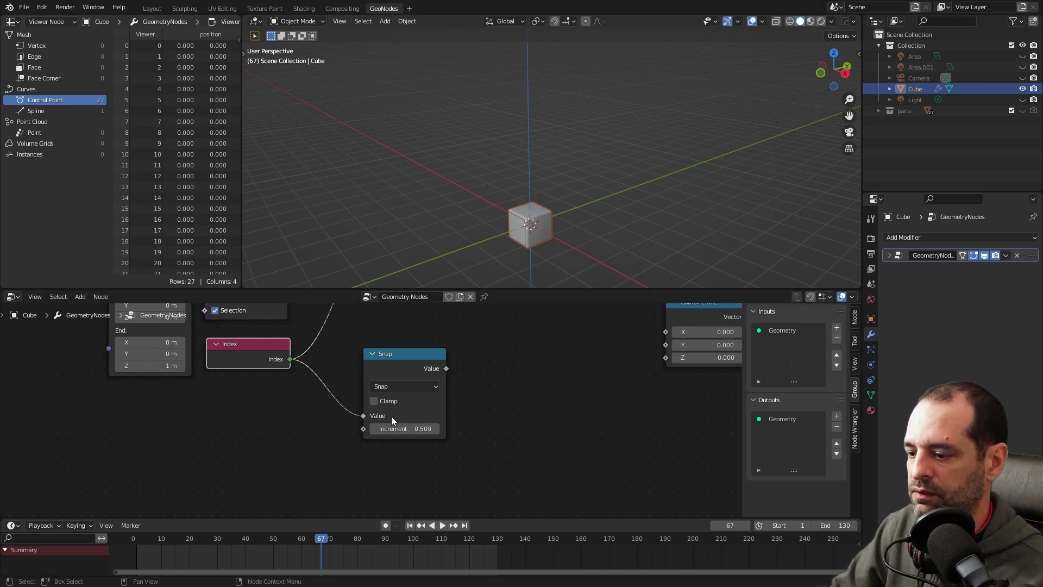
left_click_drag(412, 365, 407, 376)
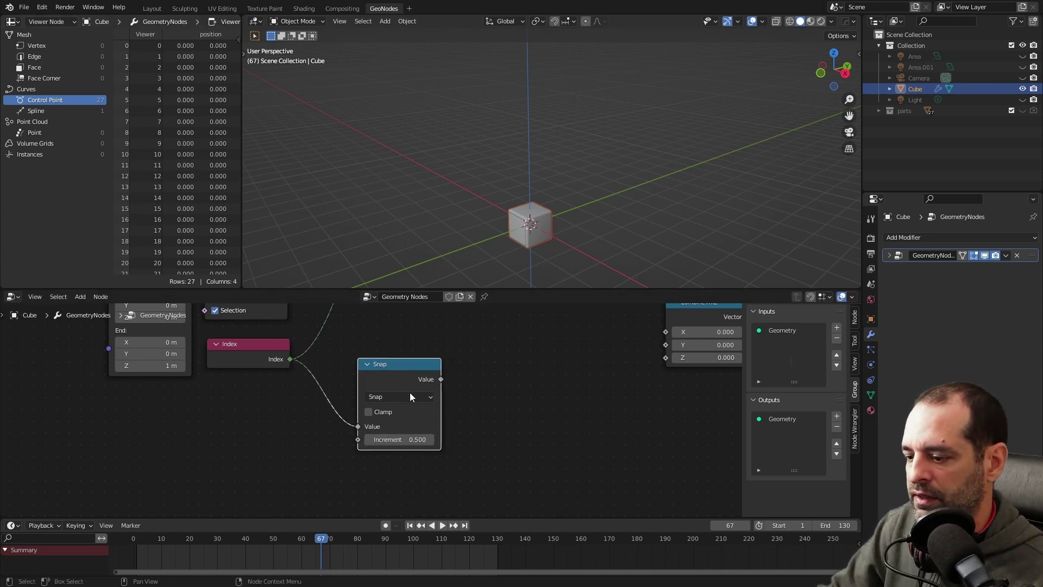
left_click(395, 442)
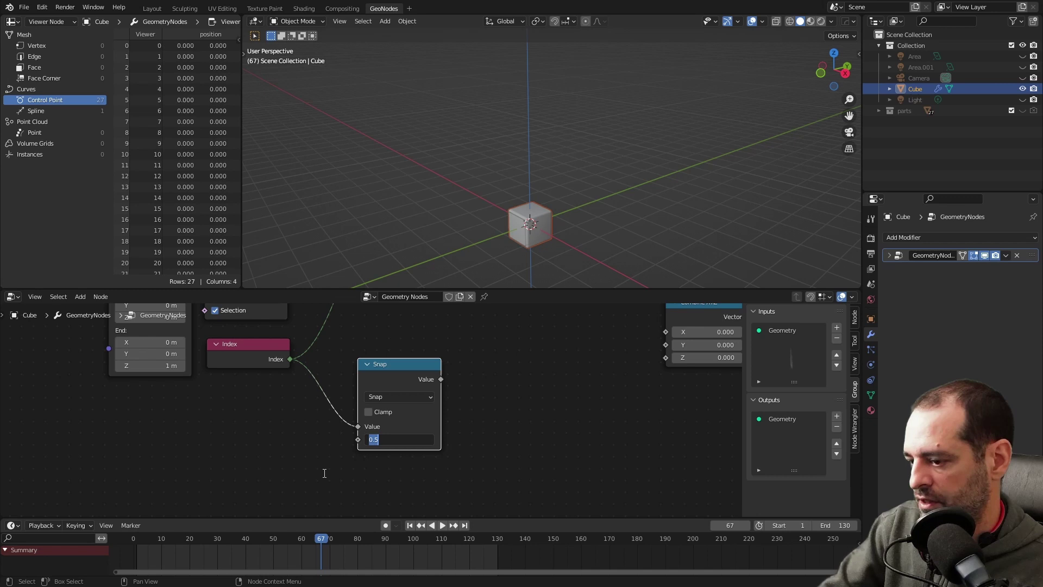
type("9")
key("Return")
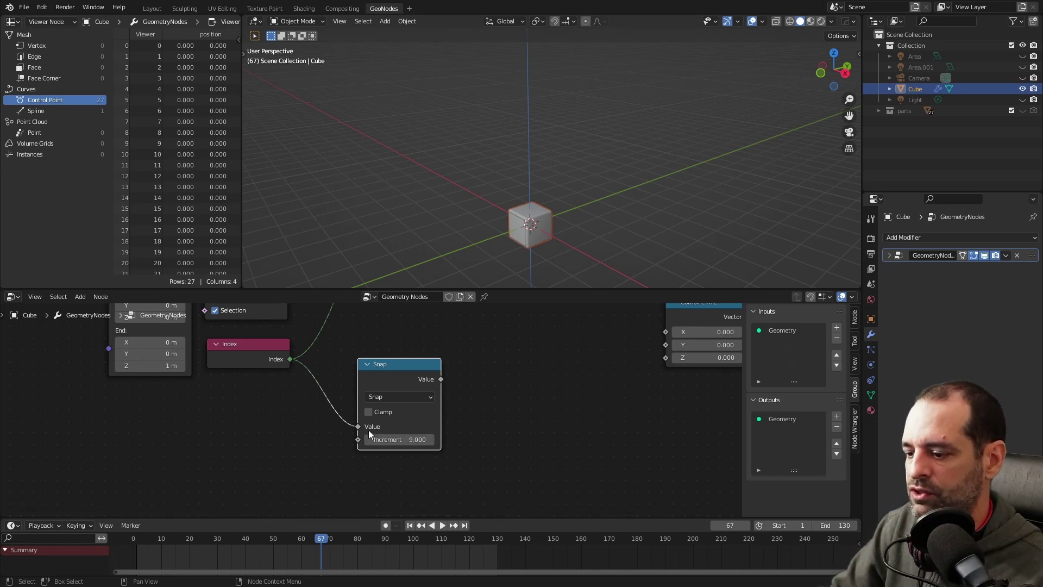
key("Home")
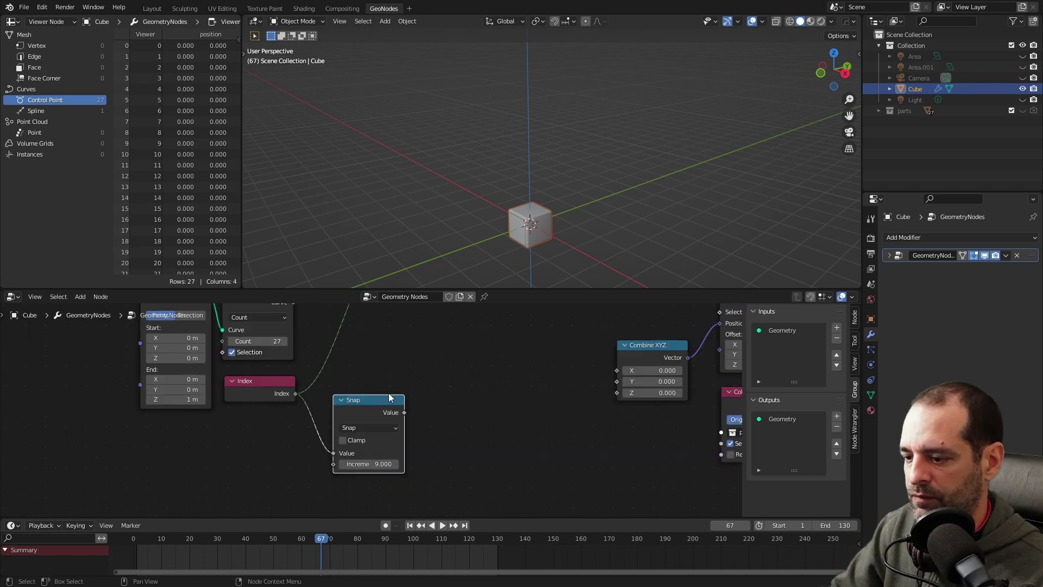
- Route the Snap output into the Viewer to preview the snapped index values
mouse_move(403, 353)
left_mouse_down()
mouse_move(425, 371)
mouse_move(419, 362)
left_mouse_up()
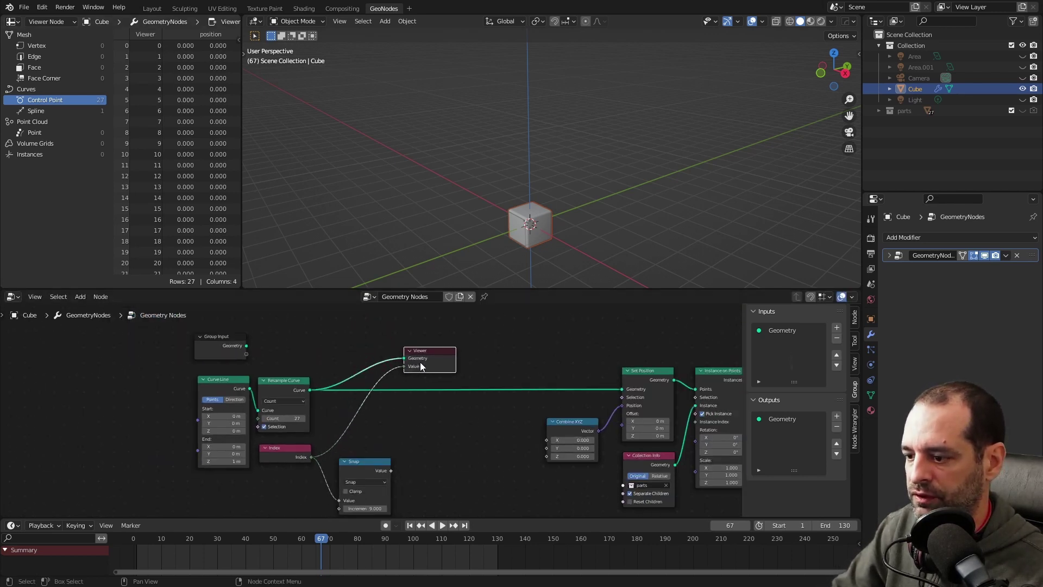
left_click_drag(391, 471, 418, 365)
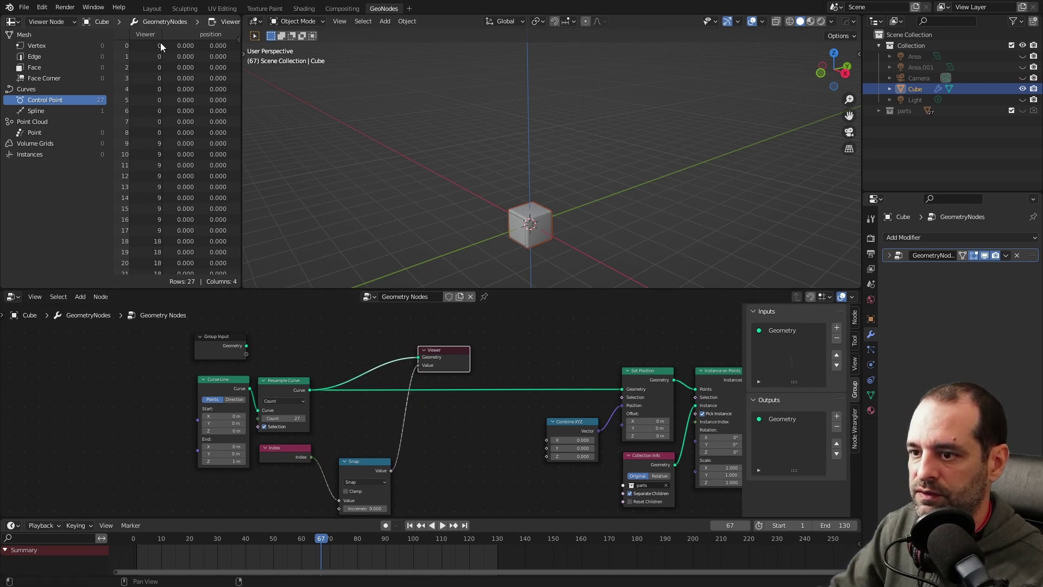
middle_click_drag(349, 468, 346, 390)
left_click_drag(347, 390, 337, 381)
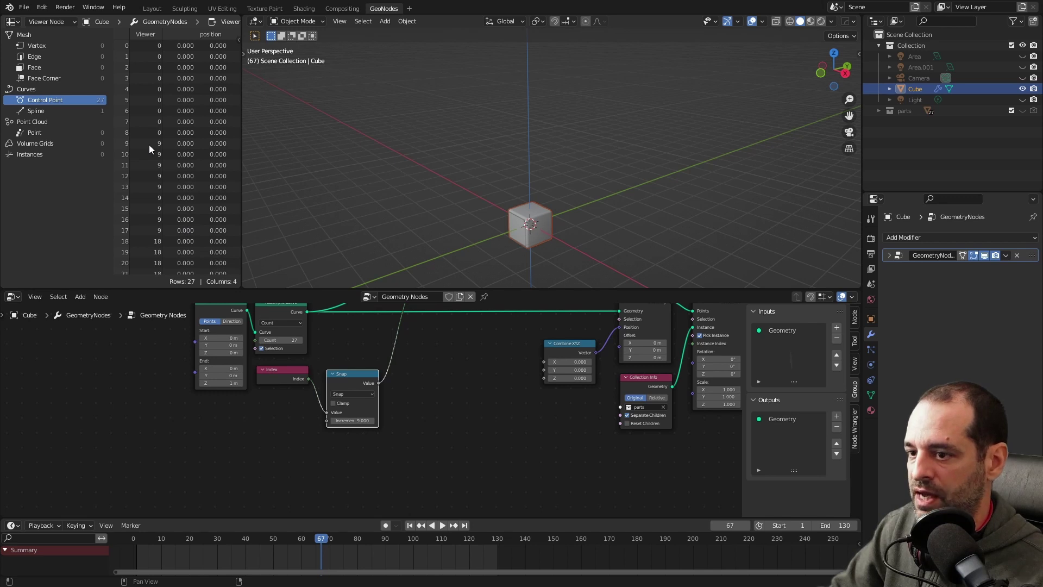
scroll(372, 433, "up", 2)
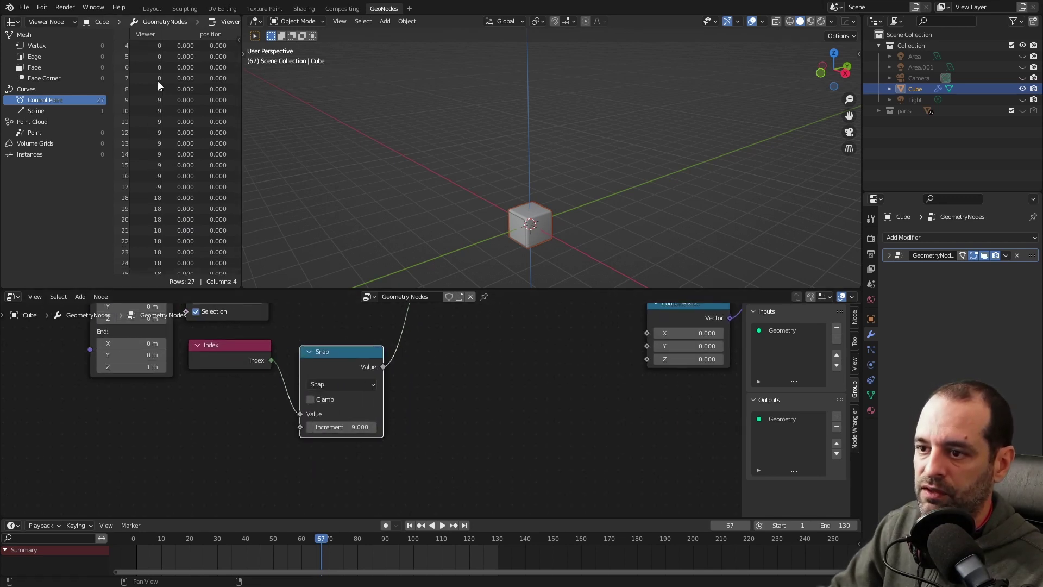
scroll(158, 143, "down", 2)
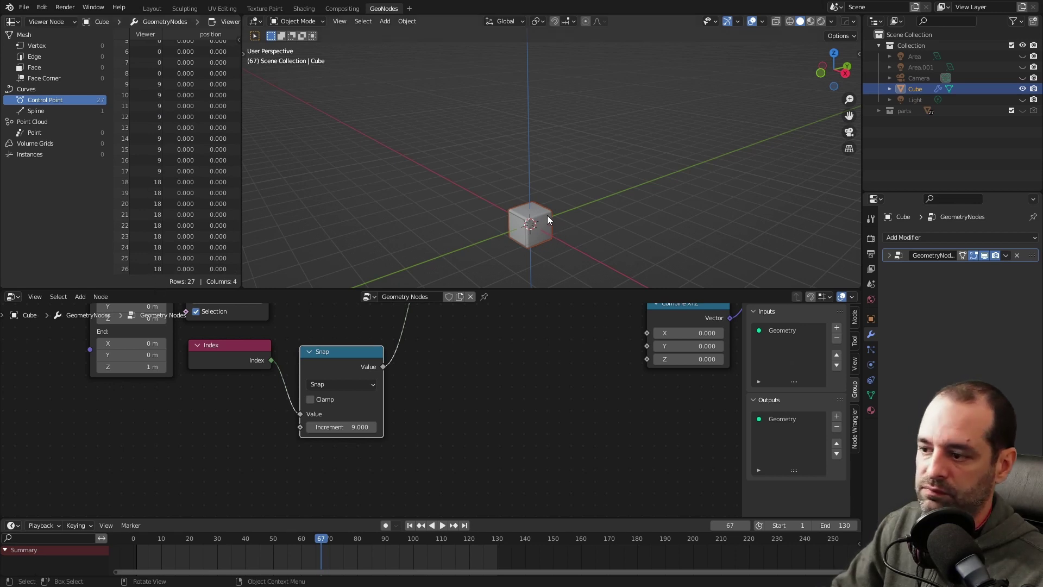
- Connect the snapped index to Combine XYZ's Z, stacking the parts at heights 0, 9 and 18
middle_click_drag(462, 354, 380, 406)
left_click_drag(335, 411, 598, 404)
middle_click_drag(556, 255, 560, 155)
scroll(562, 159, "up", 5)
scroll(531, 190, "down", 2)
middle_click_drag(522, 205, 533, 215)
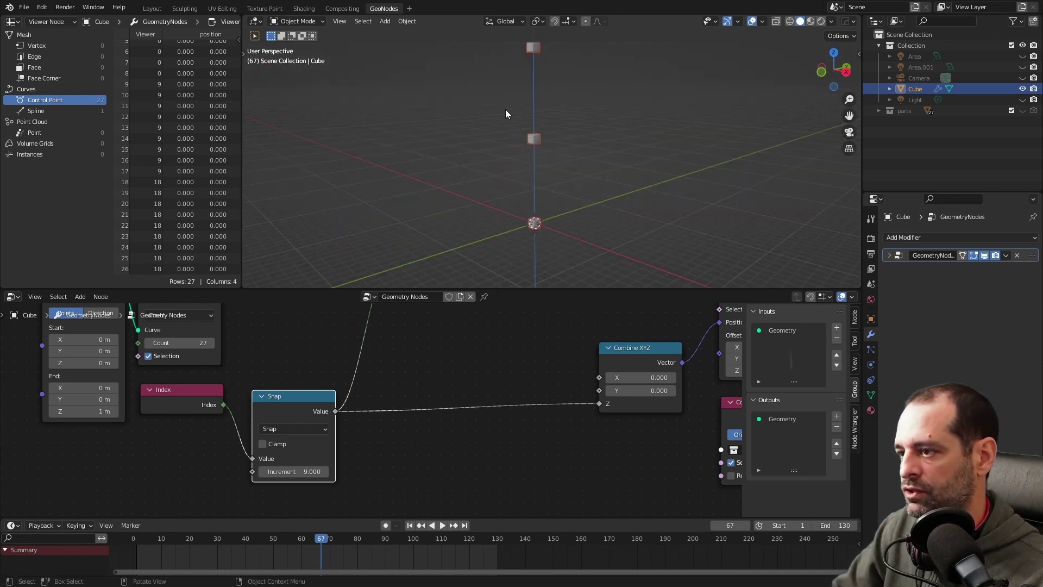
- Insert a Math Divide node on the Snap–Combine XYZ Z link, dividing by 9
scroll(345, 448, "down", 1)
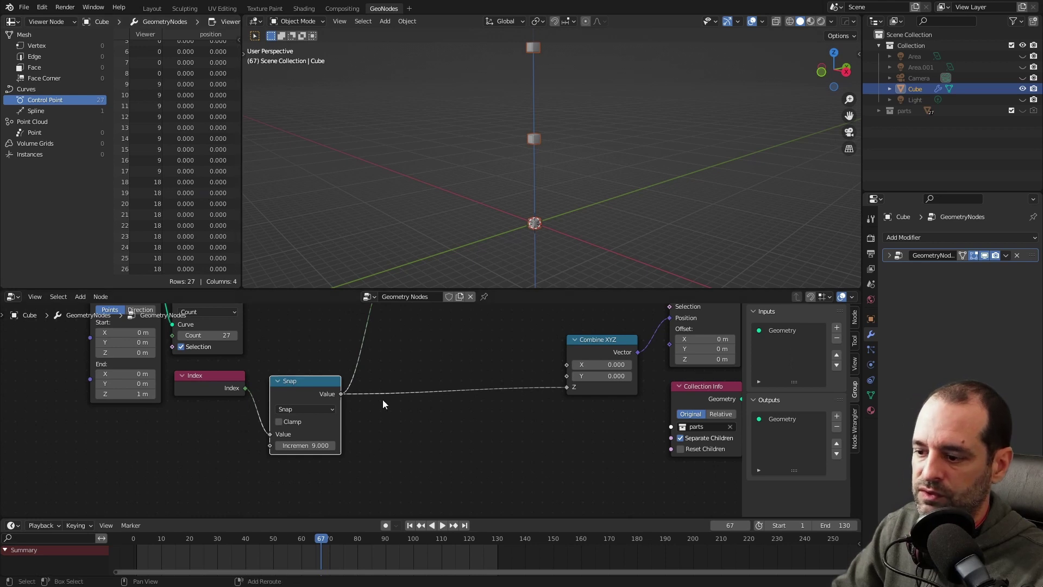
key("shift+a")
left_click(370, 354)
key("Escape")
key("shift+a")
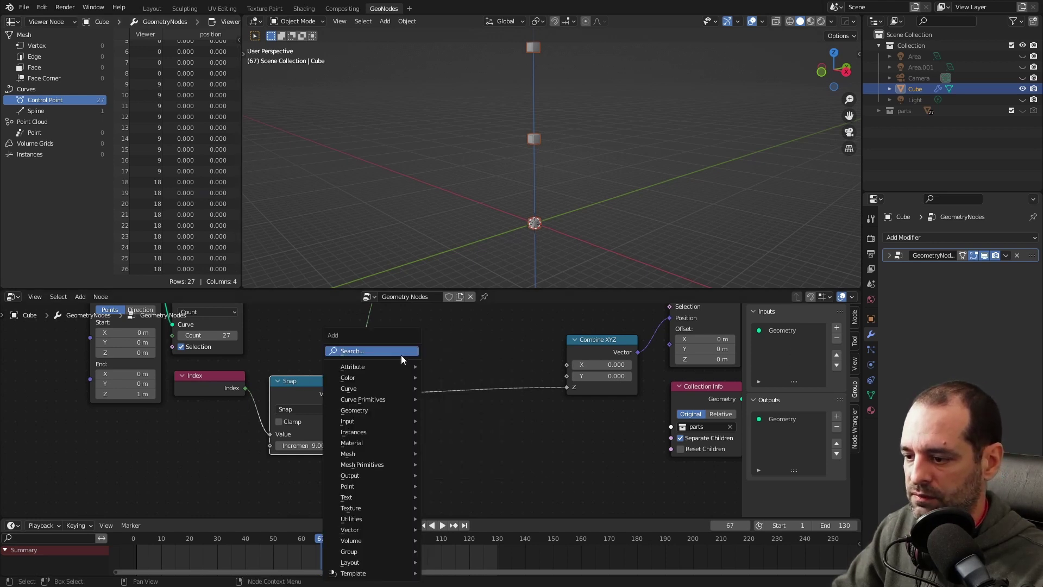
left_click(418, 443)
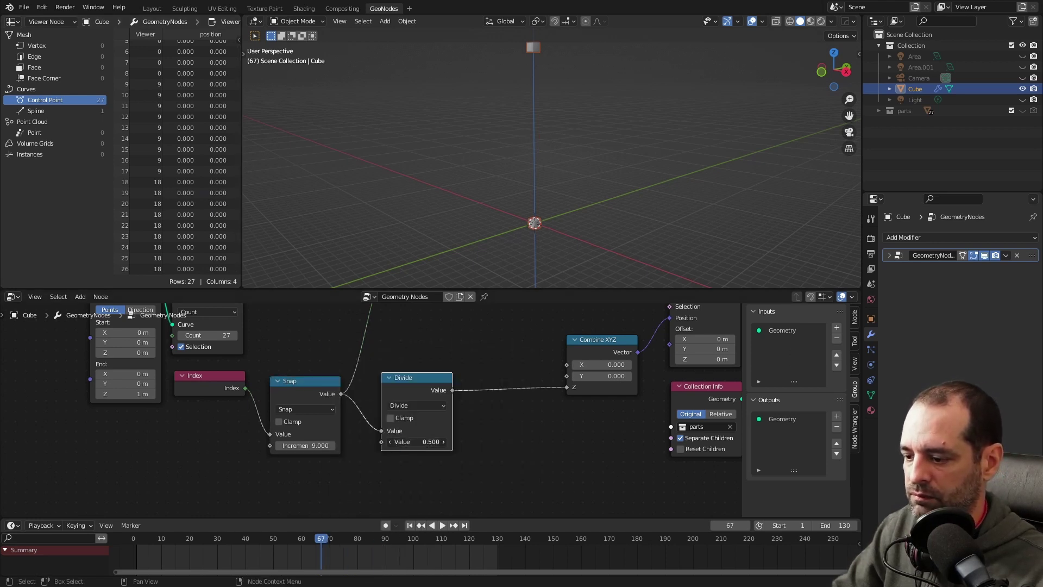
double_click(417, 441)
type("9")
key("Return")
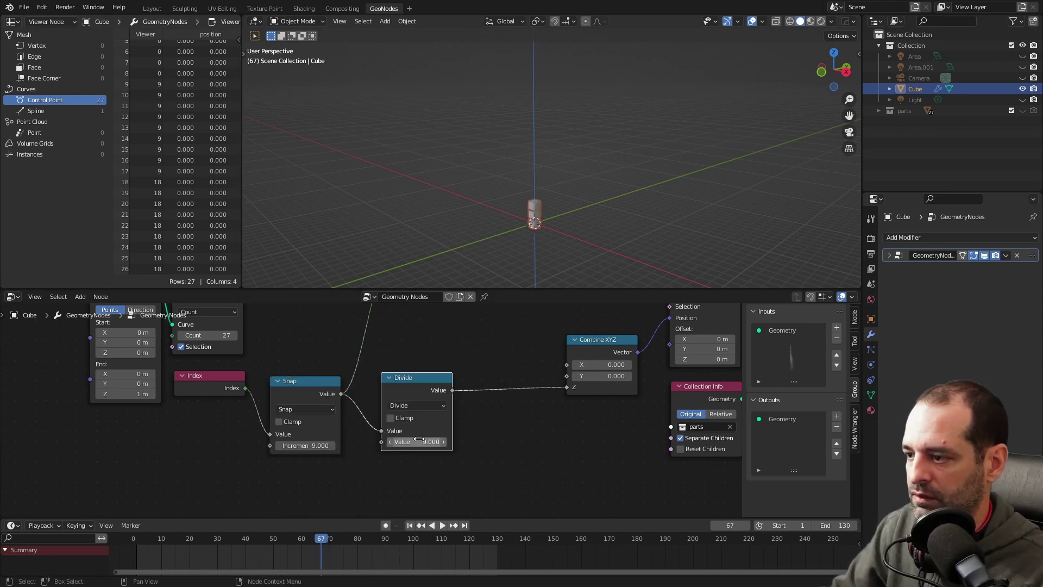
- Preview the divided values in the Viewer and orbit to see the levels at heights 0, 1 and 2
left_click_drag(408, 401, 396, 405)
scroll(163, 109, "up", 3)
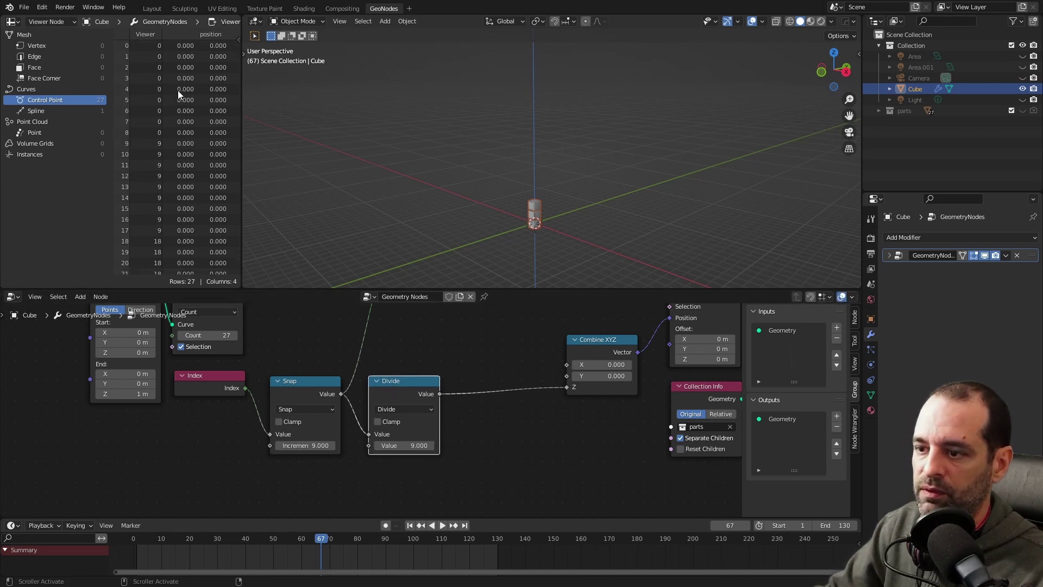
middle_click_drag(414, 371, 404, 427)
left_click(399, 437, "ctrl+shift")
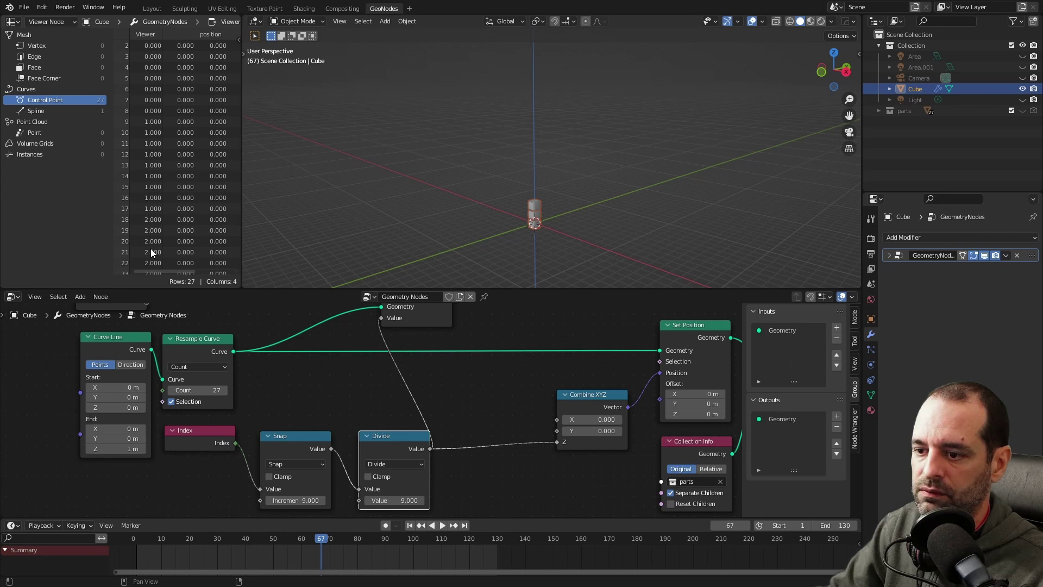
scroll(152, 248, "down", 2)
scroll(546, 248, "up", 5)
middle_click_drag(549, 133, 533, 136)
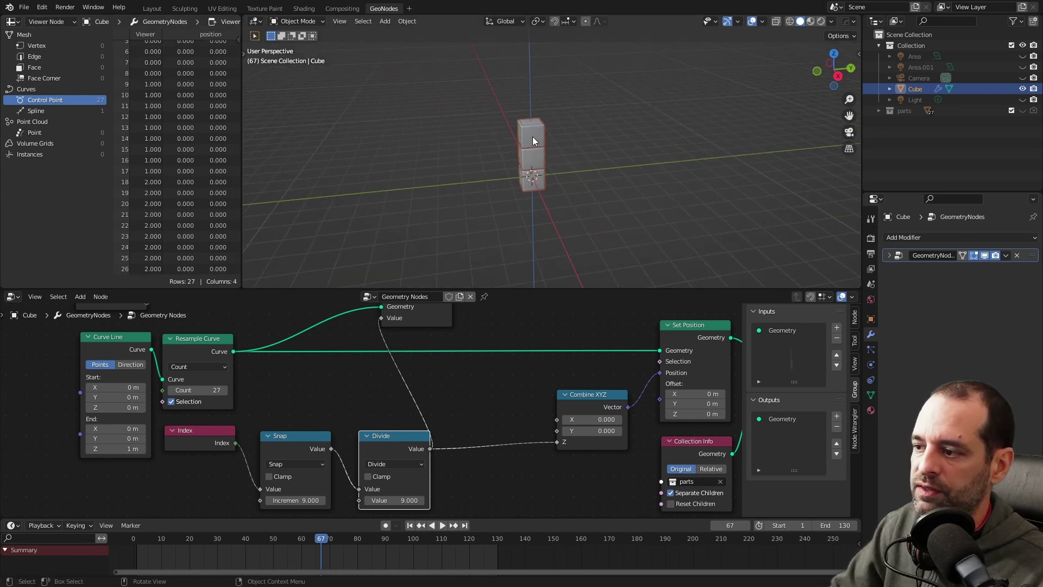
middle_click_drag(518, 98, 520, 144)
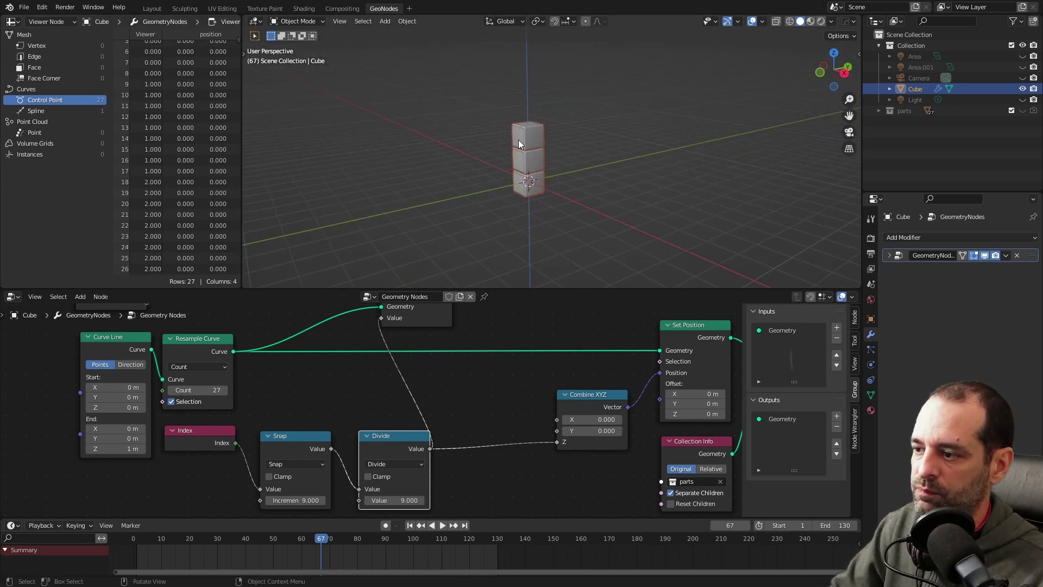
scroll(545, 181, "up", 2)
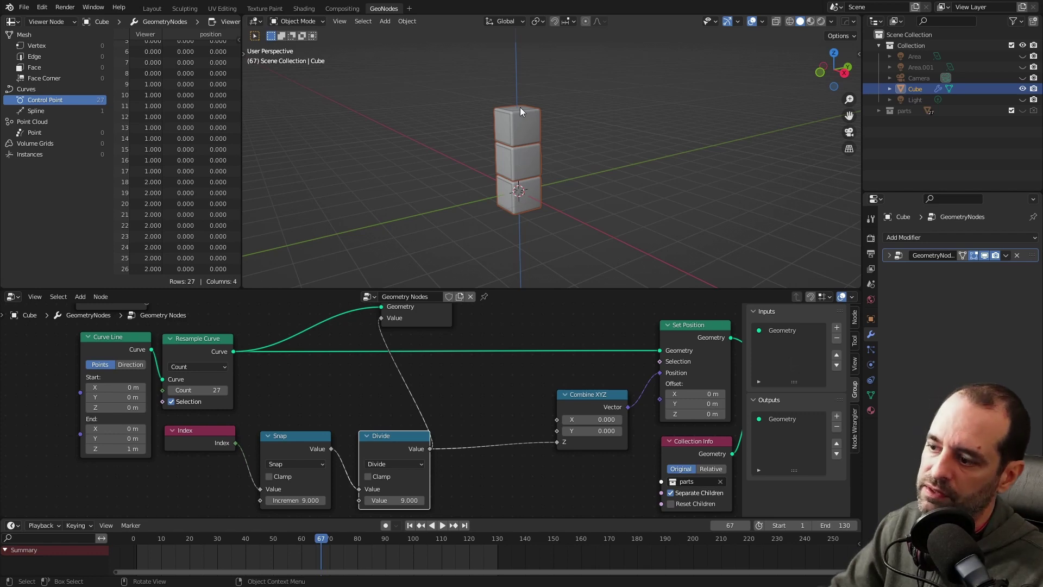
scroll(438, 407, "down", 2)
middle_click_drag(453, 412, 479, 358)
scroll(522, 391, "up", 1)
left_click_drag(402, 361, 337, 387)
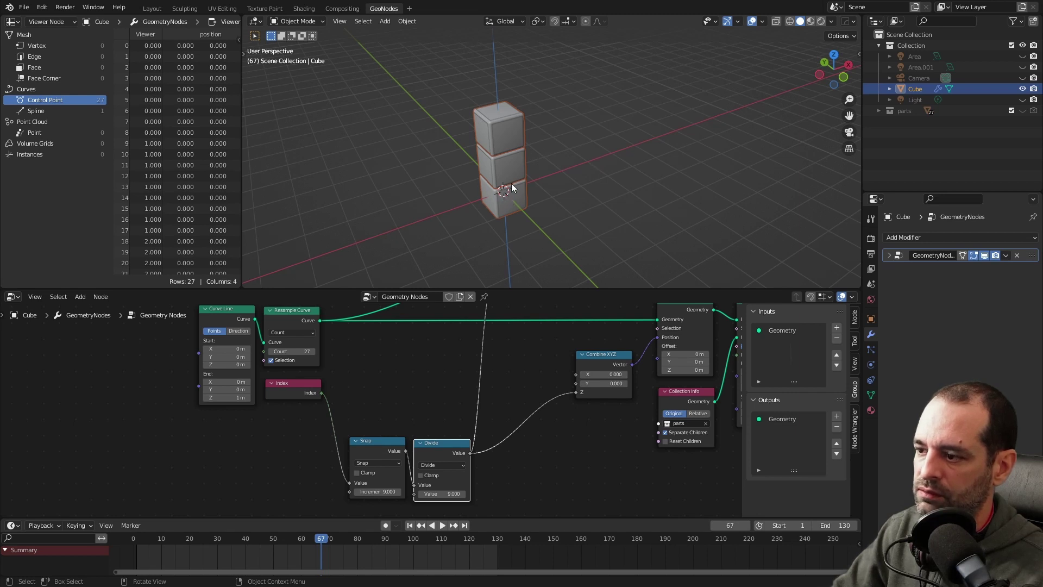
middle_click_drag(534, 189, 532, 196, "shift")
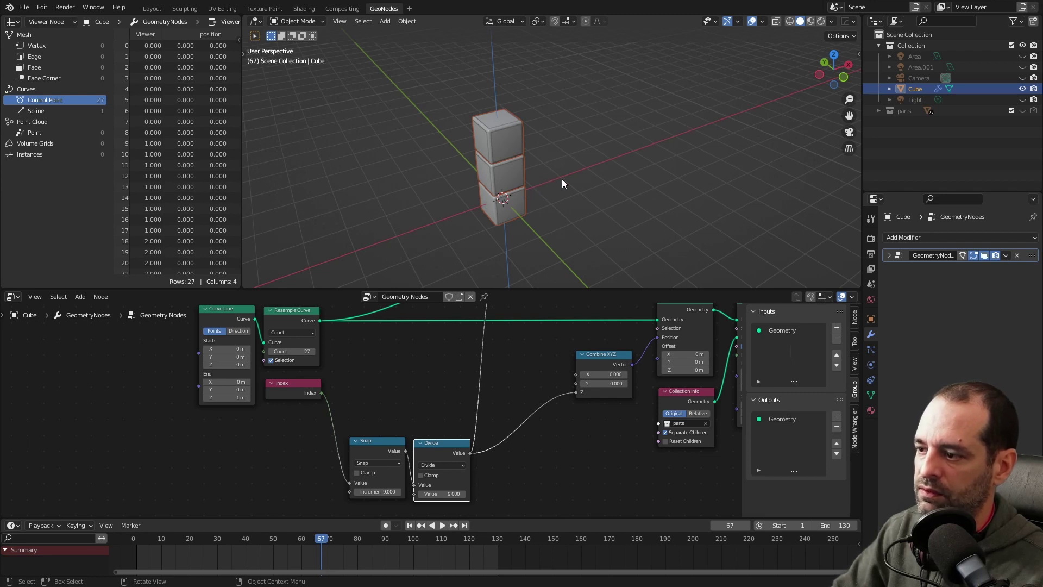
middle_click_drag(562, 180, 619, 191, "shift")
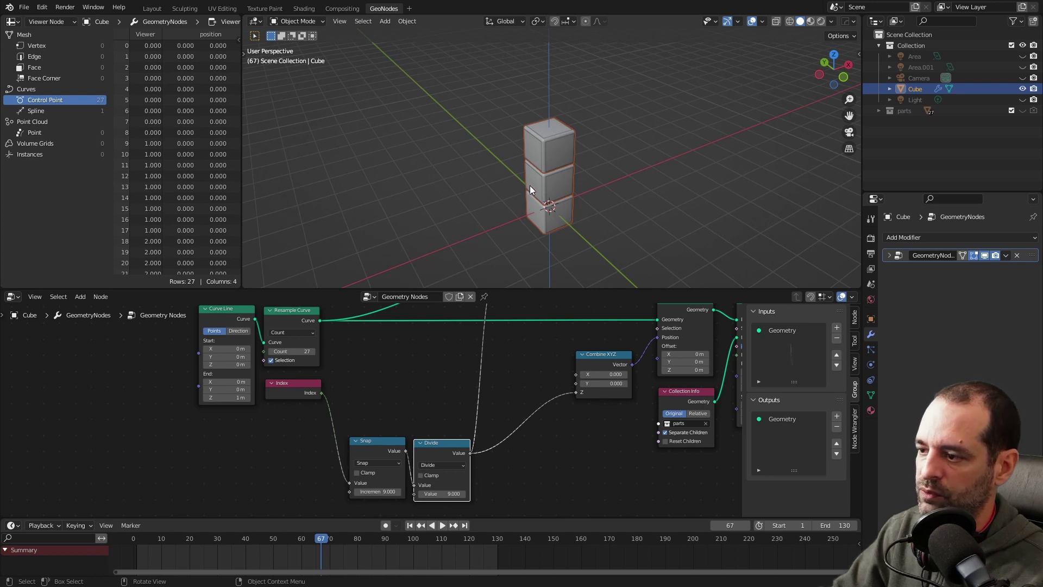
mouse_move(515, 194)
middle_mouse_down()
mouse_move(524, 194)
mouse_move(502, 188)
middle_mouse_up()
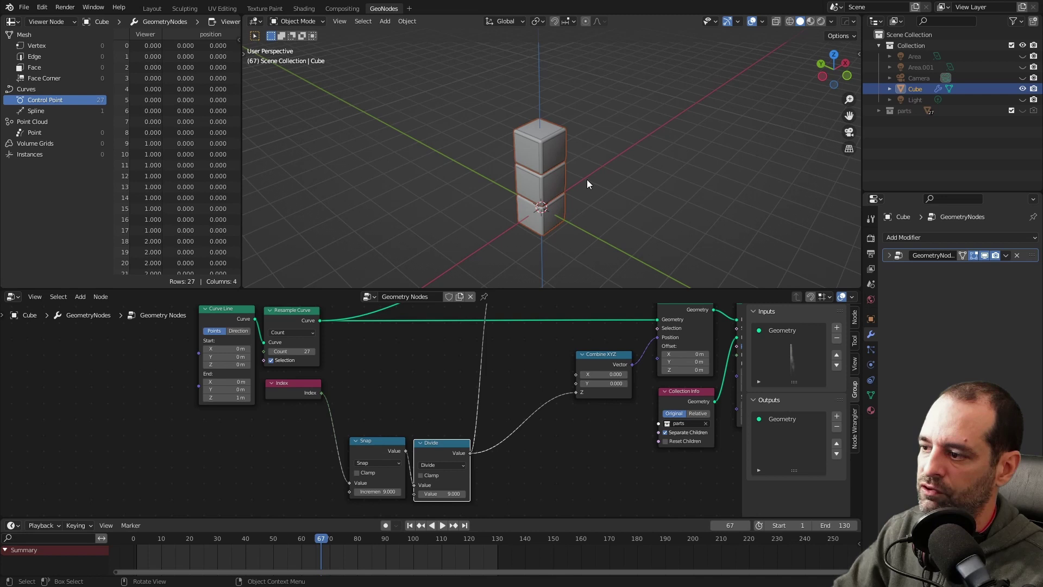
middle_click_drag(581, 184, 478, 206)
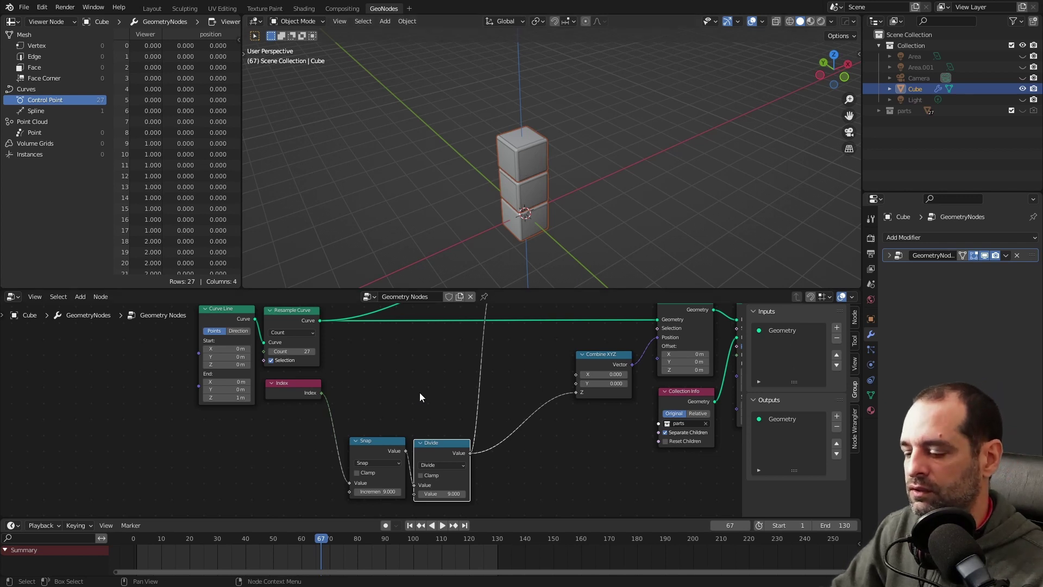
middle_click_drag(419, 392, 424, 357)
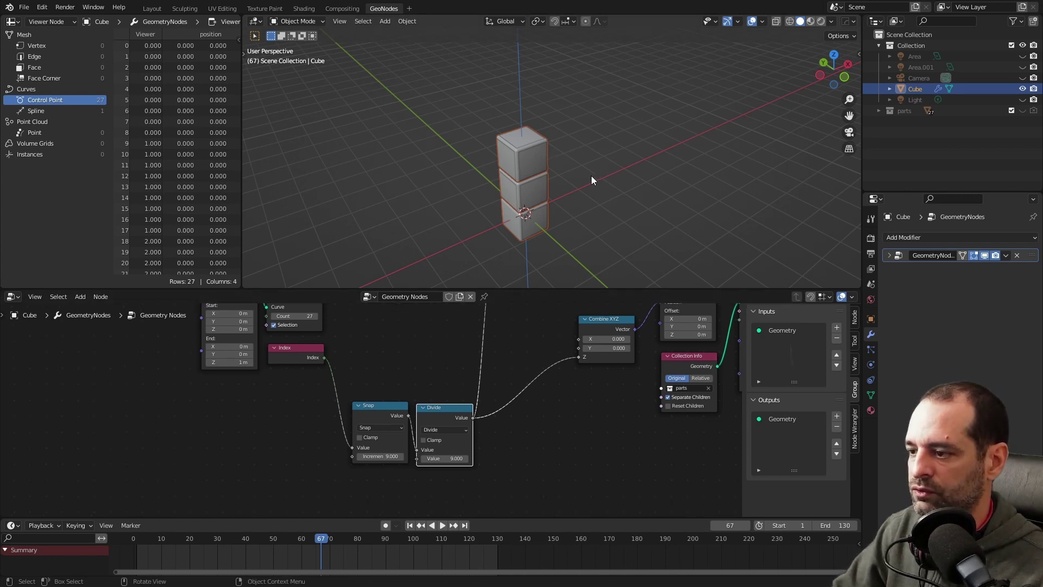
middle_click_drag(395, 311, 402, 336)
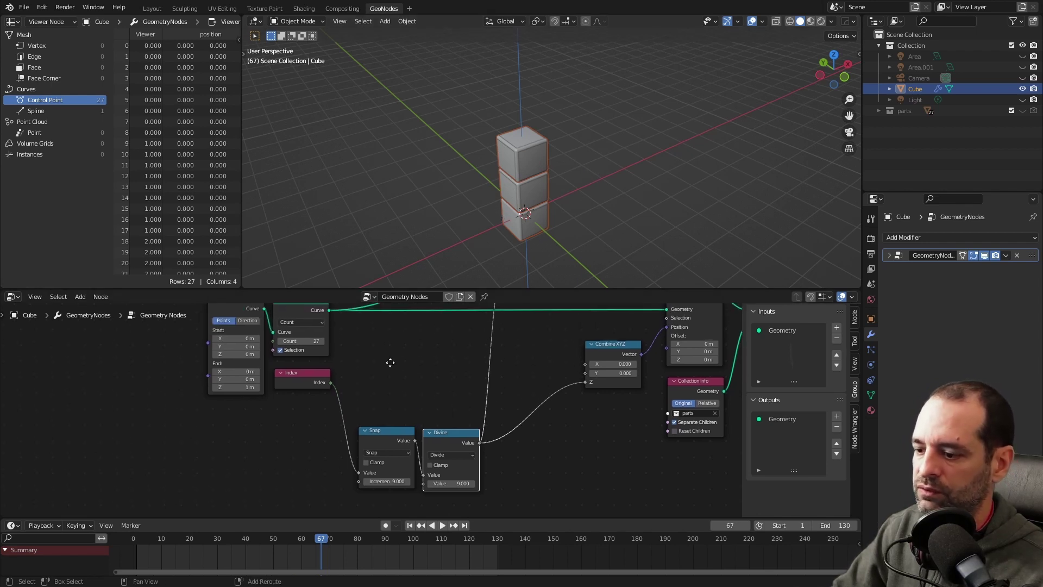
- Add a Math node and set its operation to Modulo
scroll(396, 393, "up", 2)
key("shift+a")
left_click(401, 354)
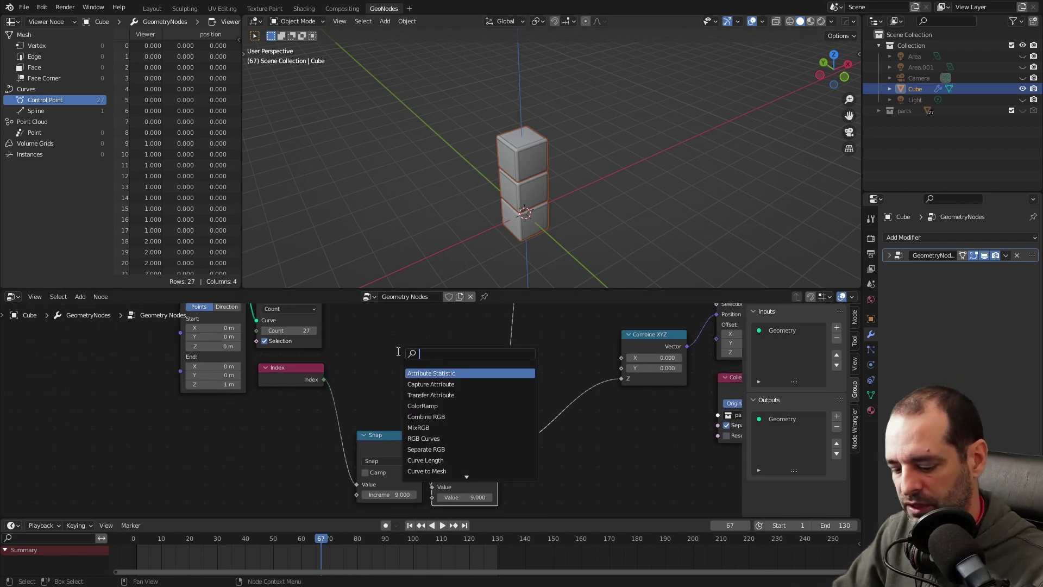
type("math")
key("Return")
left_click(392, 365)
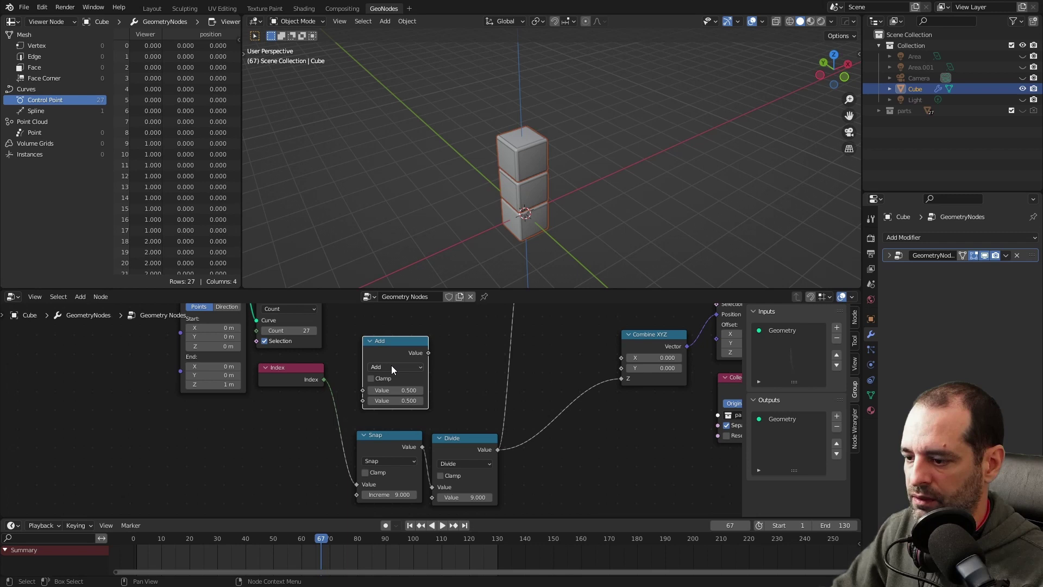
left_click(392, 366)
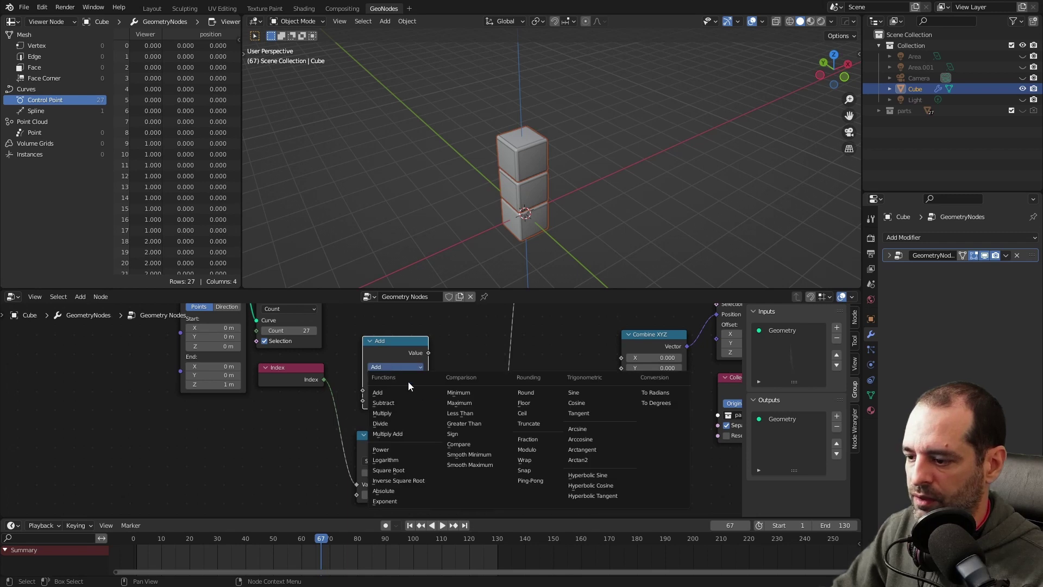
left_click(529, 449)
- Feed Index into the Modulo's first value and set its second value to 3
scroll(461, 380, "up", 1)
middle_click_drag(461, 380, 506, 385)
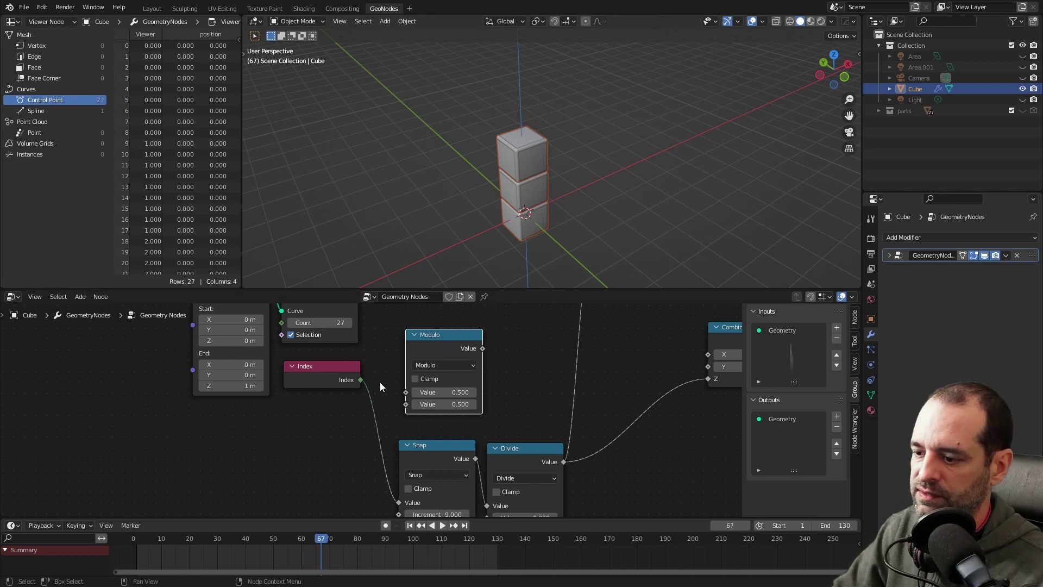
left_click_drag(360, 379, 413, 395)
left_click_drag(334, 367, 339, 379)
left_click(468, 405)
type("3")
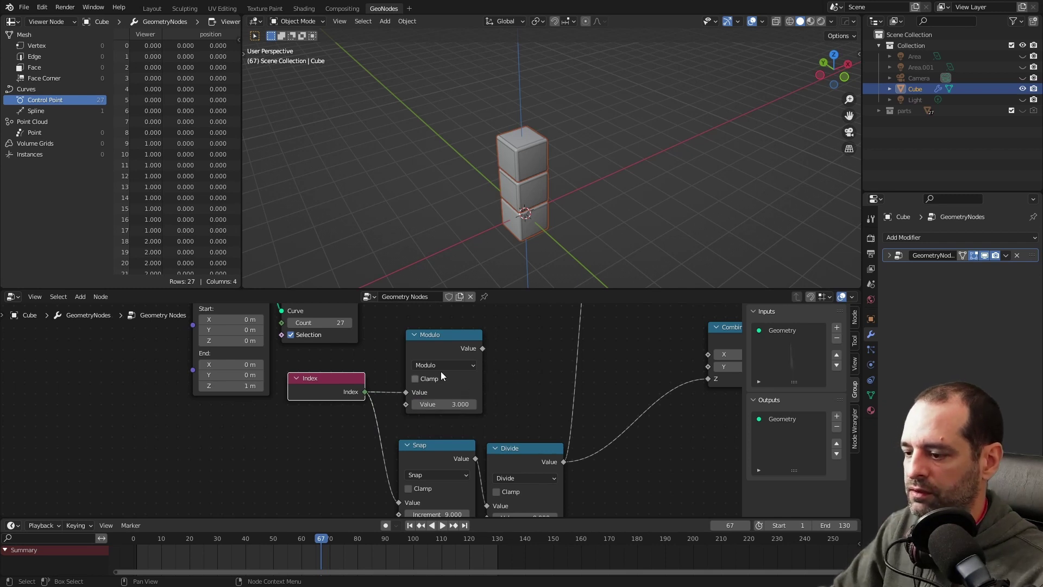
key("Return")
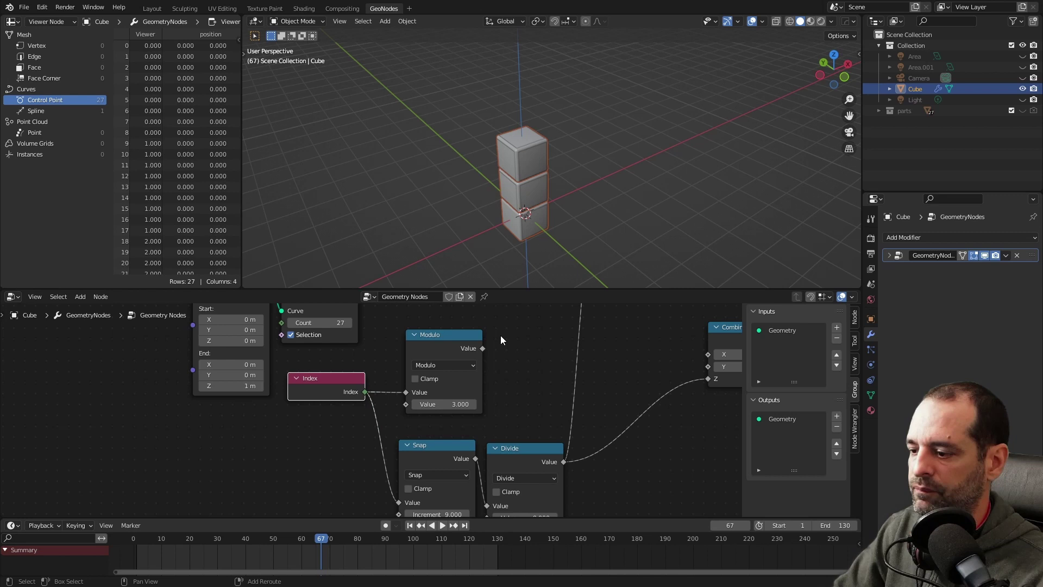
middle_click_drag(500, 335, 466, 348)
left_click_drag(418, 359, 401, 353)
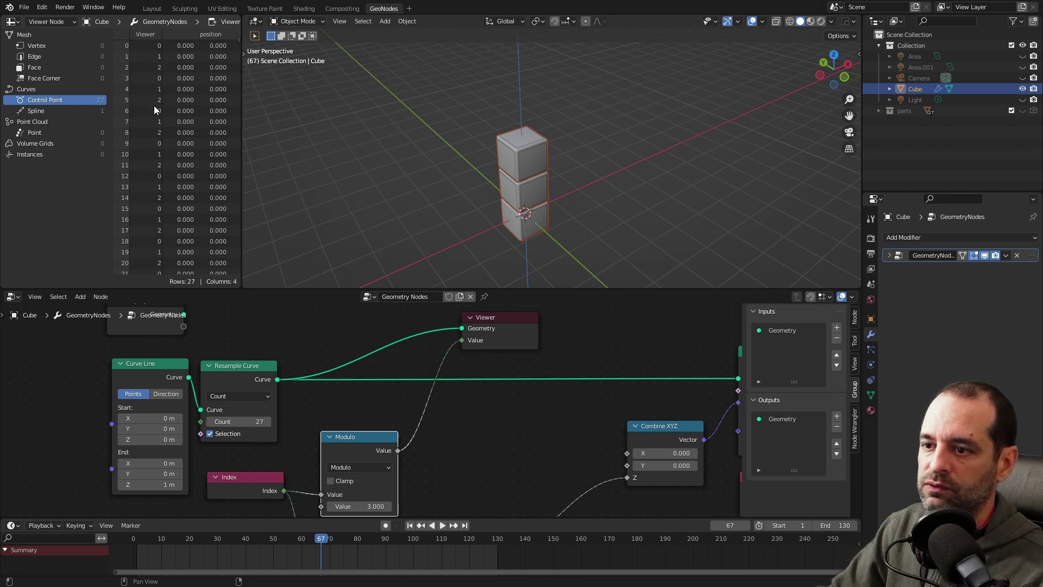
middle_click_drag(631, 237, 507, 190)
- Link the Modulo result to Combine XYZ's X, spreading the parts into a 3×3 wall
scroll(429, 443, "down", 3)
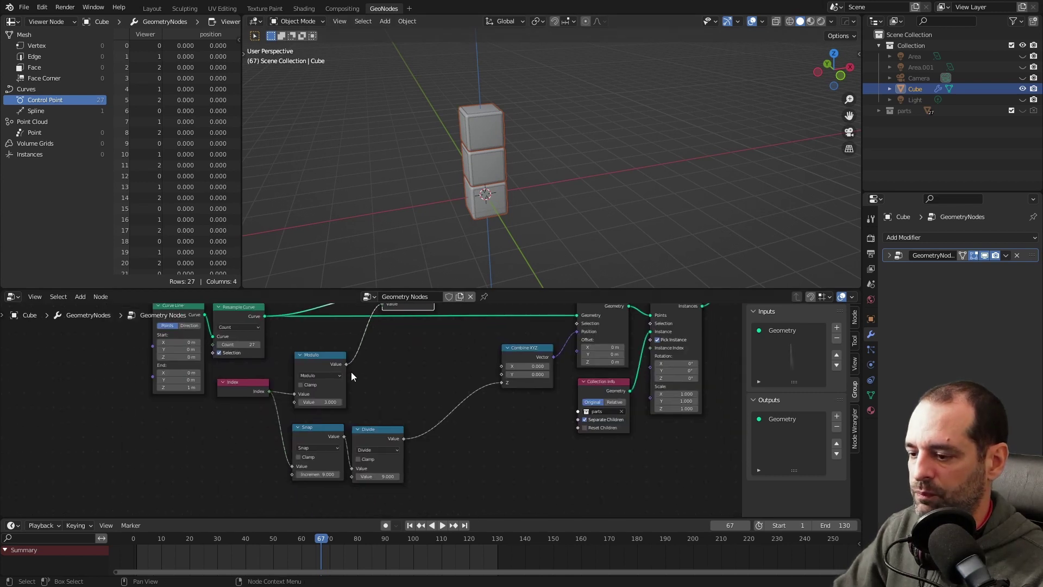
left_click_drag(346, 364, 502, 366)
middle_click_drag(455, 280, 502, 216)
middle_click_drag(541, 150, 551, 120)
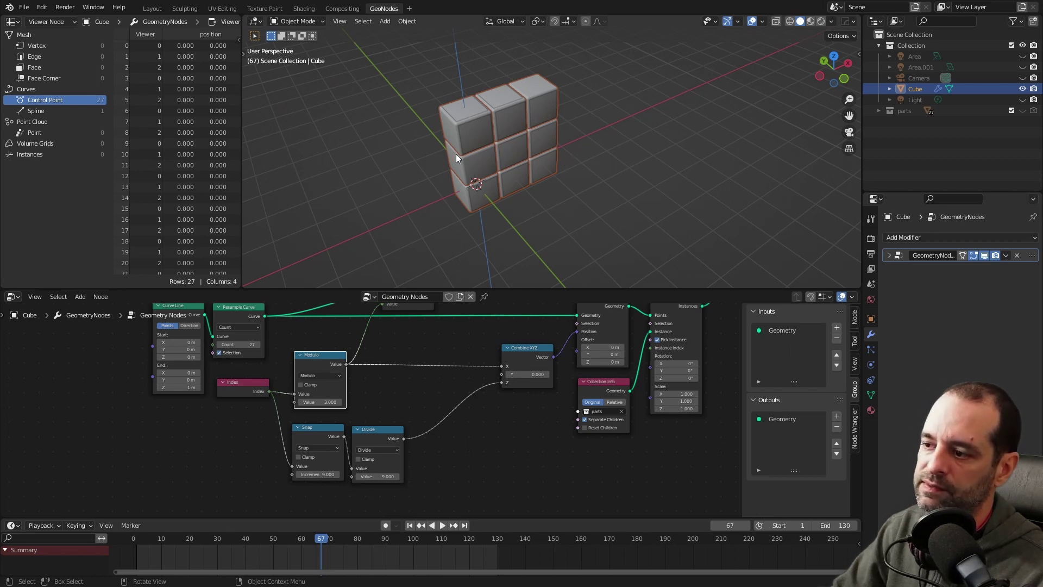
middle_click_drag(455, 154, 496, 163)
middle_click_drag(465, 197, 568, 162)
- Move the Divide and Snap nodes lower while orbiting to view the cube wall from the front
middle_click_drag(403, 397, 412, 334)
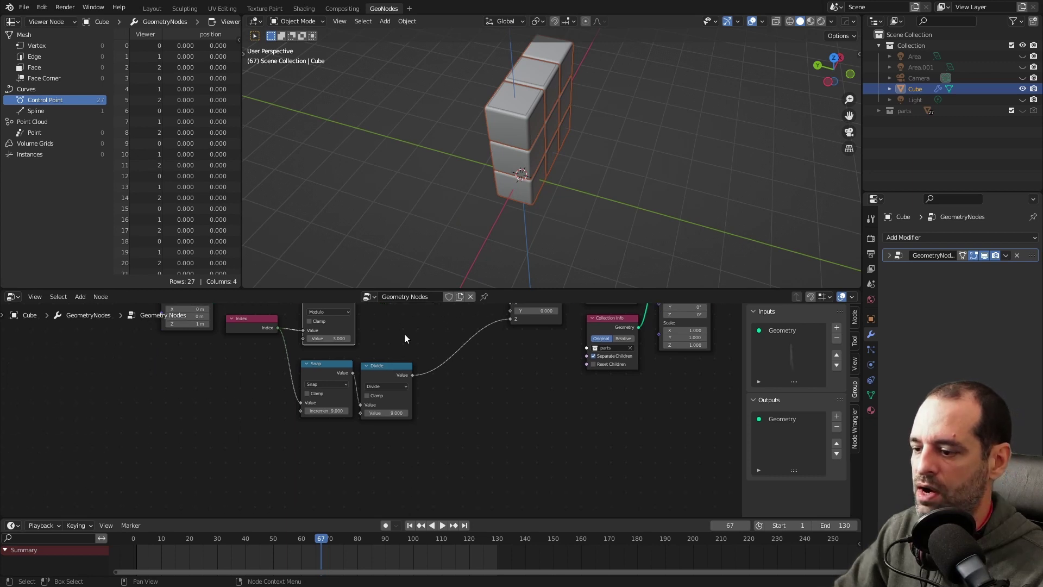
left_click_drag(385, 365, 389, 408)
left_click_drag(348, 372, 388, 416)
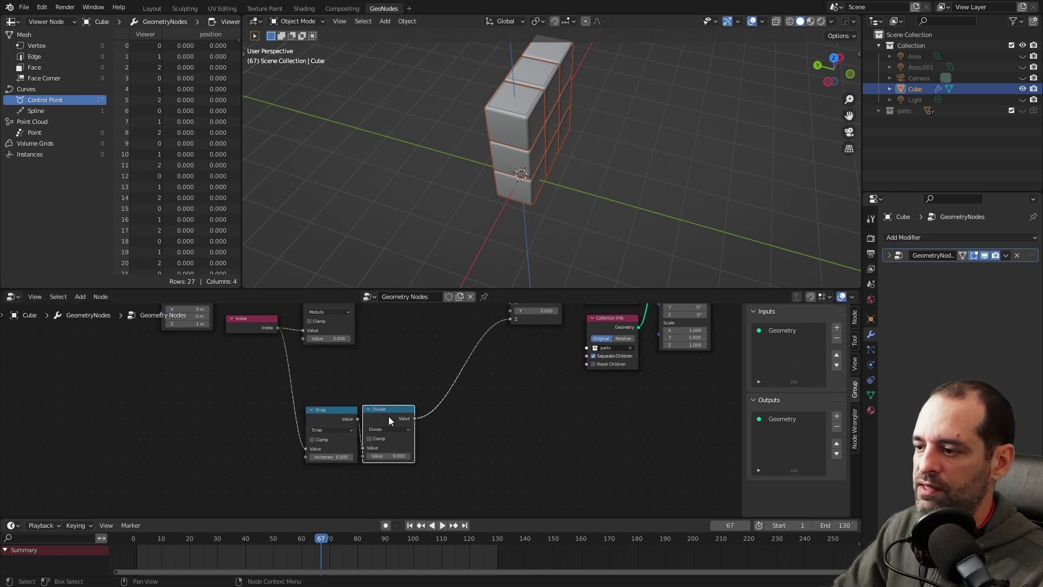
middle_click_drag(467, 198, 542, 204)
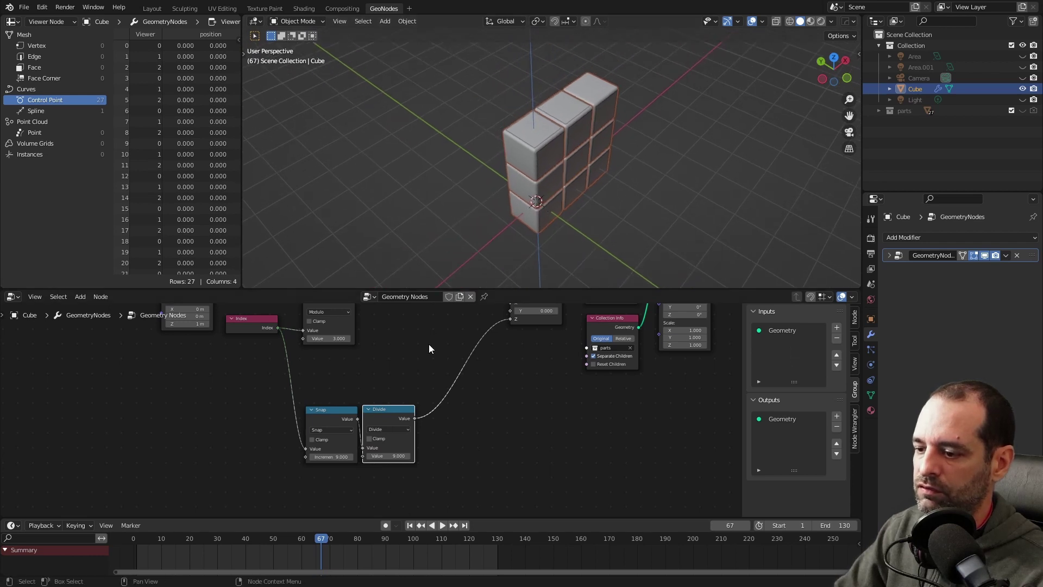
middle_click_drag(429, 344, 427, 405)
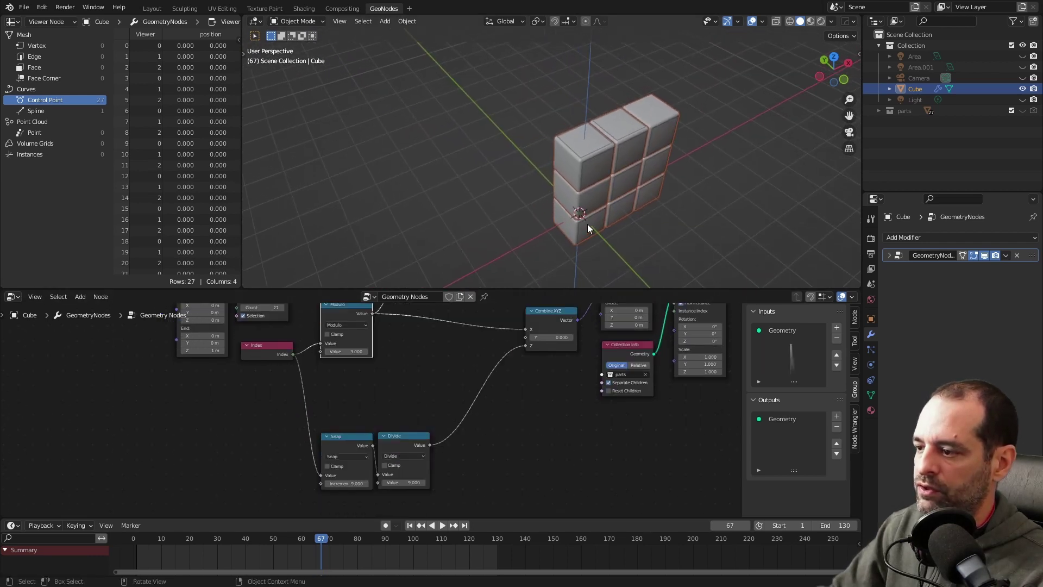
middle_click_drag(588, 223, 596, 204)
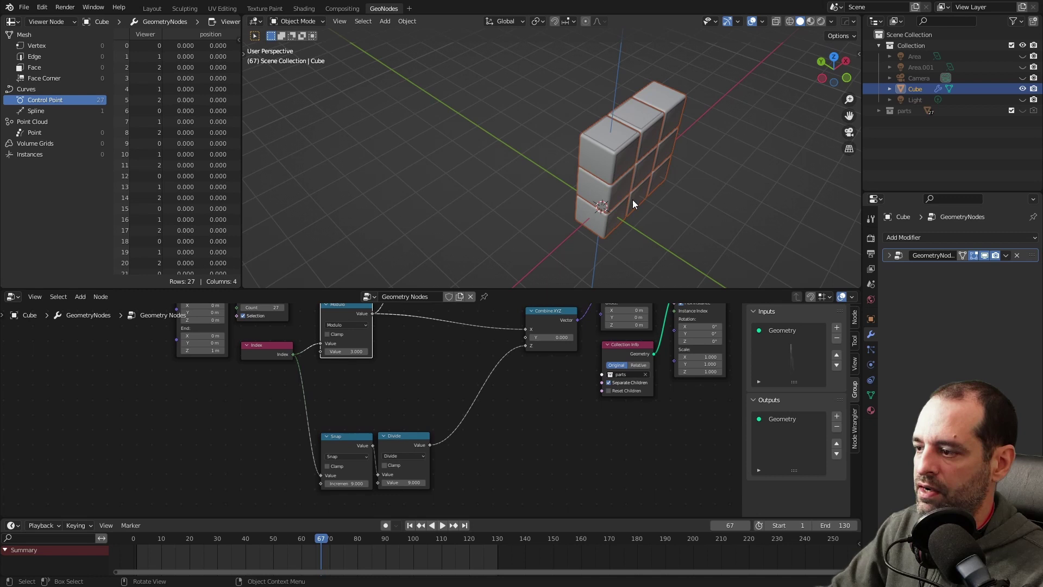
middle_click_drag(419, 399, 415, 387)
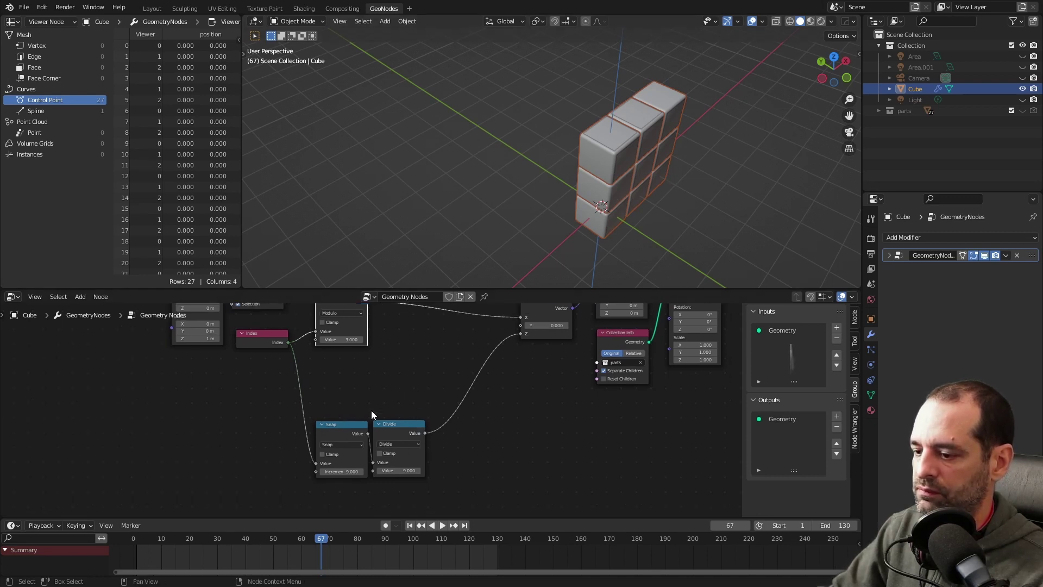
middle_click_drag(609, 203, 604, 201)
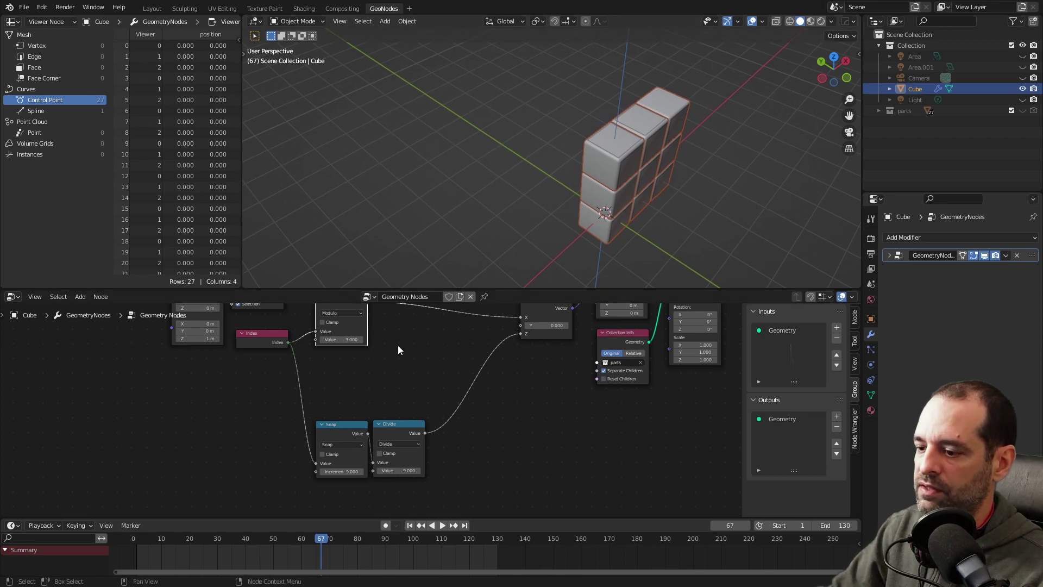
middle_click_drag(398, 350, 402, 373)
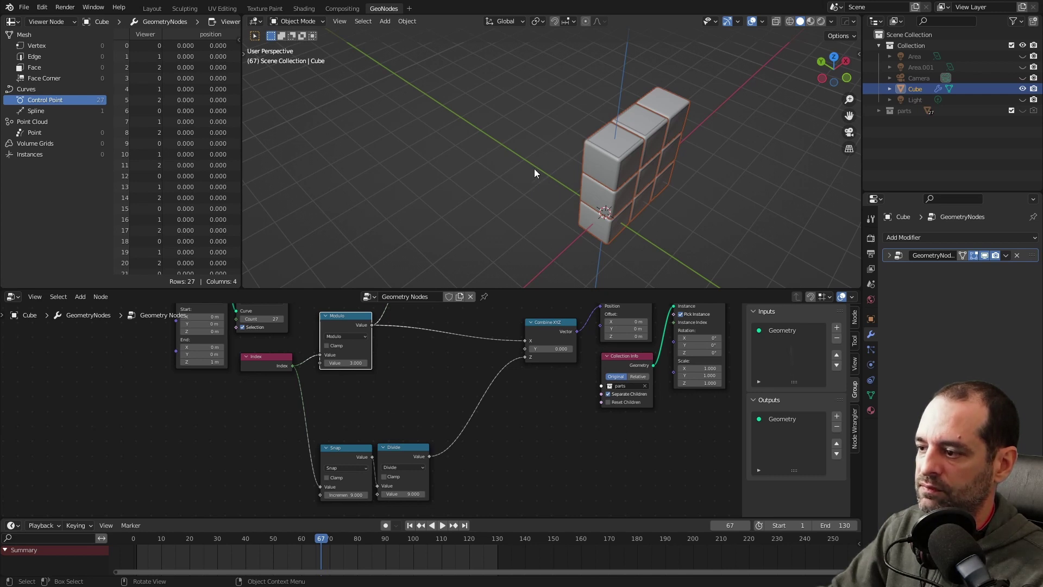
middle_click_drag(542, 178, 519, 158, "shift")
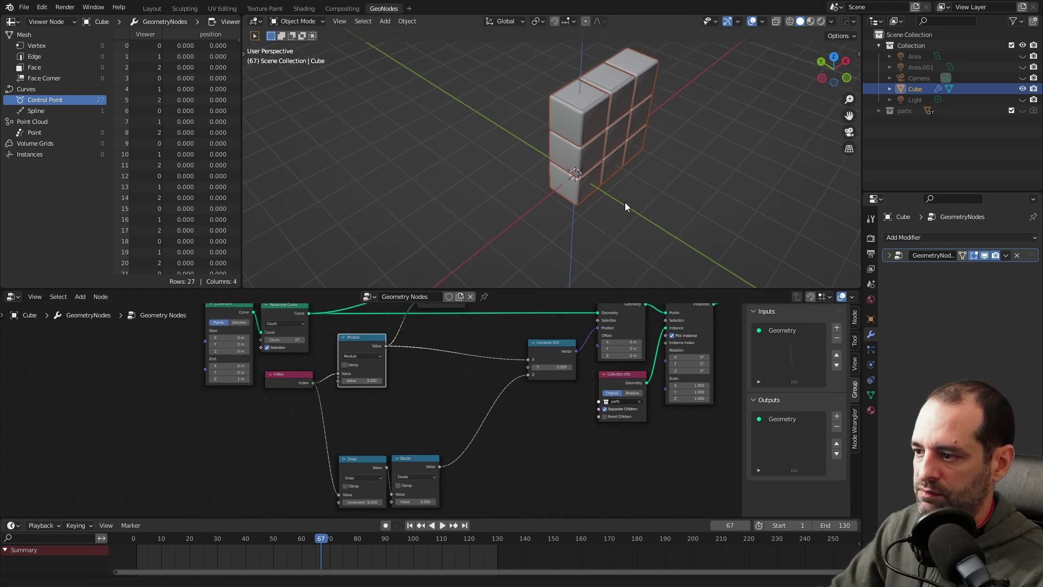
middle_click_drag(625, 202, 593, 210)
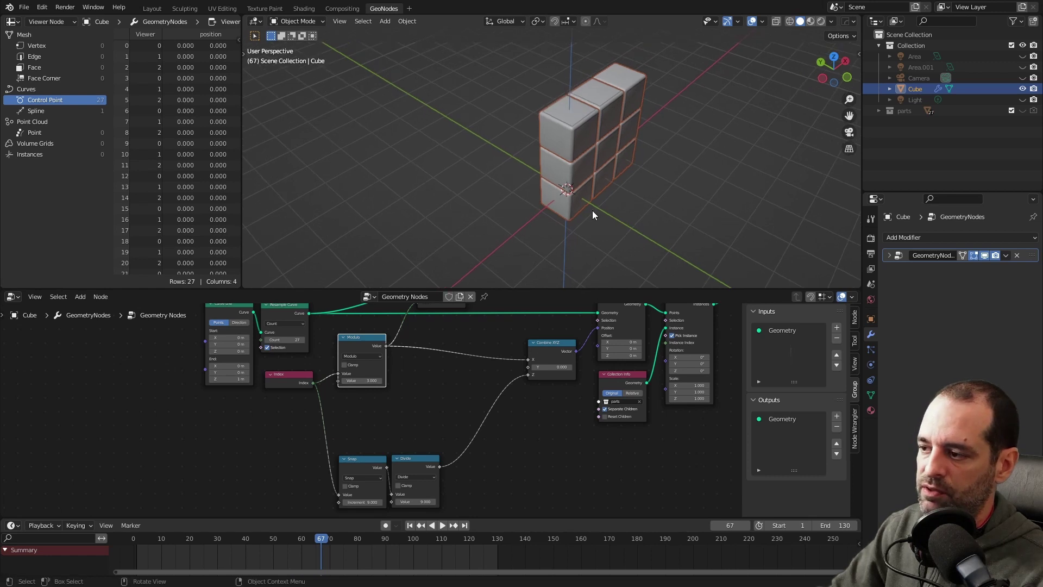
- Reposition the Modulo and Index nodes and orbit to see the cubes less from above
left_click_drag(360, 343, 358, 347)
left_click_drag(288, 379, 283, 405)
middle_click_drag(590, 249, 555, 234)
middle_click_drag(591, 182, 552, 161)
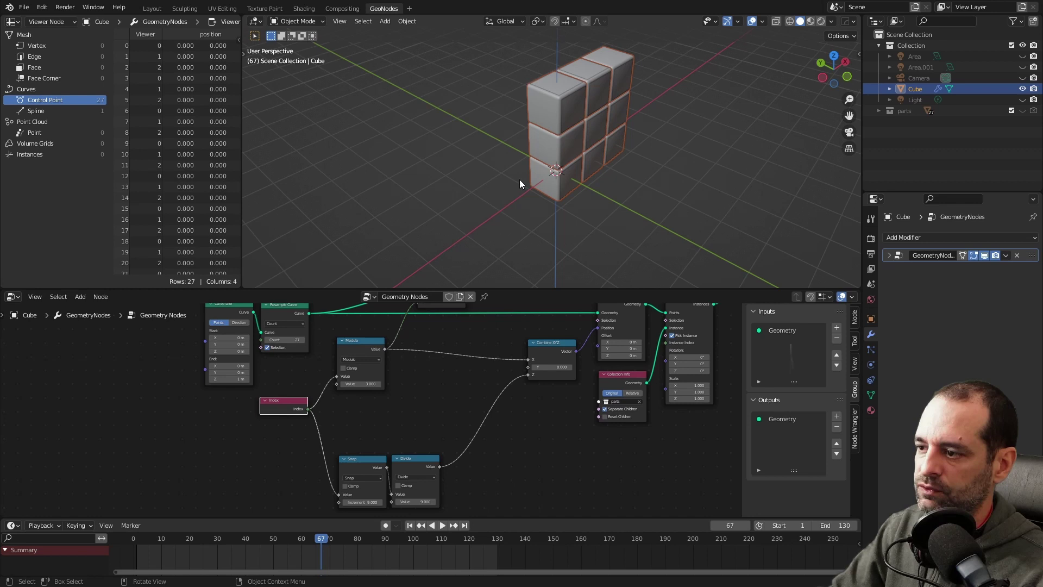
scroll(411, 409, "up", 2)
- Duplicate the Snap and Divide nodes and place the copies above the originals
middle_click_drag(412, 418, 433, 383)
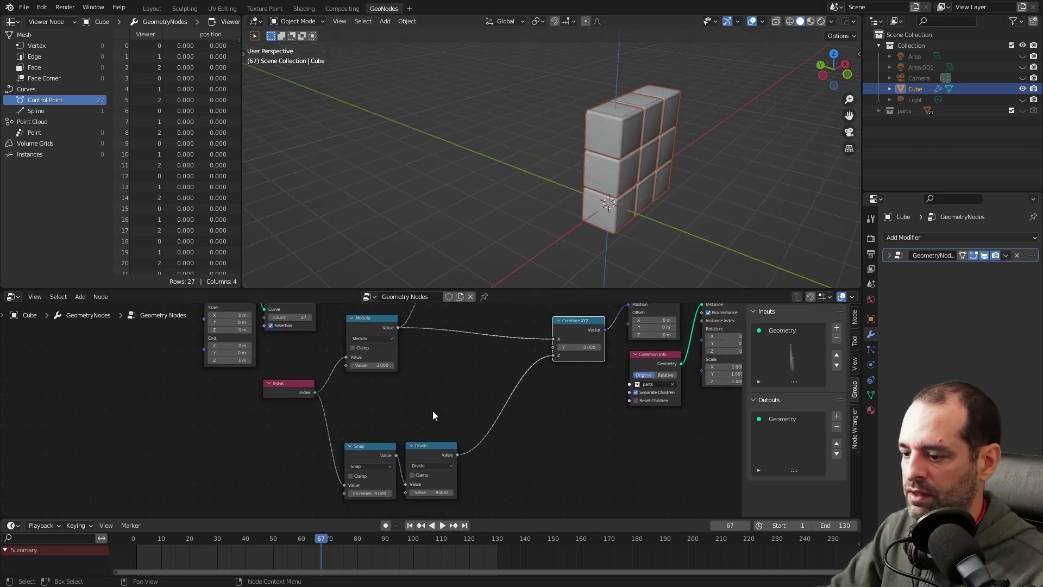
middle_click_drag(390, 422, 399, 388)
scroll(400, 386, "up", 2)
scroll(375, 403, "up", 1)
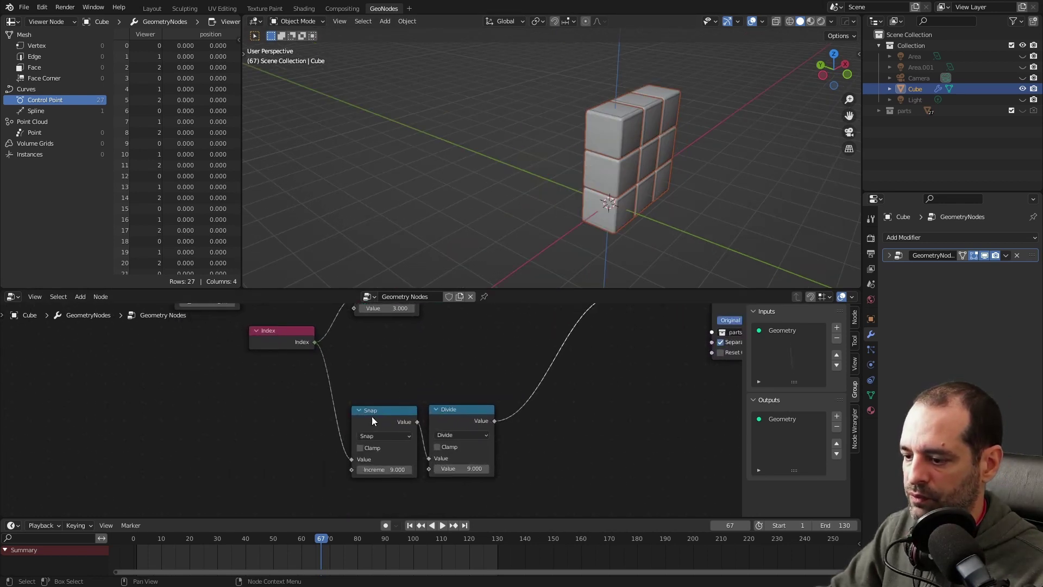
middle_click_drag(465, 365, 464, 365)
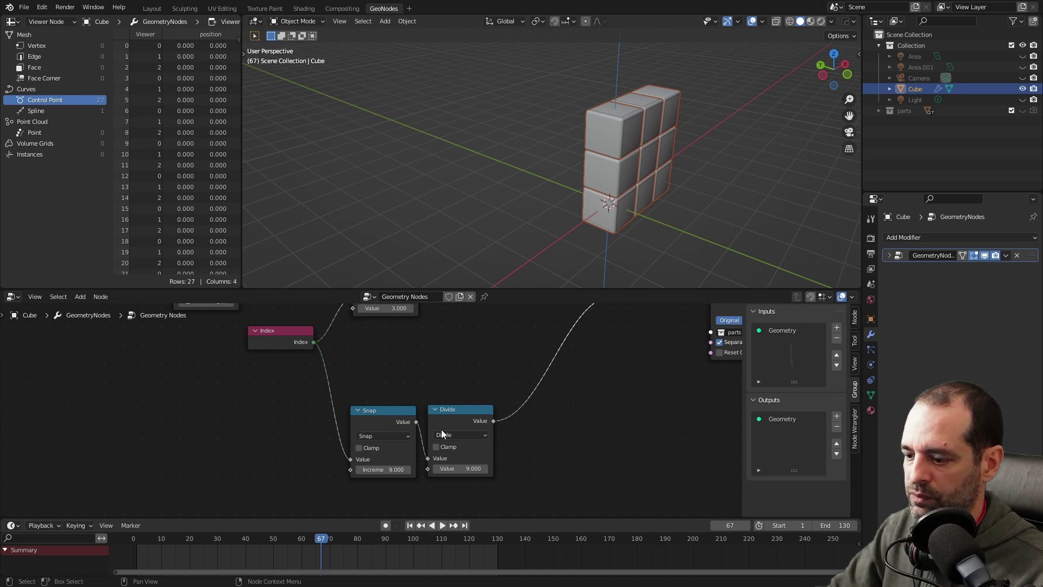
left_click_drag(403, 425, 405, 423)
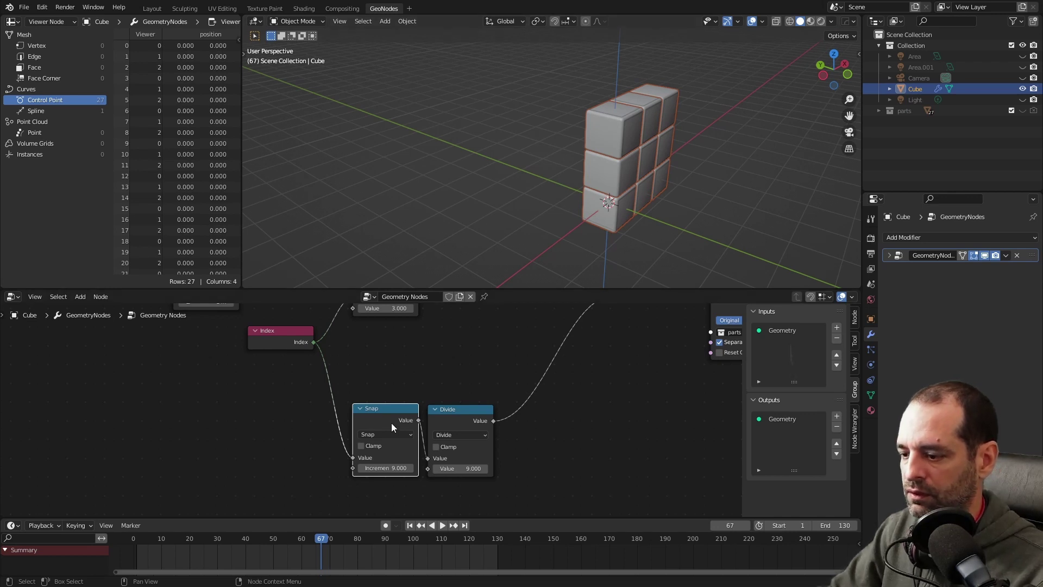
key("shift+d")
left_click(454, 335)
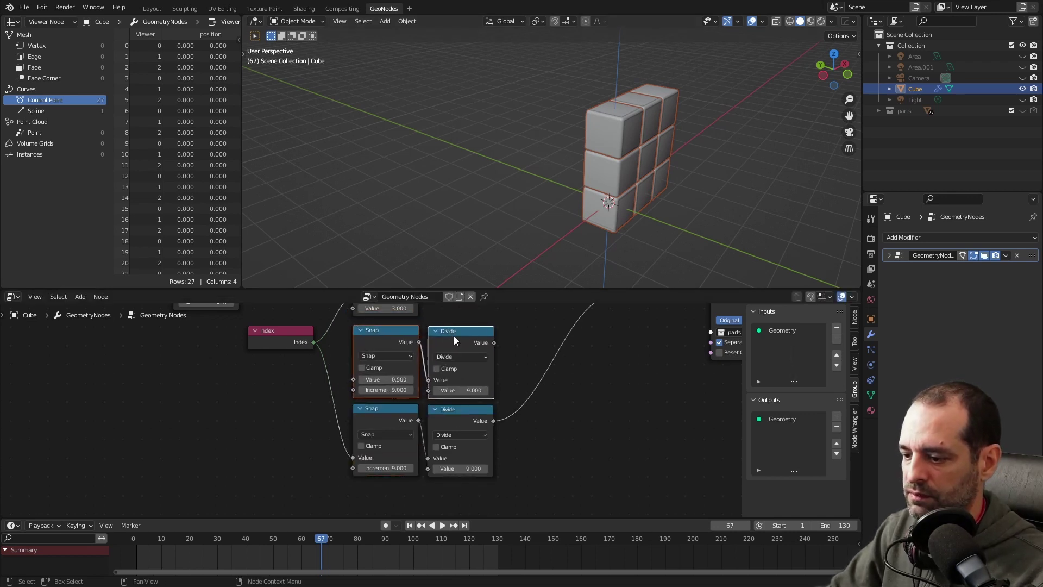
- Set the copied Snap increment and Divide value to 3 and feed Index into the new Snap
left_click(391, 392)
type("3")
key("Tab")
type("3")
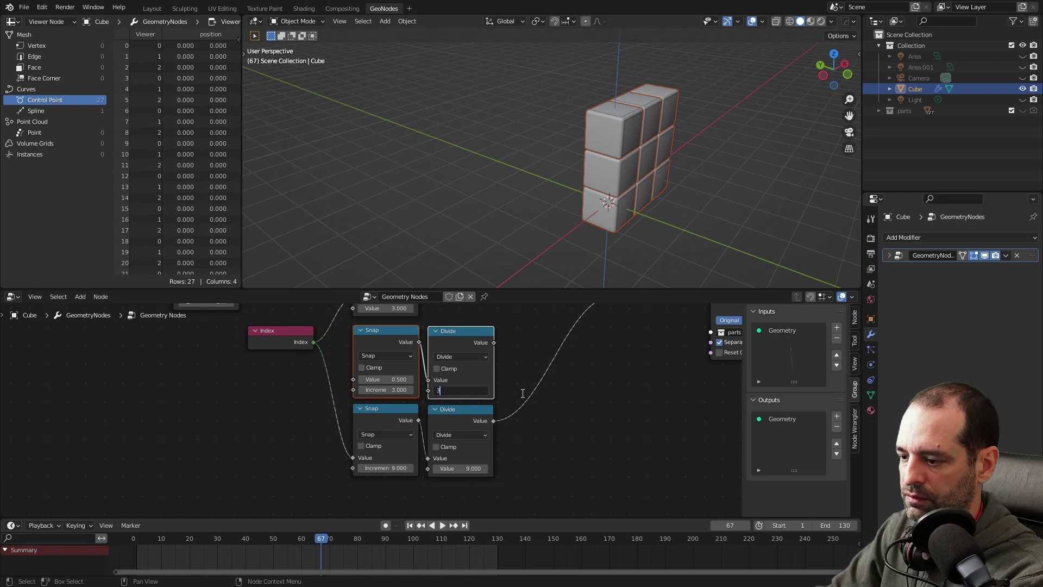
key("Return")
left_click_drag(315, 341, 353, 379)
scroll(464, 399, "down", 2)
scroll(487, 360, "down", 2)
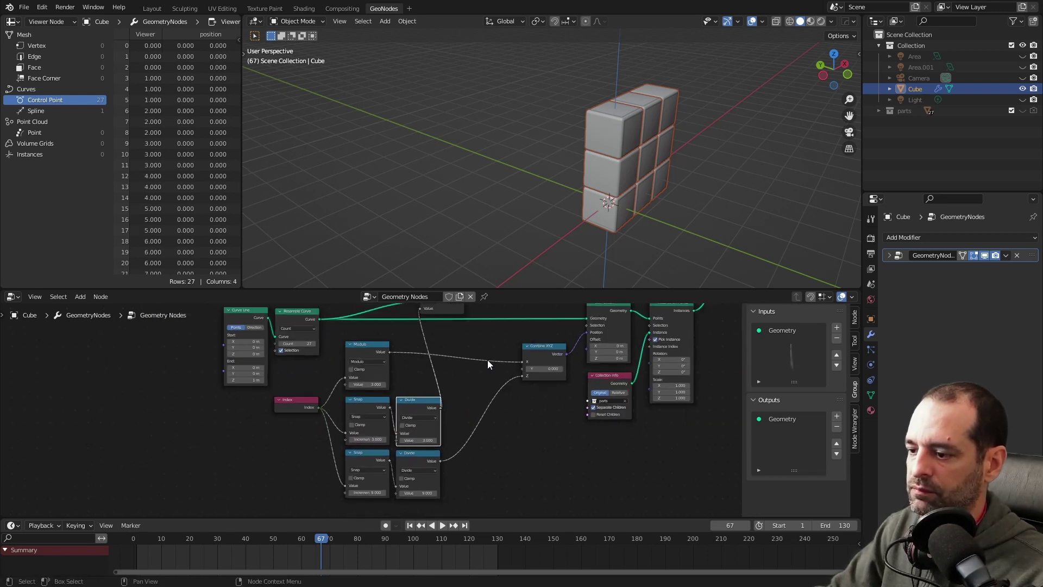
- Link the upper Divide's result to Combine XYZ's Y, spreading the cubes into three staggered 3×3 slabs
middle_click_drag(488, 359, 482, 408)
left_click_drag(439, 354, 451, 354)
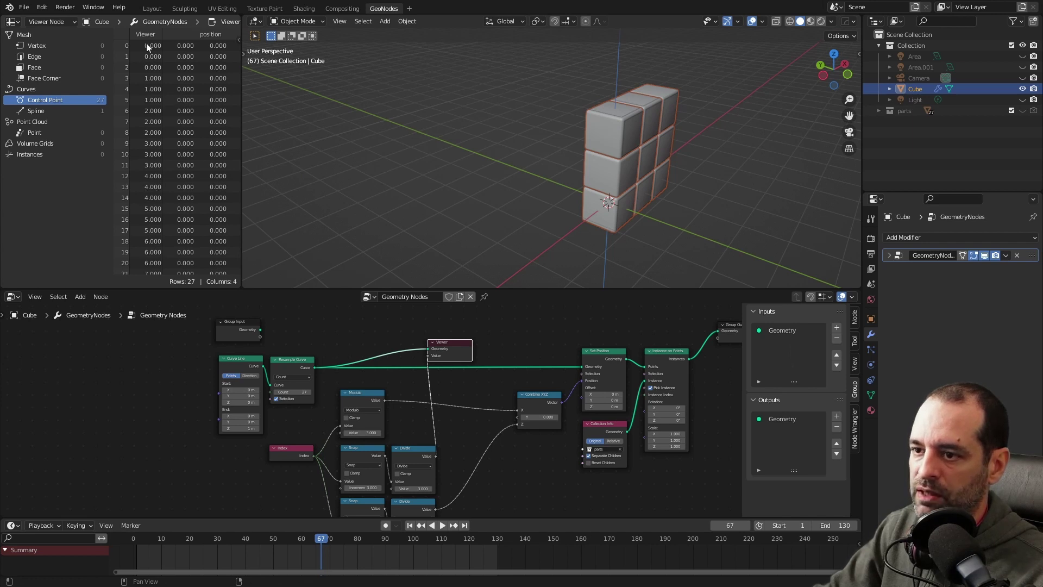
scroll(464, 376, "up", 3)
scroll(398, 373, "down", 3)
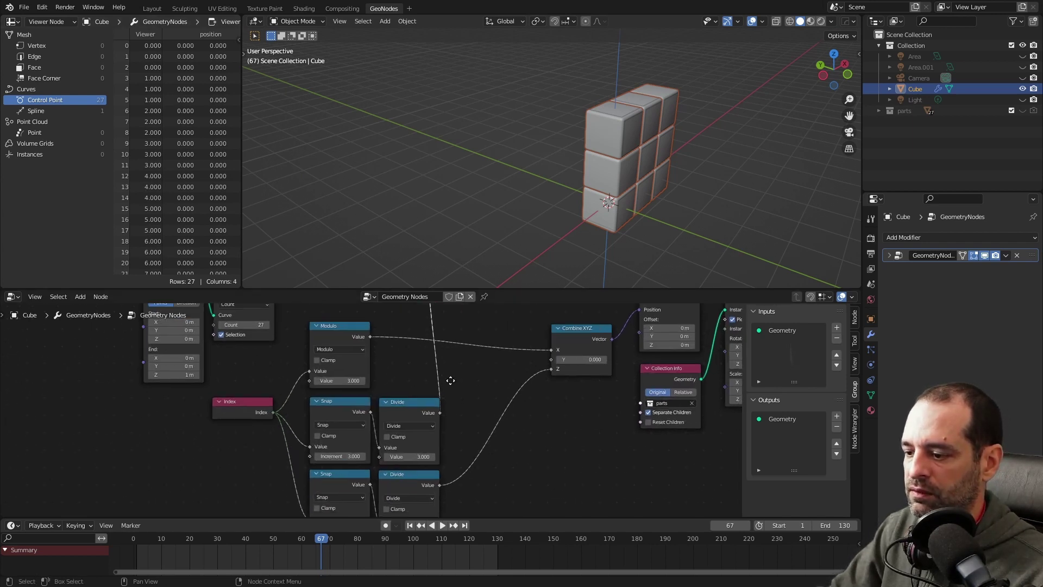
left_click_drag(381, 402, 460, 366)
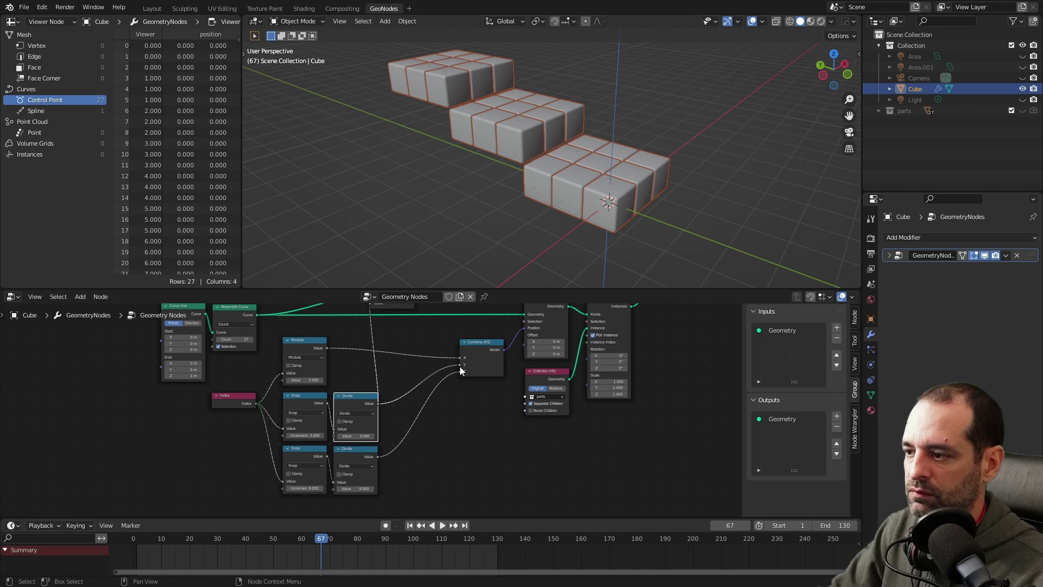
middle_click_drag(461, 102, 494, 126)
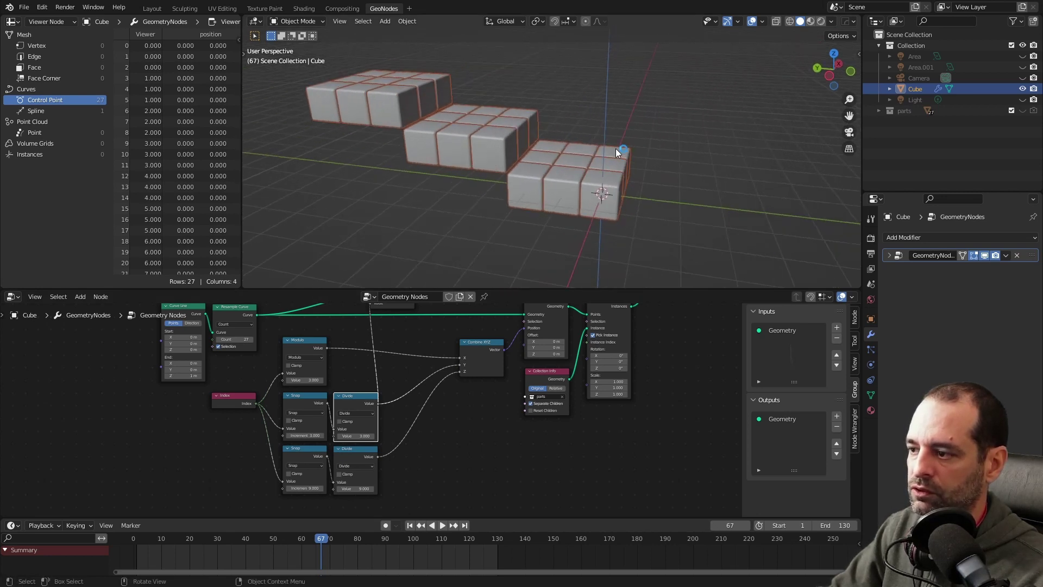
scroll(386, 369, "up", 1)
left_click(297, 340)
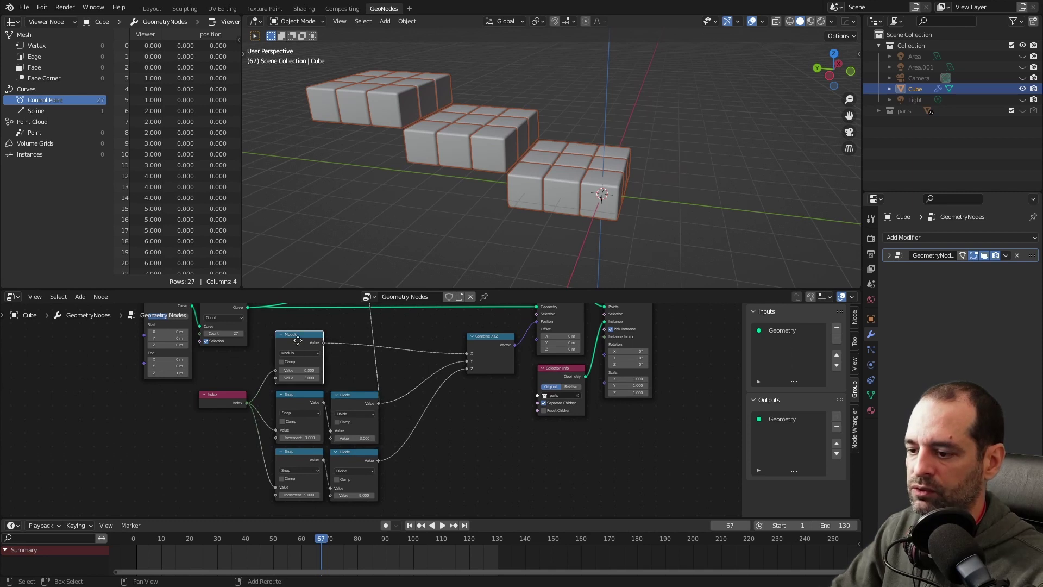
- Duplicate the Modulo (by 3) node and insert it between the upper Divide and Combine XYZ's Y
left_click(493, 441)
middle_click_drag(439, 449, 444, 417)
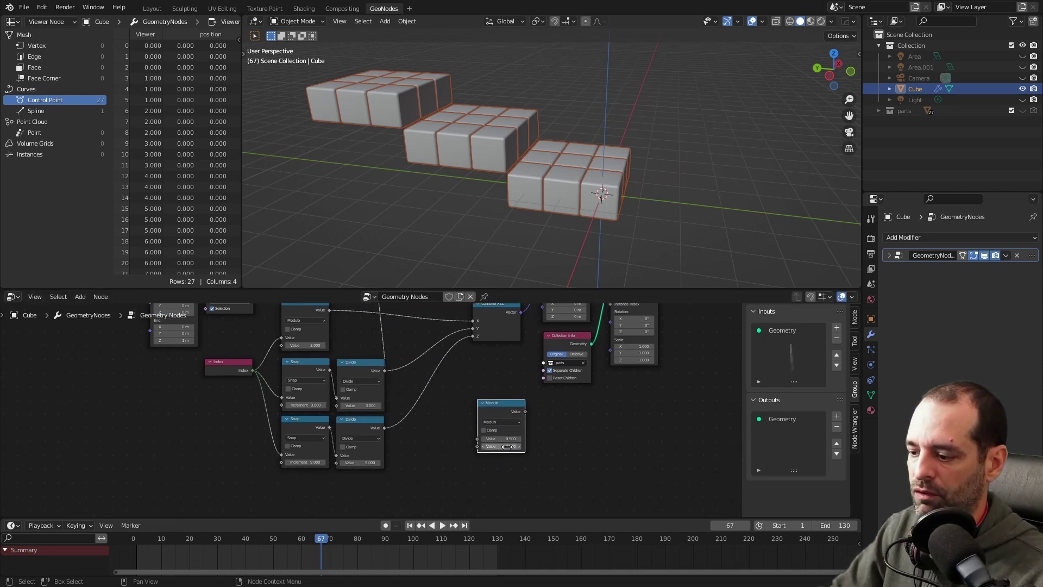
scroll(442, 447, "up", 1)
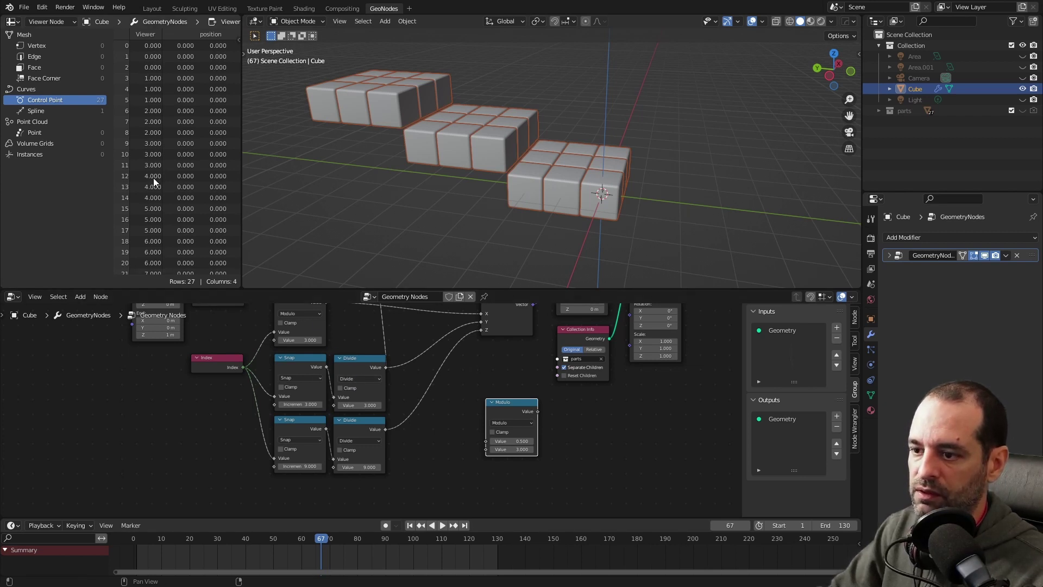
left_click_drag(504, 405, 487, 402)
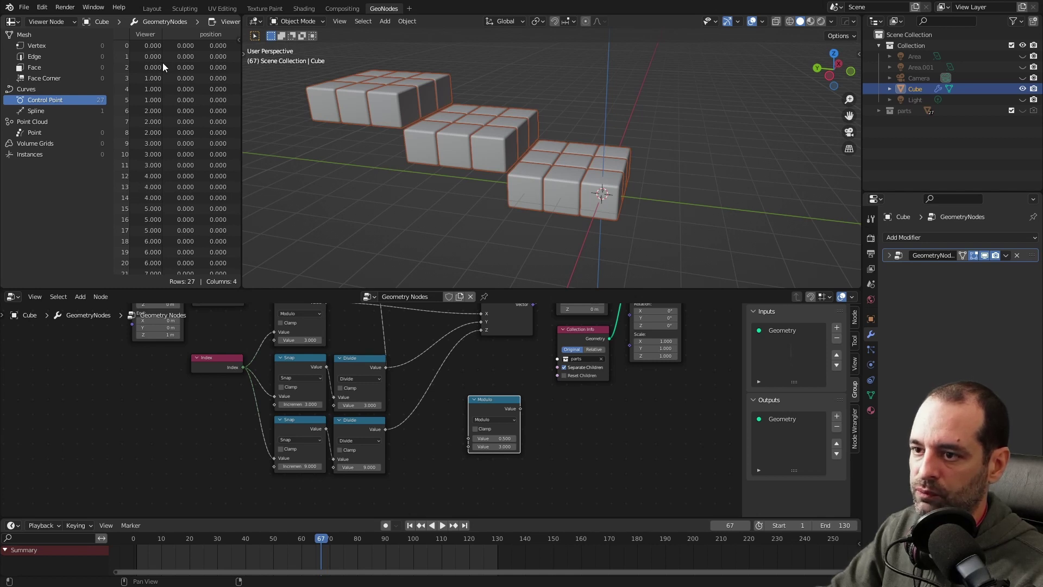
left_click_drag(490, 408, 406, 367)
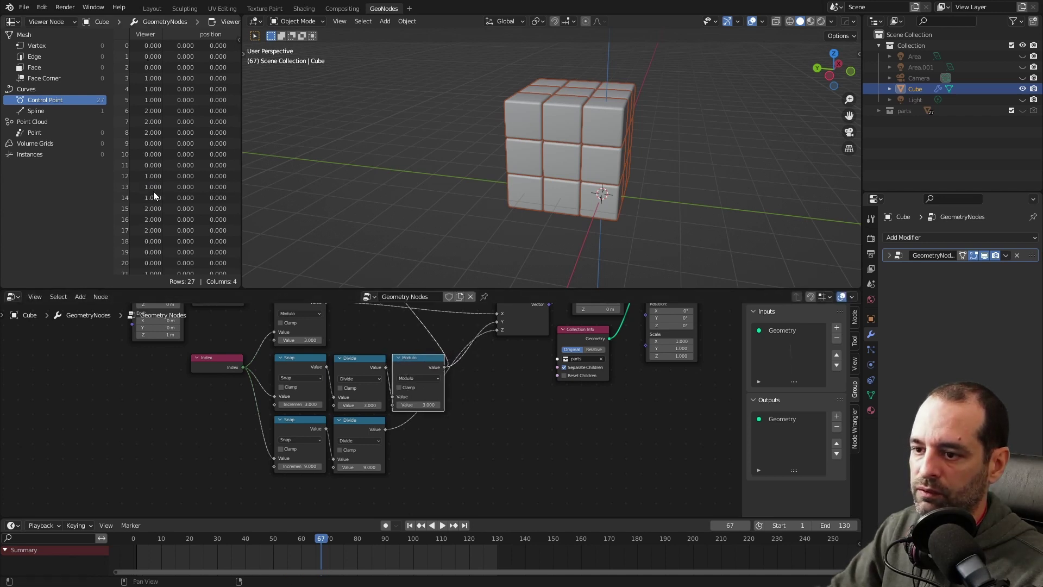
scroll(528, 379, "down", 2)
middle_click_drag(530, 378, 489, 418)
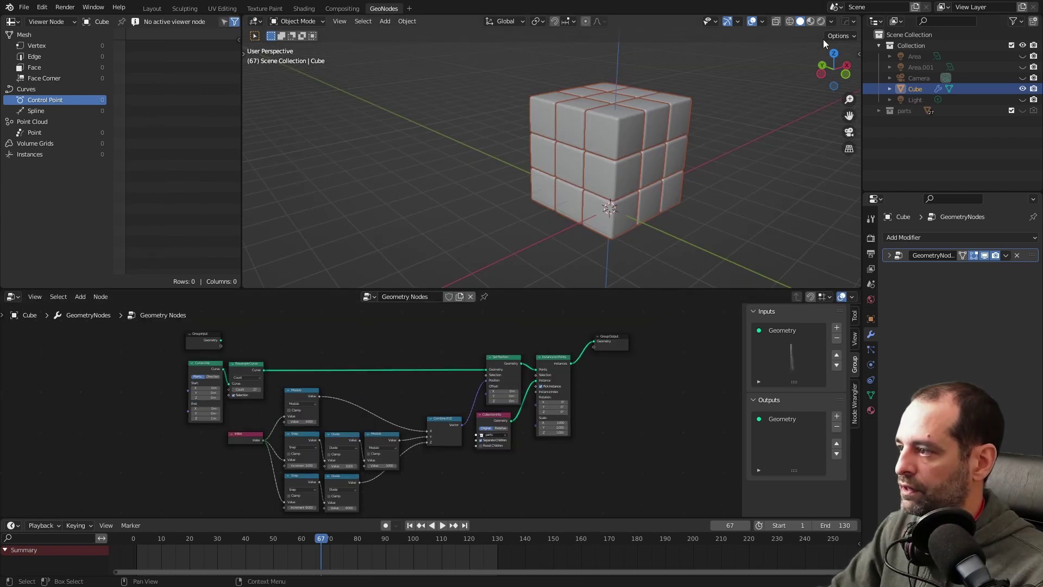
- Switch to Rendered shading, hide overlays, and test toggling Pick Instance and Separate Children
left_click(820, 21)
mouse_move(689, 135)
middle_mouse_down()
mouse_move(762, 143)
mouse_move(516, 162)
mouse_move(634, 129)
mouse_move(594, 153)
mouse_move(597, 168)
mouse_move(529, 171)
mouse_move(553, 171)
mouse_move(562, 183)
middle_mouse_up()
key("shift+alt+z")
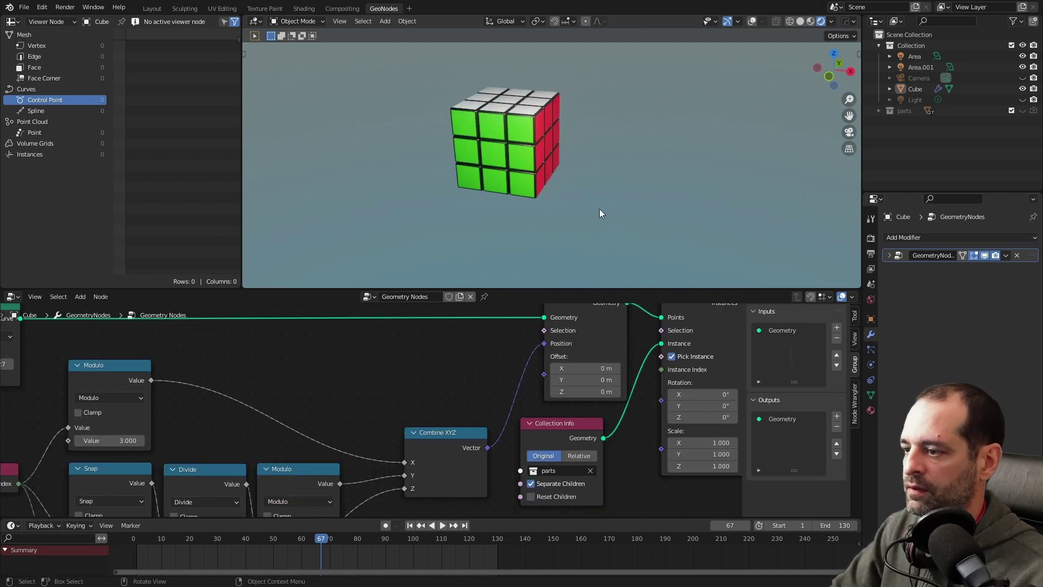
left_click(673, 356)
left_click(689, 356)
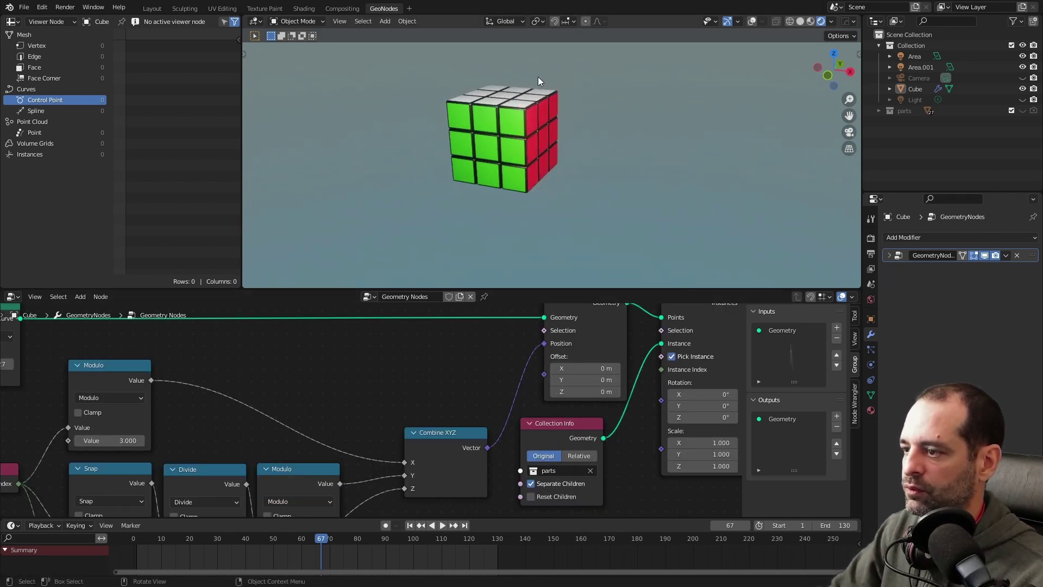
left_click(531, 484)
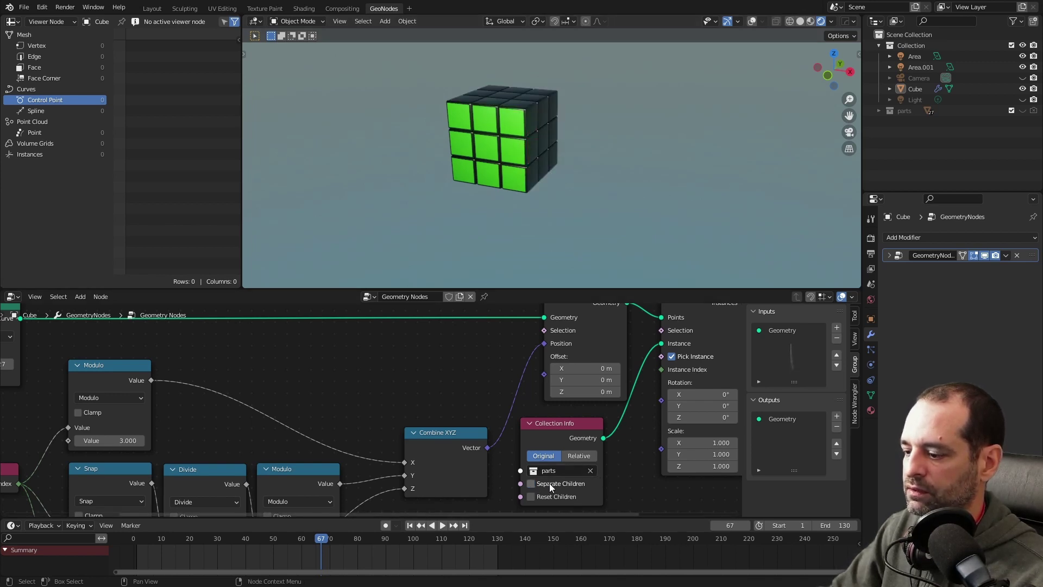
left_click(530, 483)
- Move Combine XYZ up and line up the second Modulo and both Divide nodes beside it
scroll(436, 380, "down", 3)
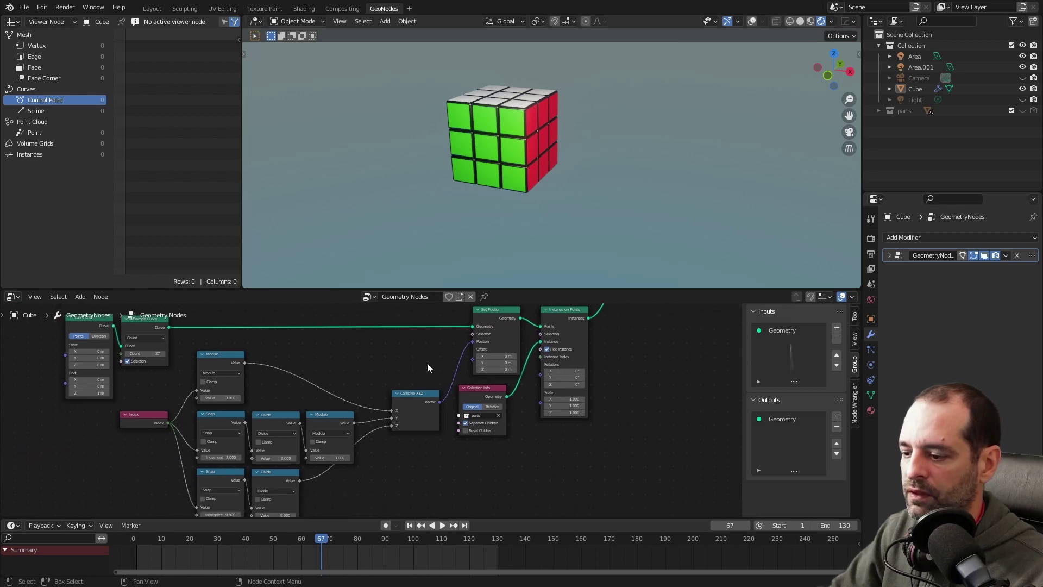
left_click_drag(419, 411, 439, 357)
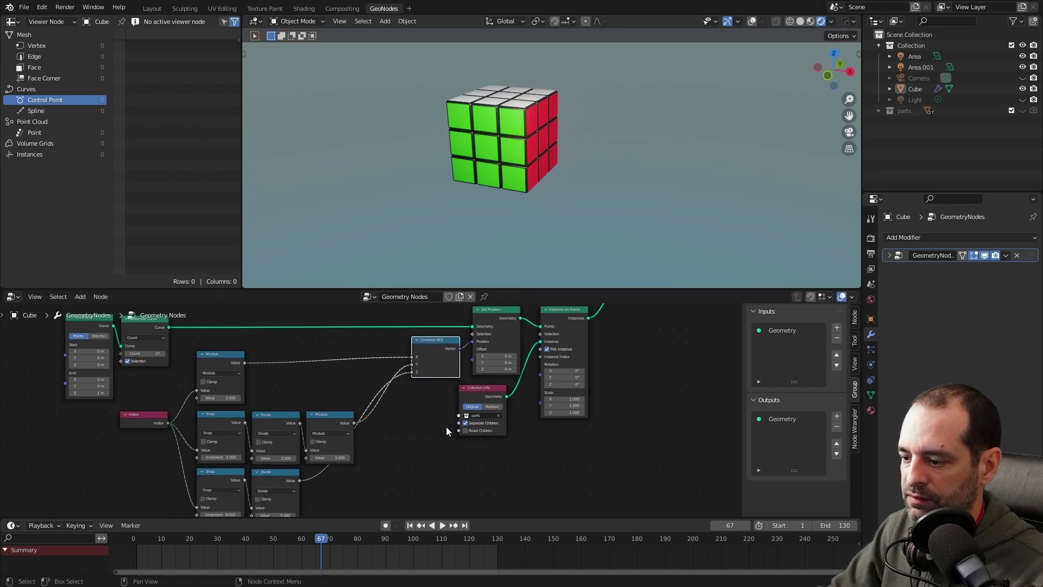
middle_click_drag(271, 383, 383, 377)
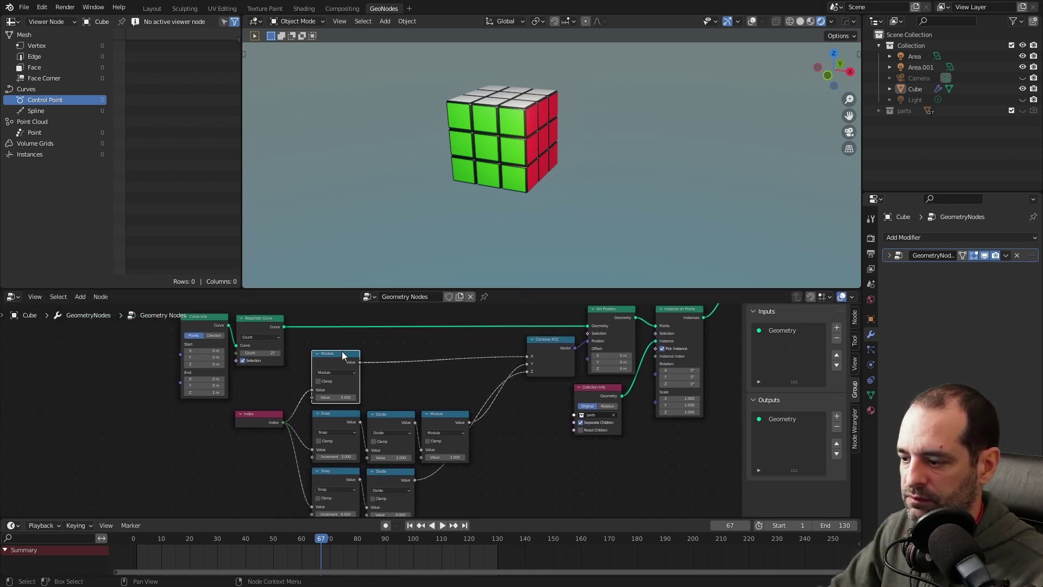
left_click_drag(439, 416, 444, 368)
left_click_drag(379, 416, 383, 363)
left_click_drag(385, 466, 386, 425)
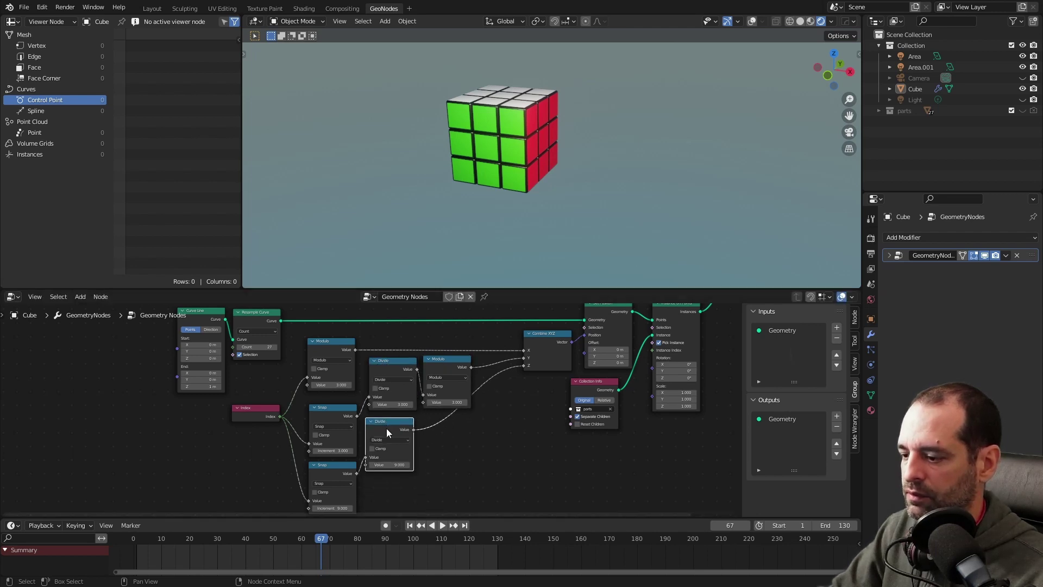